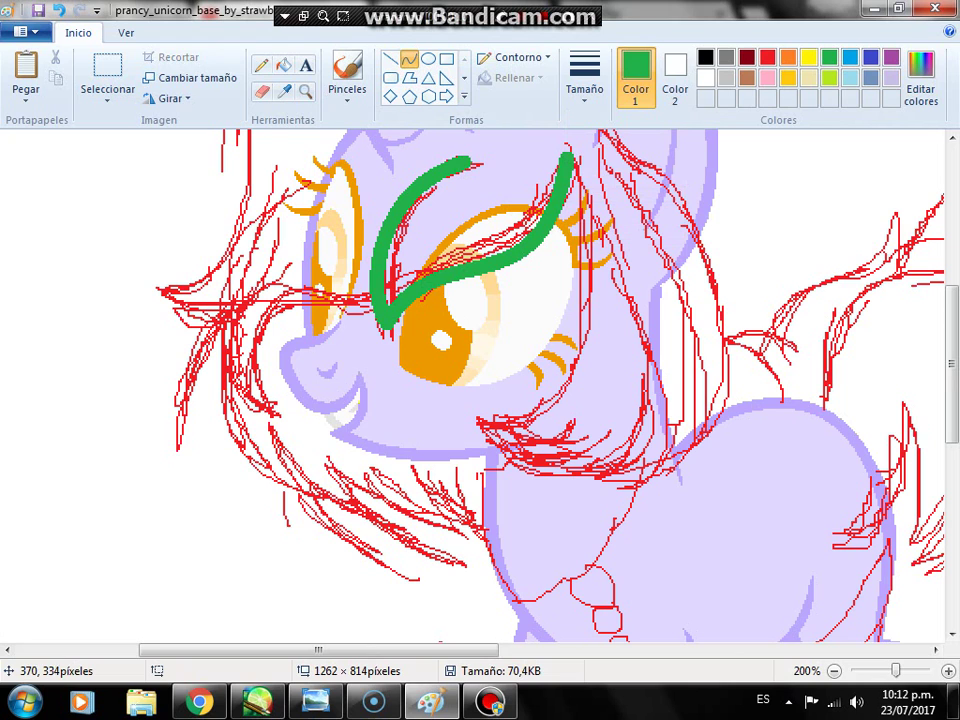
Step: Trace the mane strand across the muzzle and the small tuft above the ear with thick green curves
drag(385, 318, 257, 420)
drag(359, 326, 275, 330)
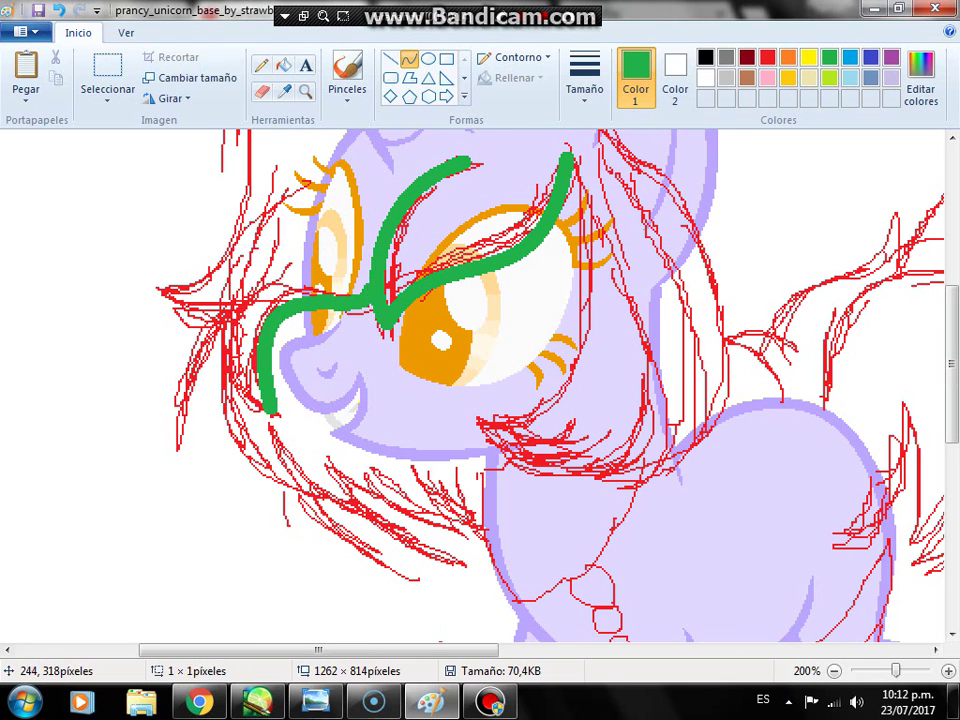
scroll(480, 385, up, 5)
drag(635, 294, 640, 429)
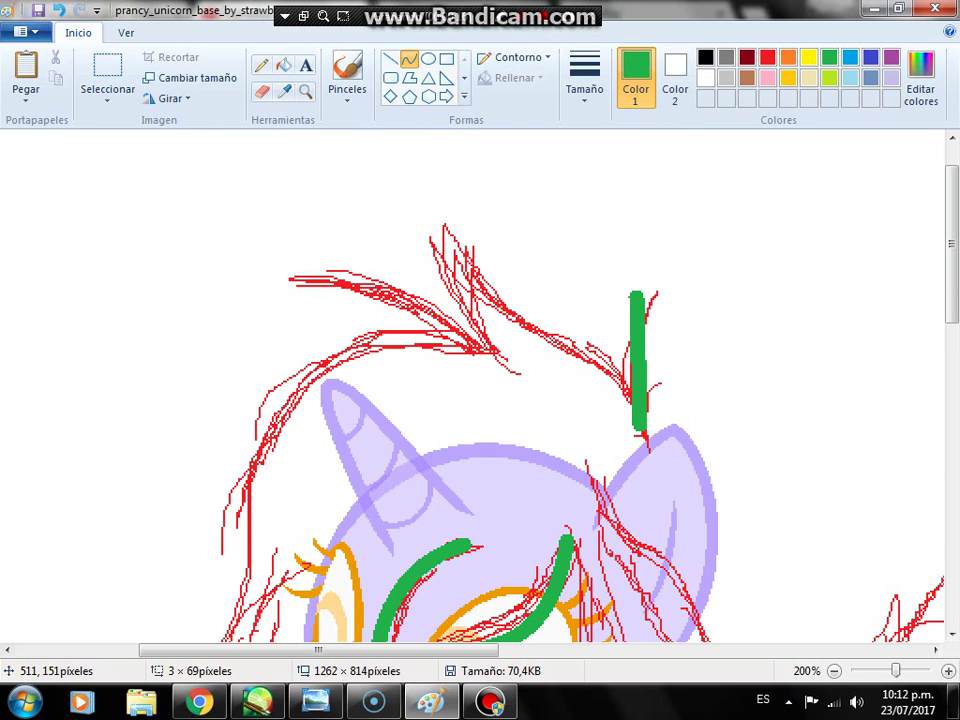
mouse_move(637, 360)
mouse_down()
mouse_move(612, 355)
mouse_move(639, 365)
mouse_up()
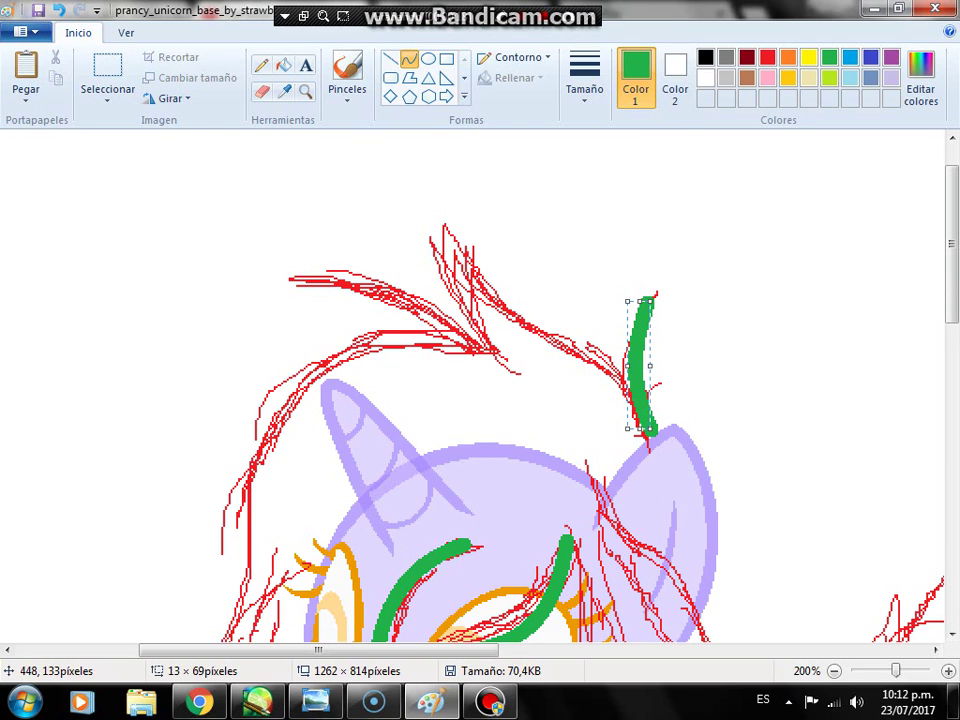
Step: Trace the crown of the mane in green curves from the ear tuft through the peak to the forward-pointing spike
mouse_move(645, 428)
mouse_down()
mouse_move(473, 250)
mouse_move(435, 228)
mouse_up()
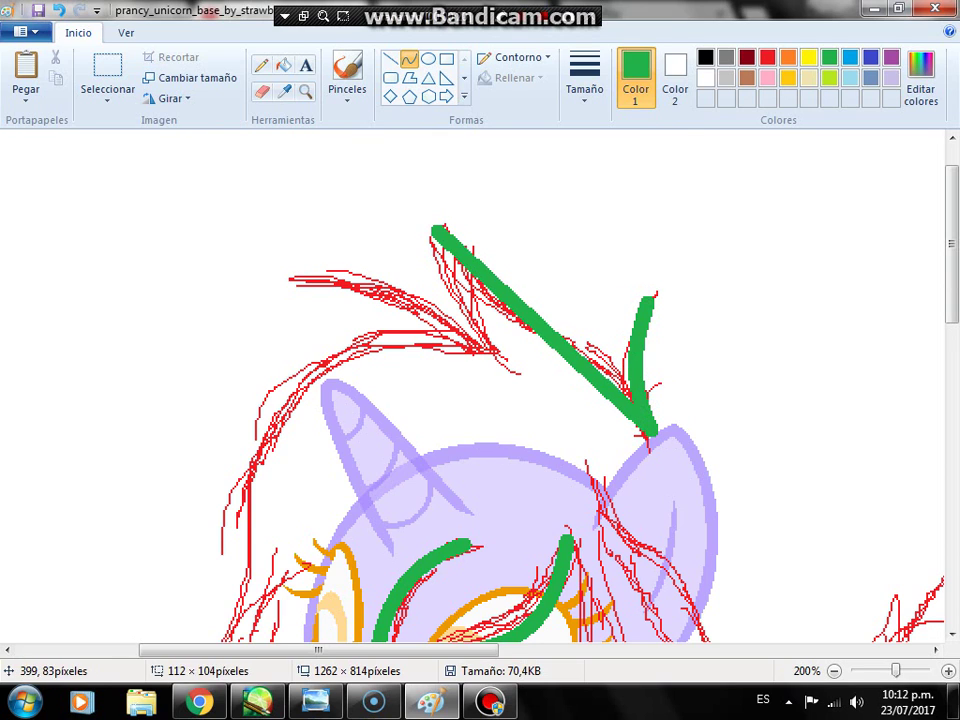
mouse_move(540, 330)
mouse_down()
mouse_move(619, 308)
mouse_move(515, 352)
mouse_move(511, 366)
mouse_up()
click(411, 240)
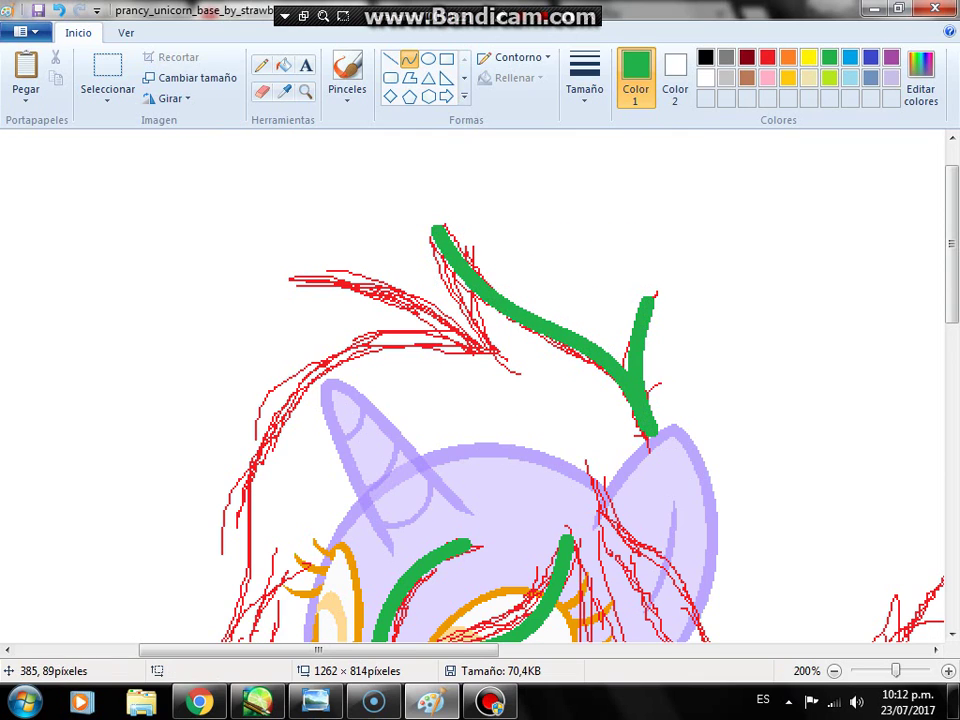
drag(440, 230, 507, 356)
mouse_move(485, 310)
mouse_down()
mouse_move(437, 274)
mouse_move(465, 350)
mouse_move(471, 318)
mouse_up()
click(474, 348)
drag(492, 360, 290, 265)
scroll(284, 262, down, 3)
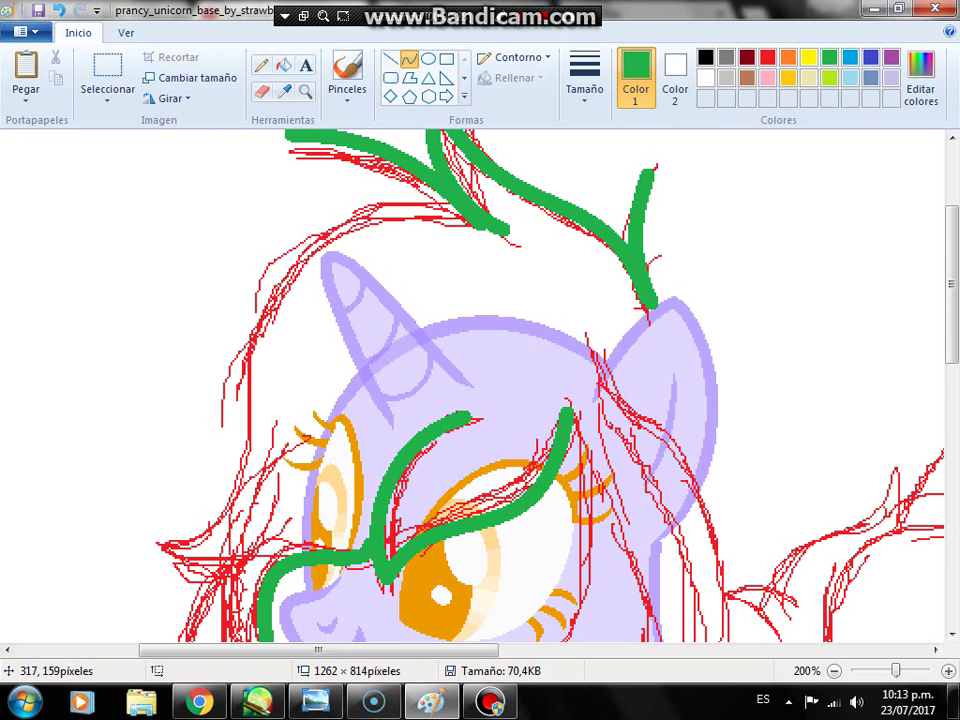
drag(462, 217, 160, 567)
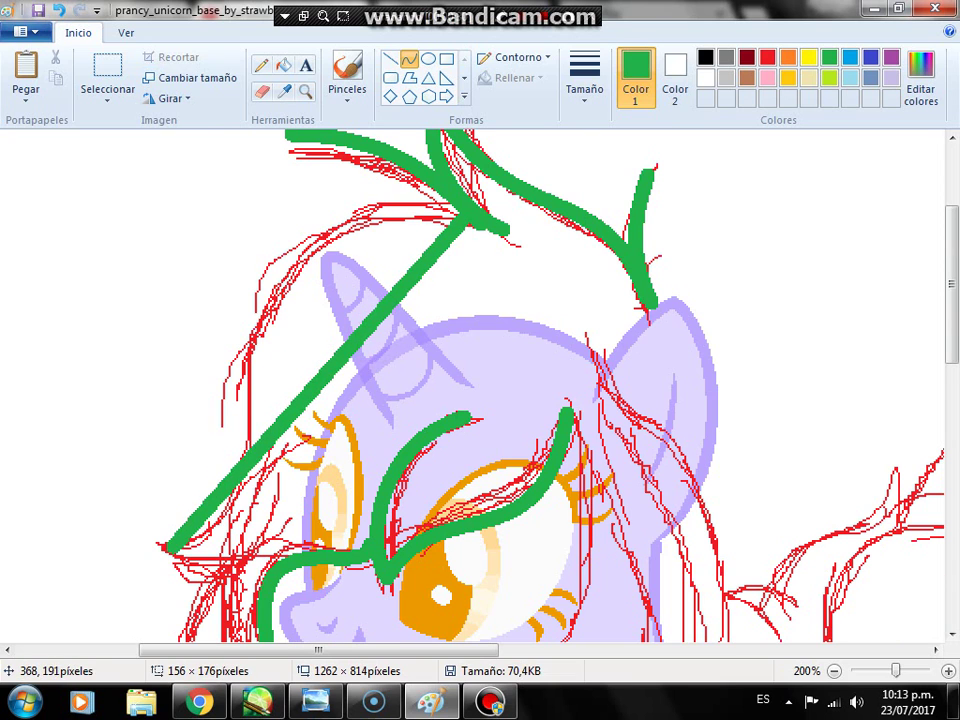
drag(258, 291, 285, 500)
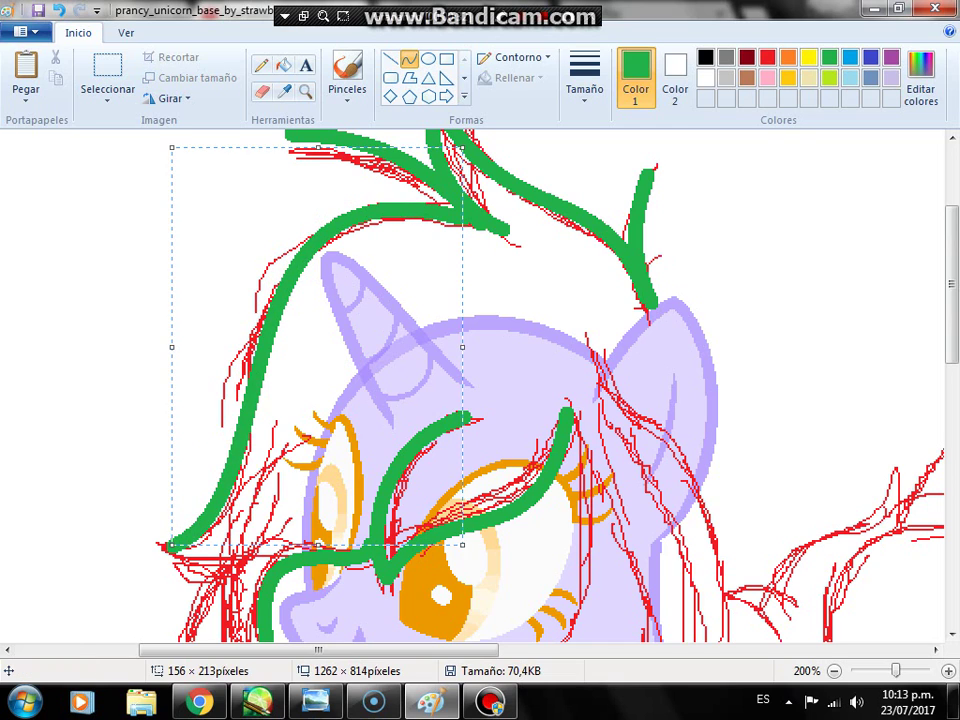
click(58, 10)
Step: Trace the front edge of the mane with two green curves, from the crown past the horn to the pointed tip before the face
mouse_move(470, 203)
mouse_down()
mouse_move(250, 323)
mouse_move(178, 202)
mouse_move(312, 224)
mouse_move(236, 240)
mouse_up()
click(255, 226)
drag(296, 268, 160, 548)
drag(251, 315, 186, 421)
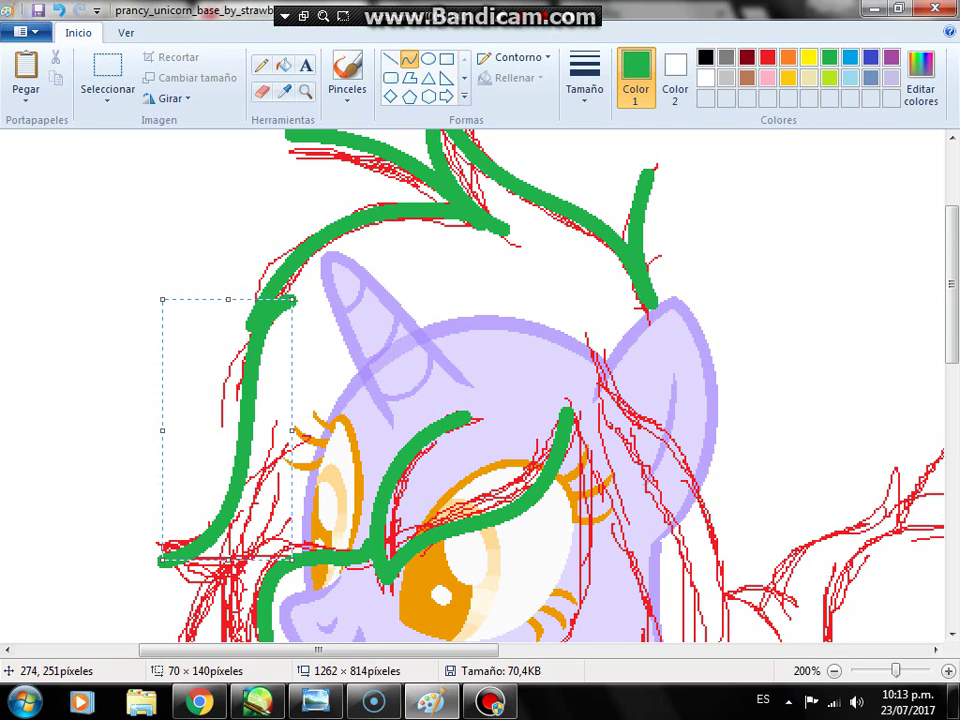
drag(148, 544, 144, 520)
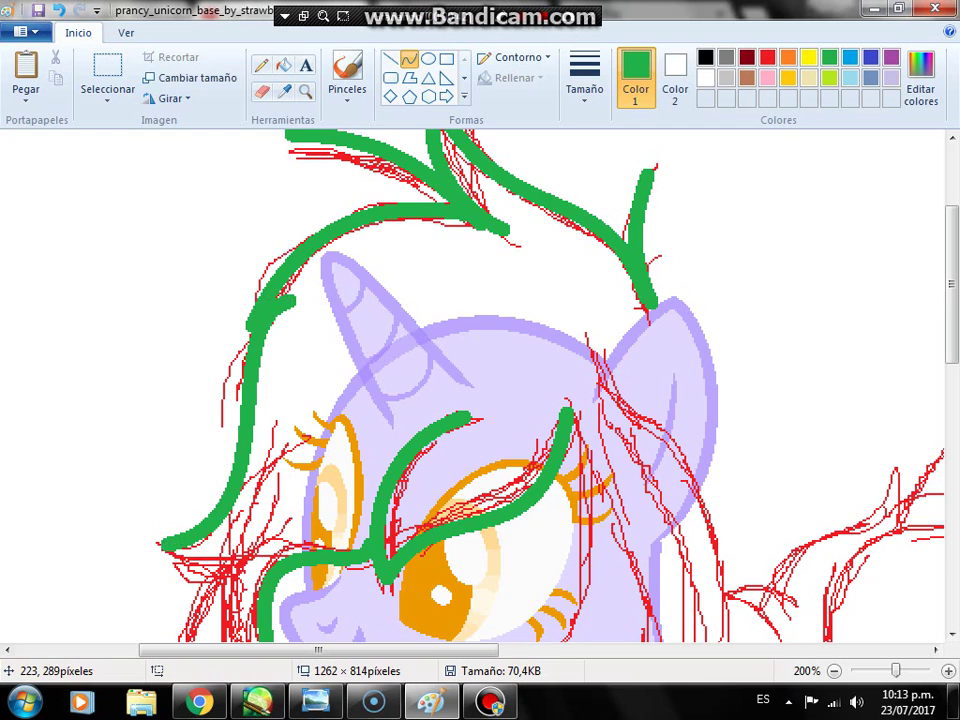
Step: Trace the front locks beside the muzzle with green curves: the hanging strand, the pointed tip's underside and the inner lock
scroll(219, 349, down, 3)
drag(243, 305, 161, 492)
mouse_move(202, 400)
mouse_down()
mouse_move(213, 279)
mouse_move(176, 402)
mouse_move(204, 355)
mouse_up()
click(122, 237)
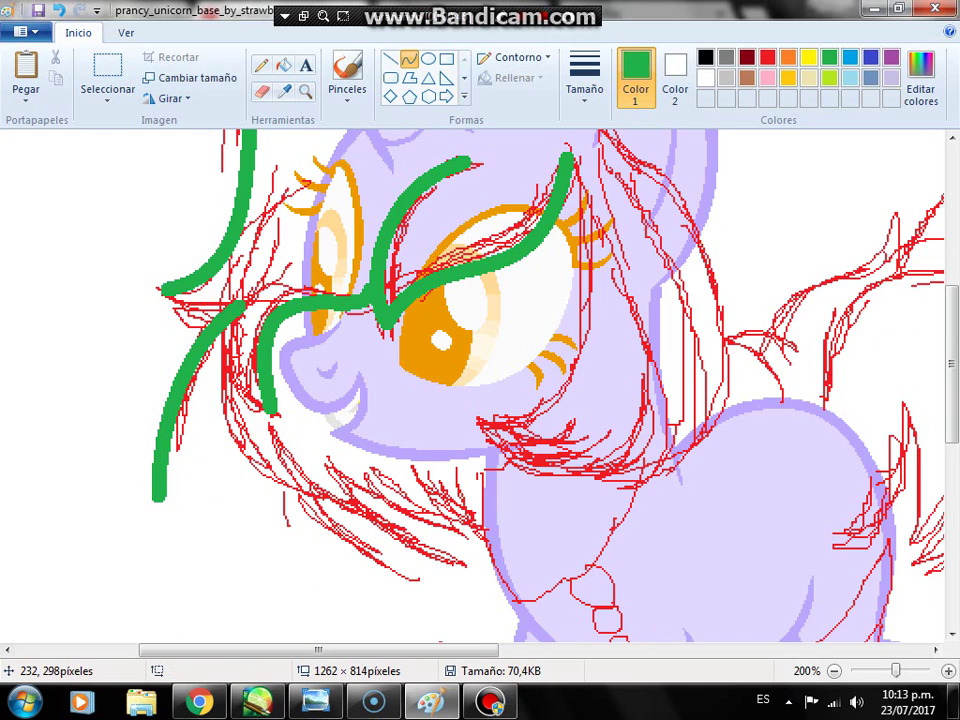
drag(161, 288, 250, 297)
drag(272, 186, 204, 386)
click(275, 412)
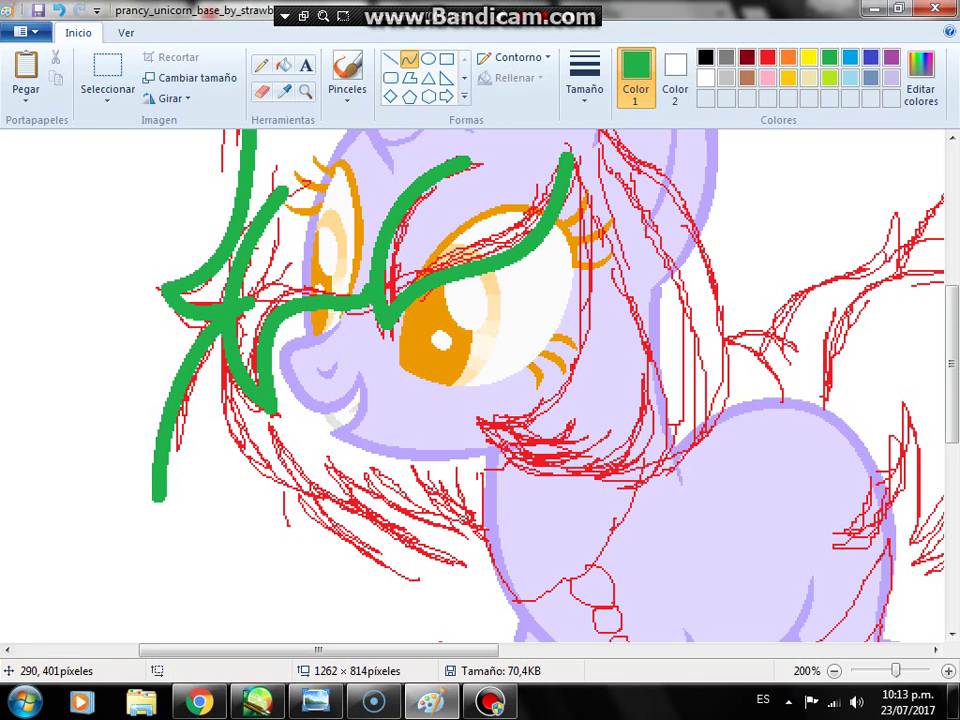
Step: Trace the lower mane sweeping beneath the chin to the chest in green, including its three short inner strands
mouse_move(210, 325)
mouse_down()
mouse_move(351, 525)
mouse_move(225, 449)
mouse_move(293, 497)
mouse_up()
mouse_move(300, 430)
mouse_down()
mouse_move(466, 602)
mouse_move(458, 562)
mouse_up()
mouse_move(340, 520)
mouse_down()
mouse_move(275, 539)
mouse_move(321, 587)
mouse_up()
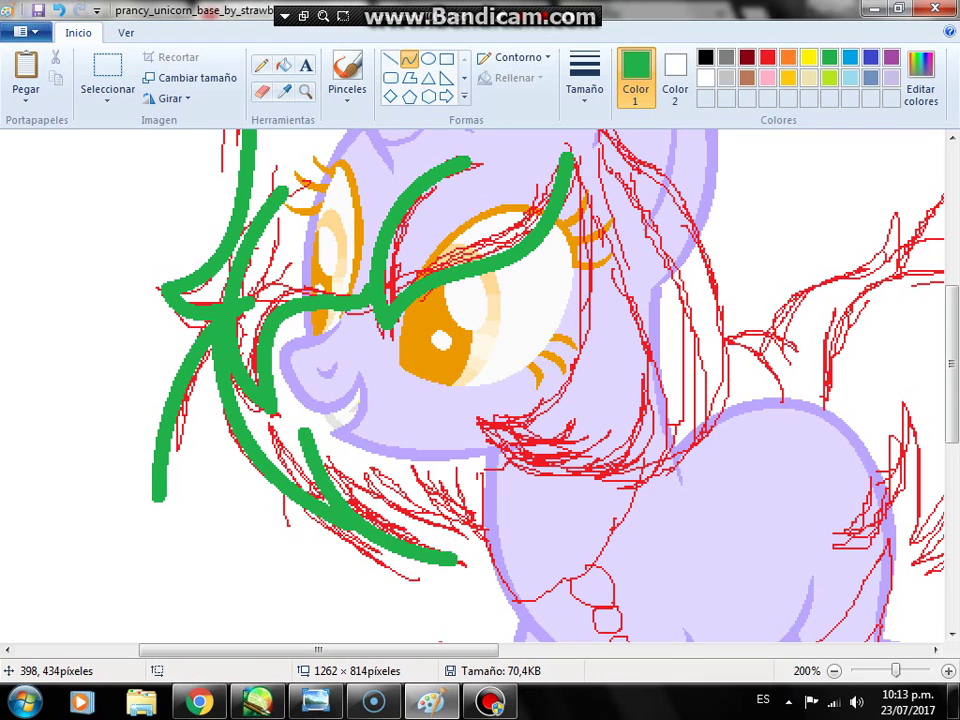
drag(347, 473, 495, 577)
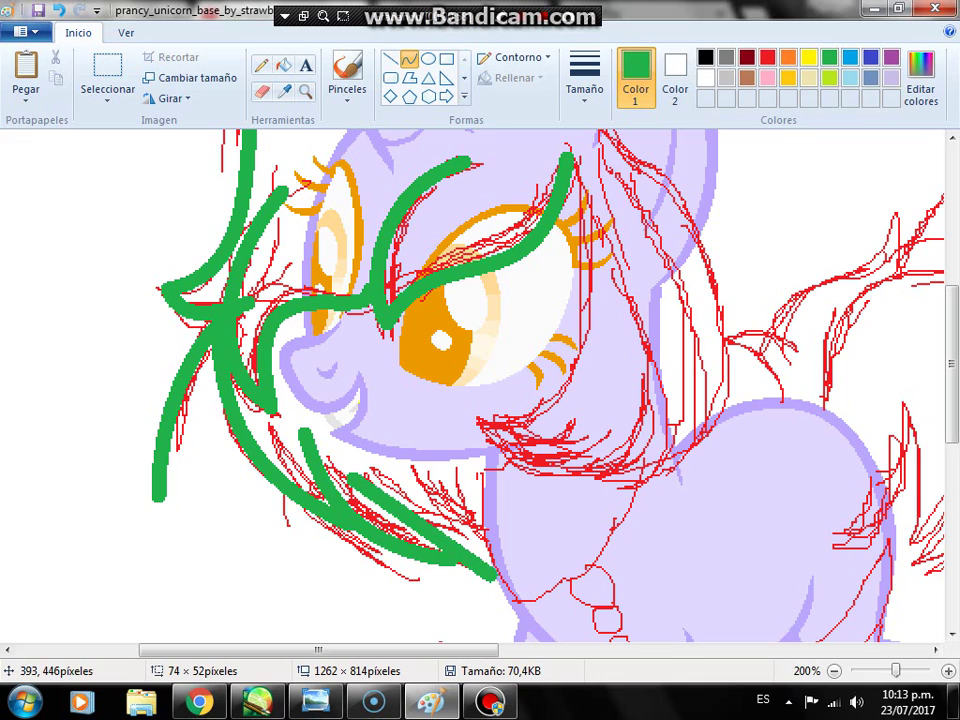
drag(424, 466, 448, 523)
Step: Trace the cheek lock in green from the fringe's peak down to its pointed tip, including the inner strands along its bottom
mouse_move(567, 152)
mouse_down()
mouse_move(561, 343)
mouse_move(466, 426)
mouse_up()
mouse_move(516, 288)
mouse_down()
mouse_move(600, 300)
mouse_move(555, 470)
mouse_up()
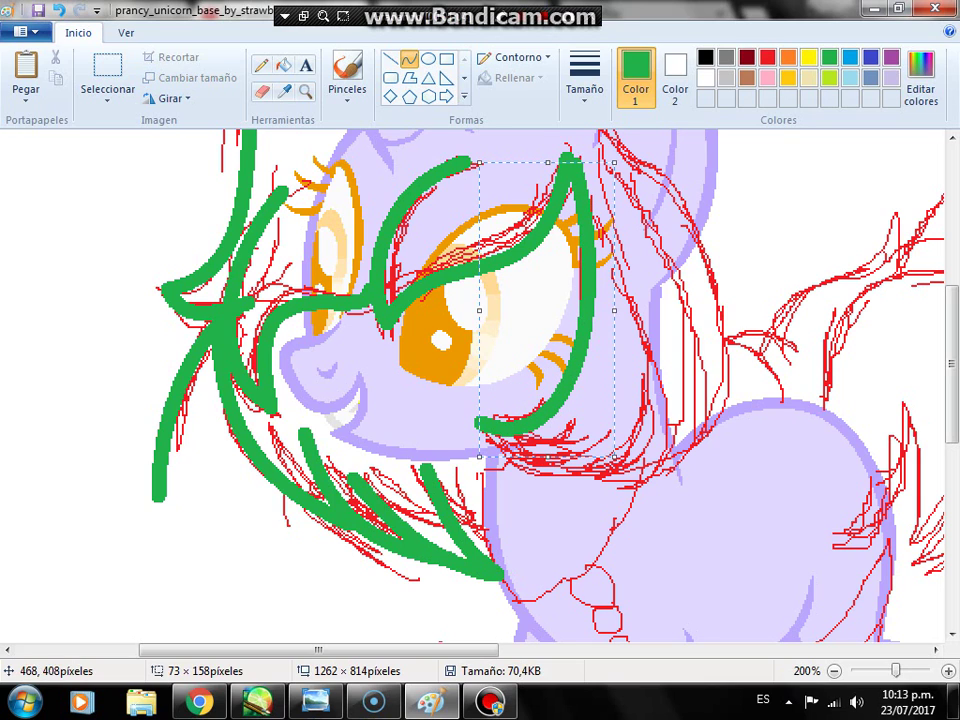
drag(620, 218, 566, 474)
click(491, 436)
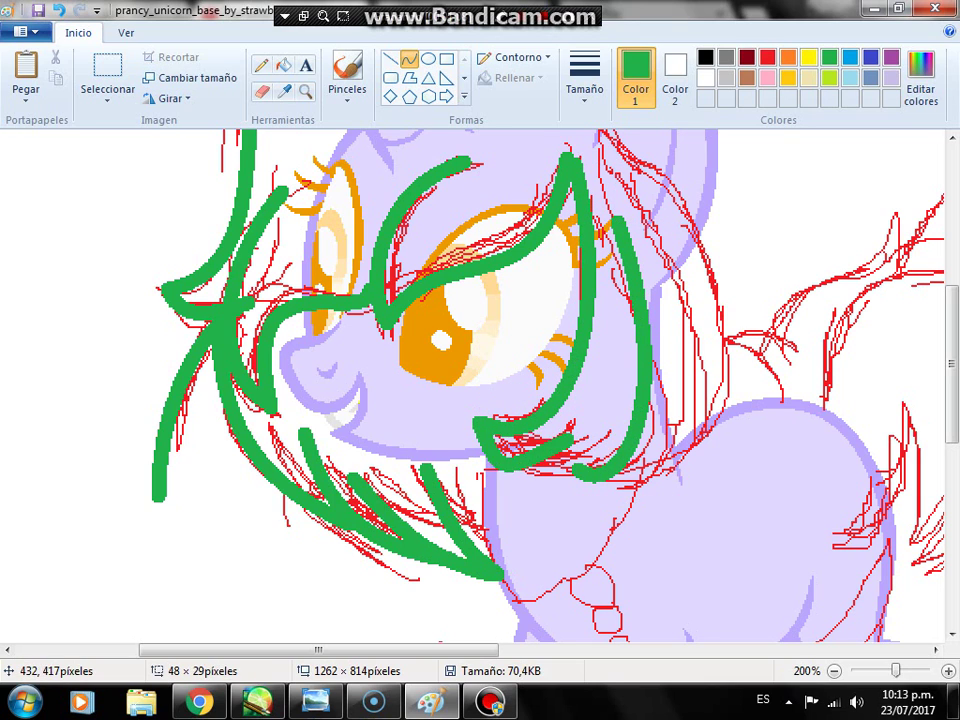
mouse_move(600, 400)
mouse_down()
mouse_move(600, 467)
mouse_move(526, 463)
mouse_move(560, 465)
mouse_move(566, 501)
mouse_up()
click(682, 308)
Step: Trace the back of the mane in green from the ear base to the shoulder and close it along the bottom edge
scroll(680, 426, up, 3)
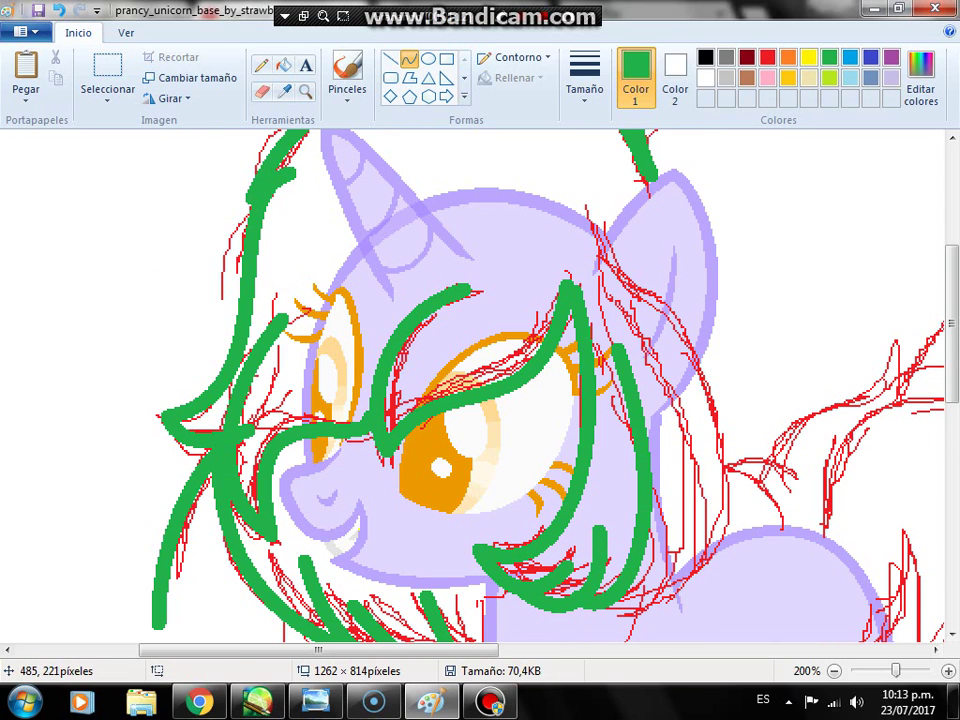
drag(595, 228, 731, 535)
mouse_move(650, 360)
mouse_down()
mouse_move(665, 337)
mouse_move(735, 367)
mouse_move(829, 357)
mouse_up()
scroll(711, 442, down, 3)
mouse_move(713, 324)
mouse_down()
mouse_move(625, 498)
mouse_move(615, 494)
mouse_up()
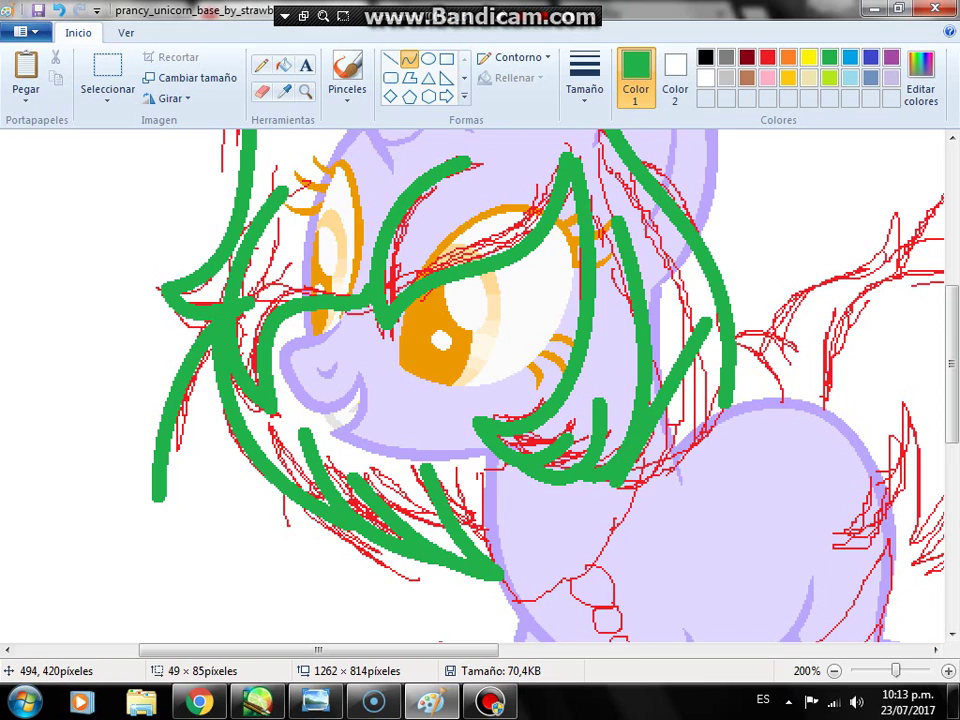
drag(642, 398, 734, 385)
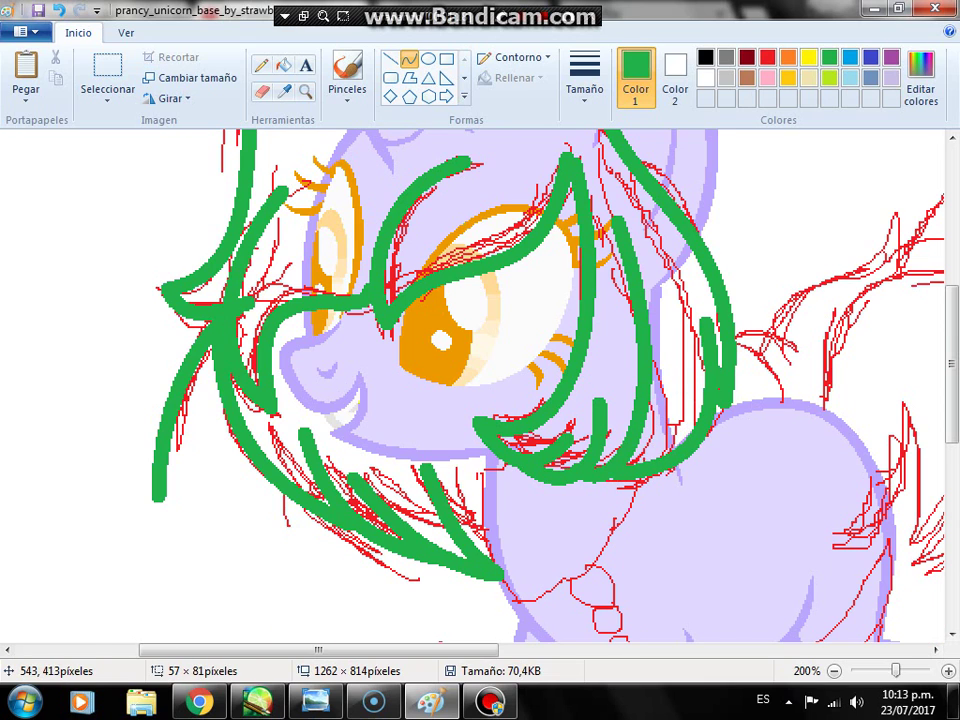
click(590, 337)
scroll(584, 313, up, 6)
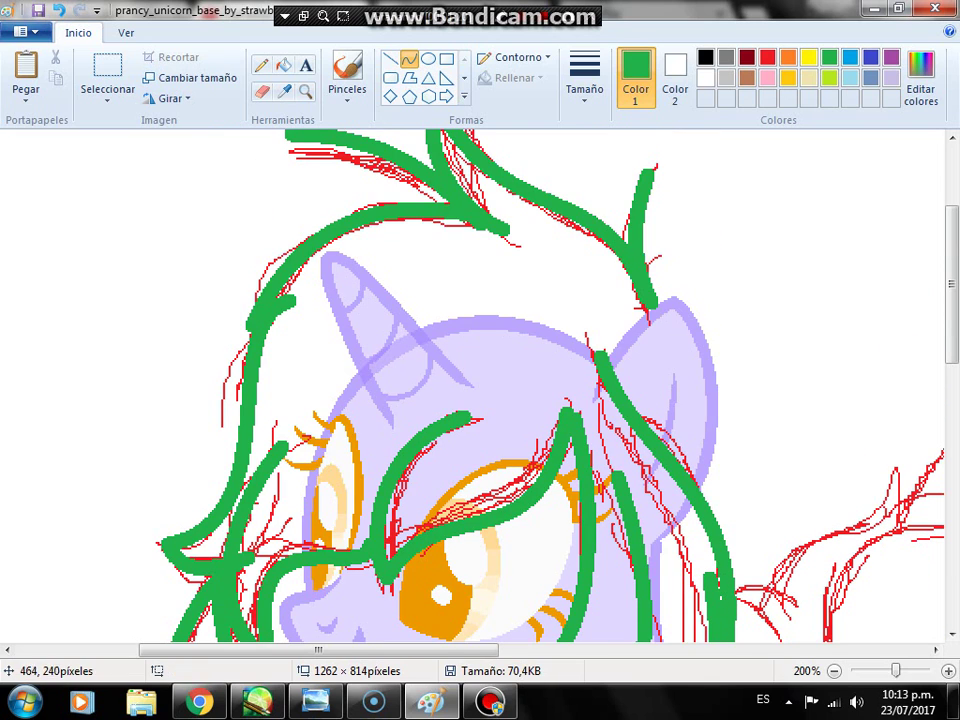
ctrl+scroll(624, 500, down, 1)
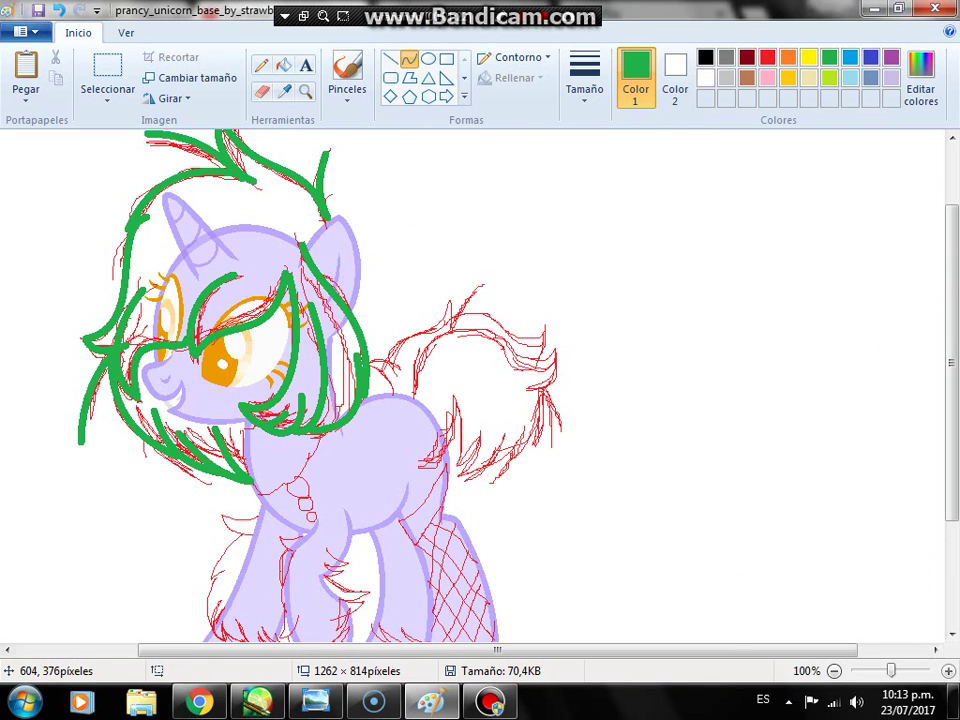
mouse_move(412, 395)
mouse_down()
mouse_move(473, 304)
mouse_move(543, 365)
mouse_up()
mouse_move(478, 380)
mouse_down()
mouse_move(412, 319)
mouse_move(492, 302)
mouse_move(561, 425)
mouse_up()
key(ctrl+z)
Step: Zoom to 300% on the tail and trace the two short strands at its base with green curves
click(306, 91)
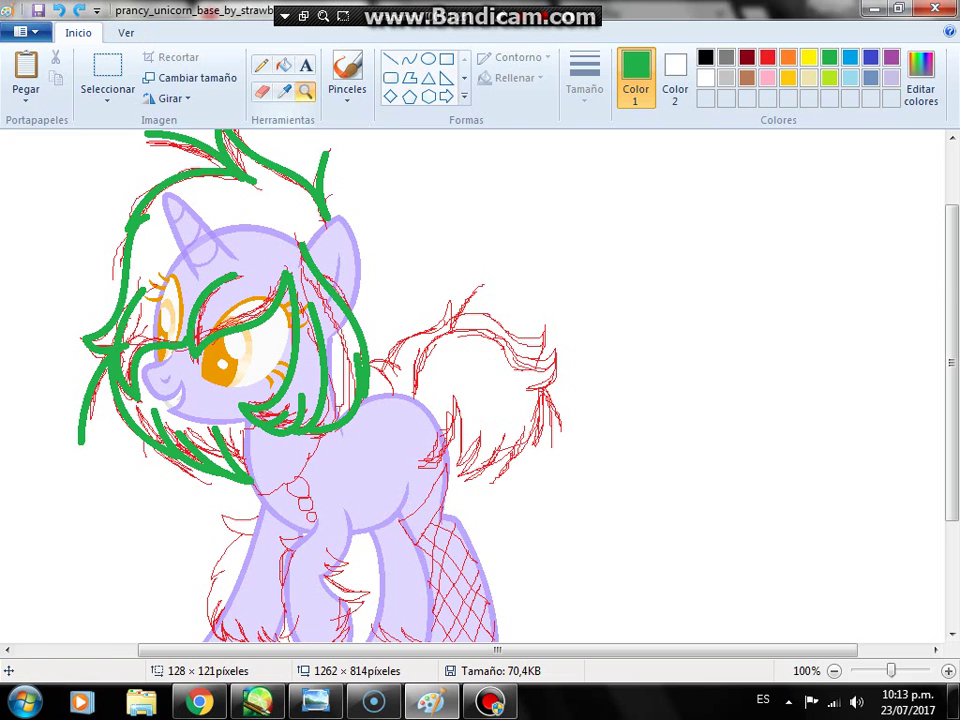
click(465, 400)
click(450, 392)
click(409, 59)
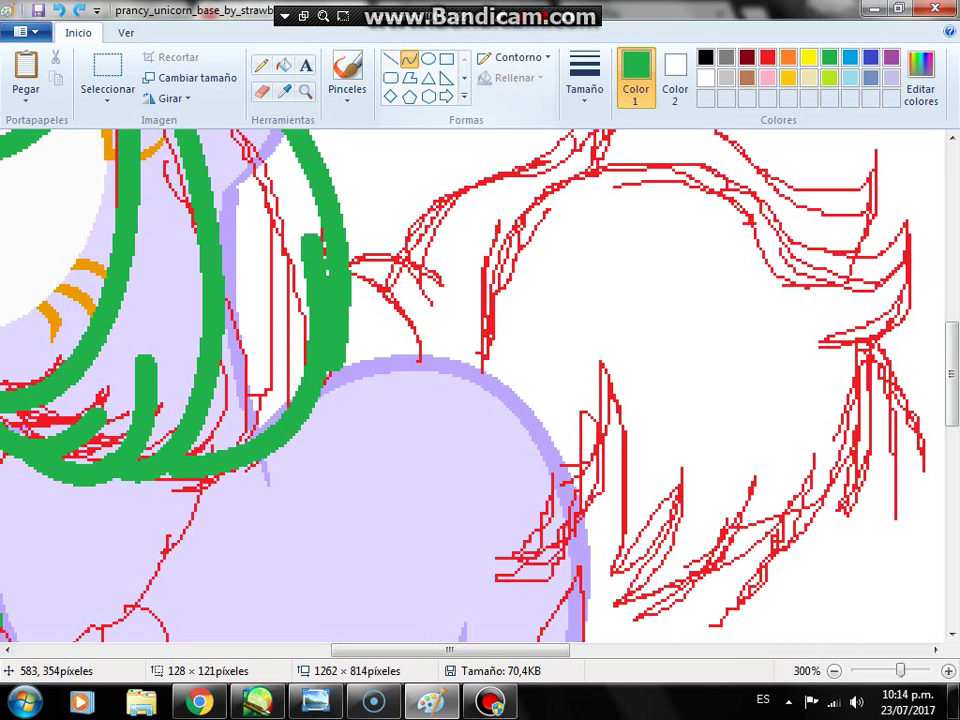
drag(420, 357, 321, 264)
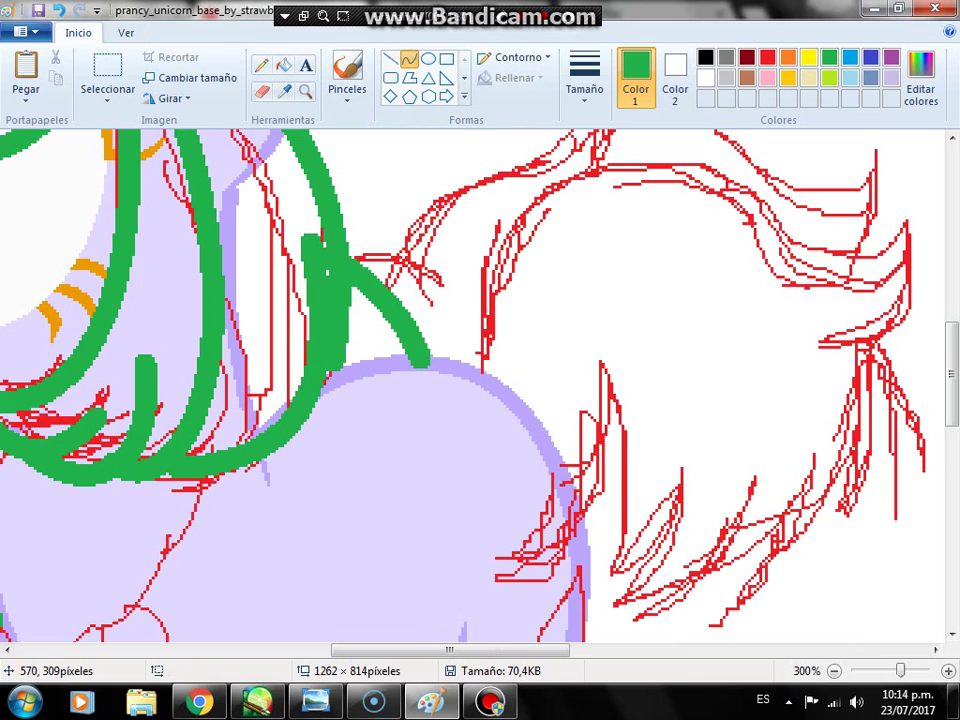
mouse_move(381, 246)
mouse_down()
mouse_move(402, 252)
mouse_move(387, 196)
mouse_up()
Step: Trace the tail's upper outline in green from its base up to the small peak, including the strand rising behind it
scroll(522, 178, up, 3)
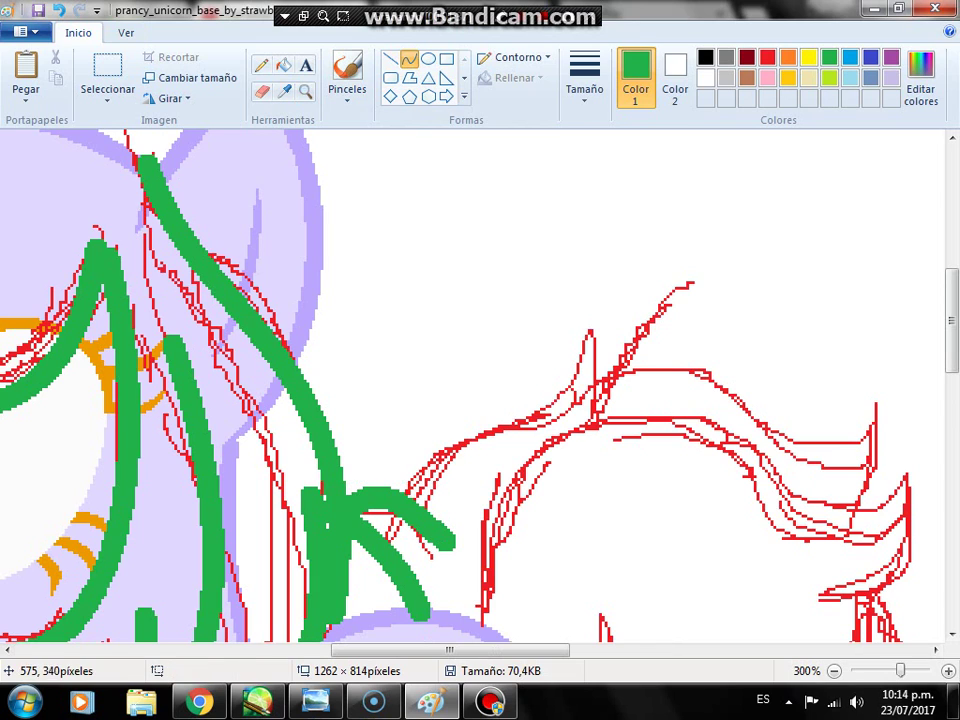
drag(395, 512, 590, 332)
mouse_move(470, 440)
mouse_down()
mouse_move(365, 404)
mouse_move(548, 476)
mouse_up()
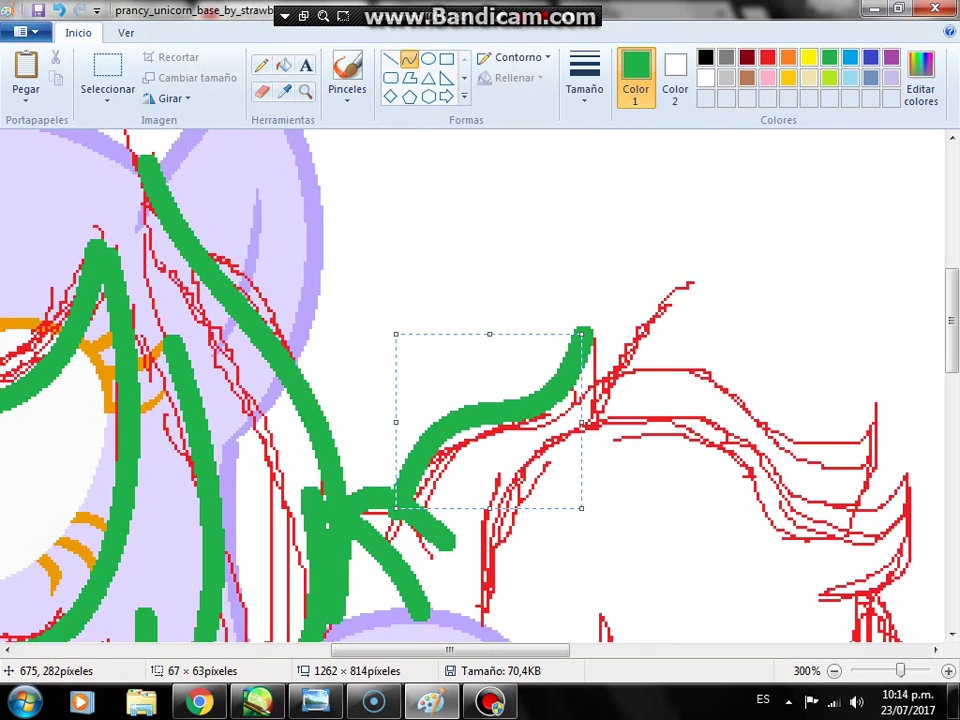
drag(576, 330, 587, 440)
drag(593, 290, 591, 378)
drag(588, 422, 722, 253)
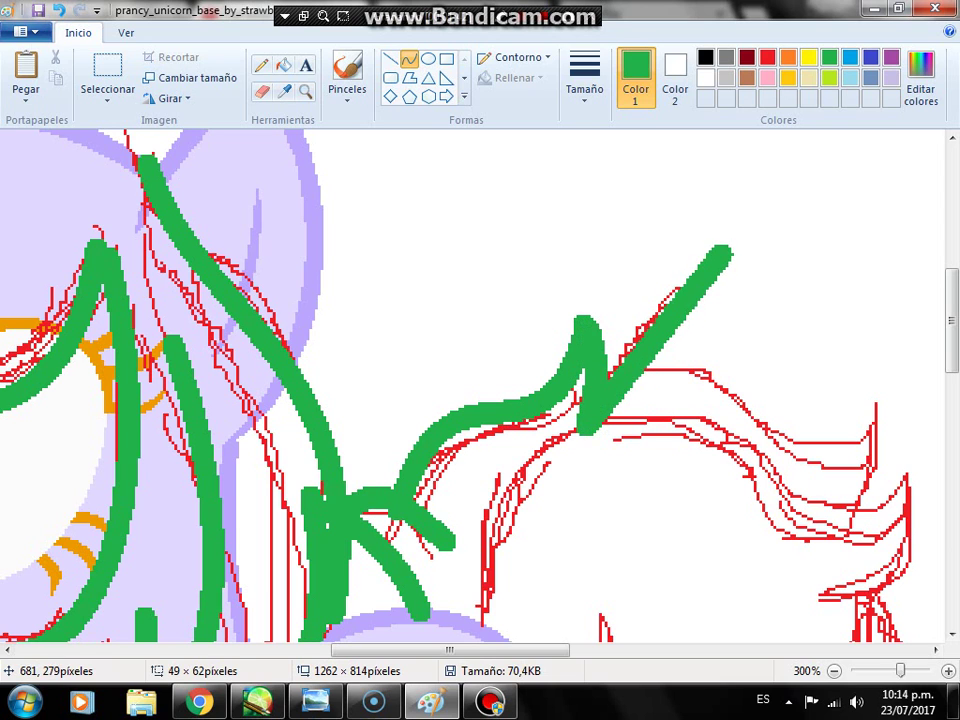
Step: Trace the tail's inner arc in green from the rump to the upturned tip, and curve back beneath the tip
scroll(640, 329, down, 3)
mouse_move(485, 362)
mouse_down()
mouse_move(536, 279)
mouse_move(825, 255)
mouse_up()
mouse_move(650, 305)
mouse_down()
mouse_move(510, 255)
mouse_move(540, 148)
mouse_move(670, 45)
mouse_up()
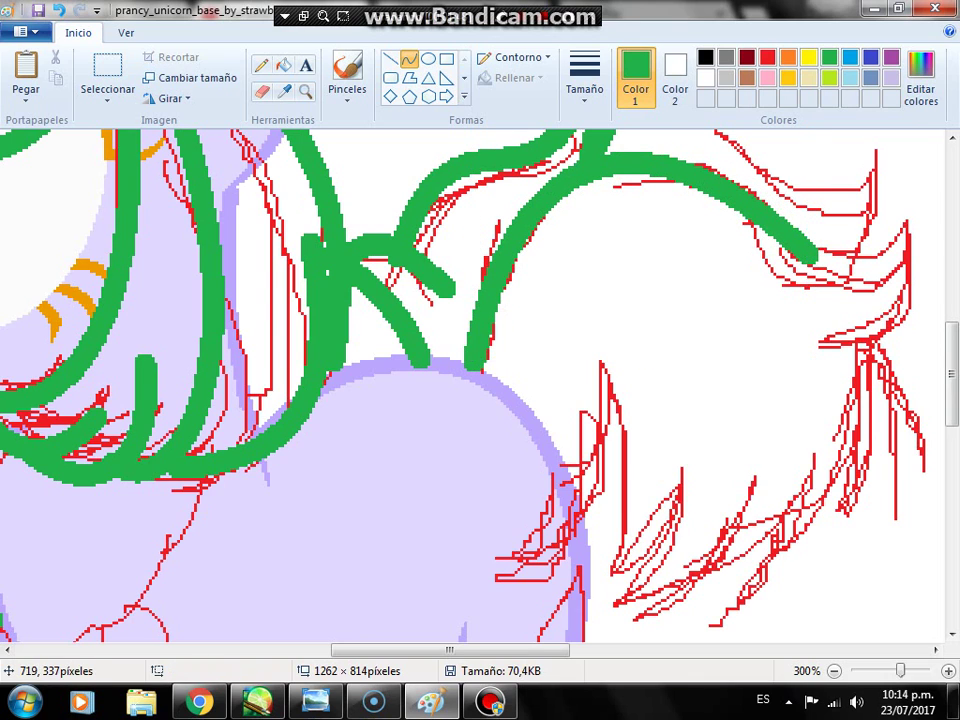
drag(792, 250, 920, 230)
drag(829, 241, 928, 286)
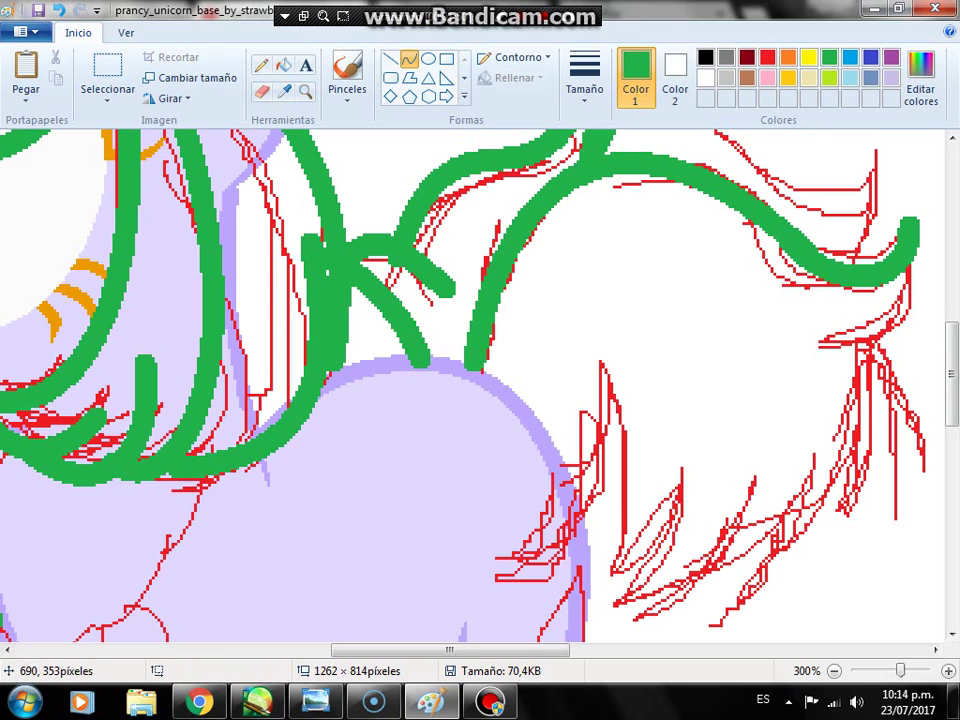
mouse_move(918, 228)
mouse_down()
mouse_move(777, 369)
mouse_move(932, 300)
mouse_up()
drag(860, 320, 882, 399)
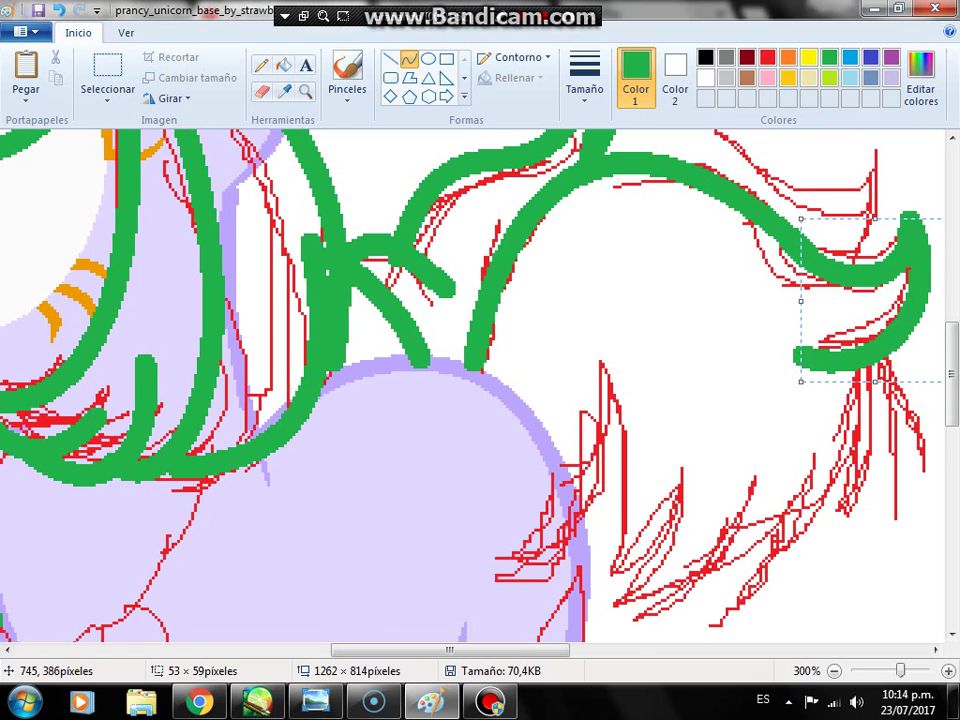
Step: Trace the pointed tail lock beside the hindquarters with two green curves meeting at its upper tip
scroll(627, 376, down, 3)
mouse_move(578, 395)
mouse_down()
mouse_move(609, 340)
mouse_move(606, 238)
mouse_up()
drag(605, 325, 615, 343)
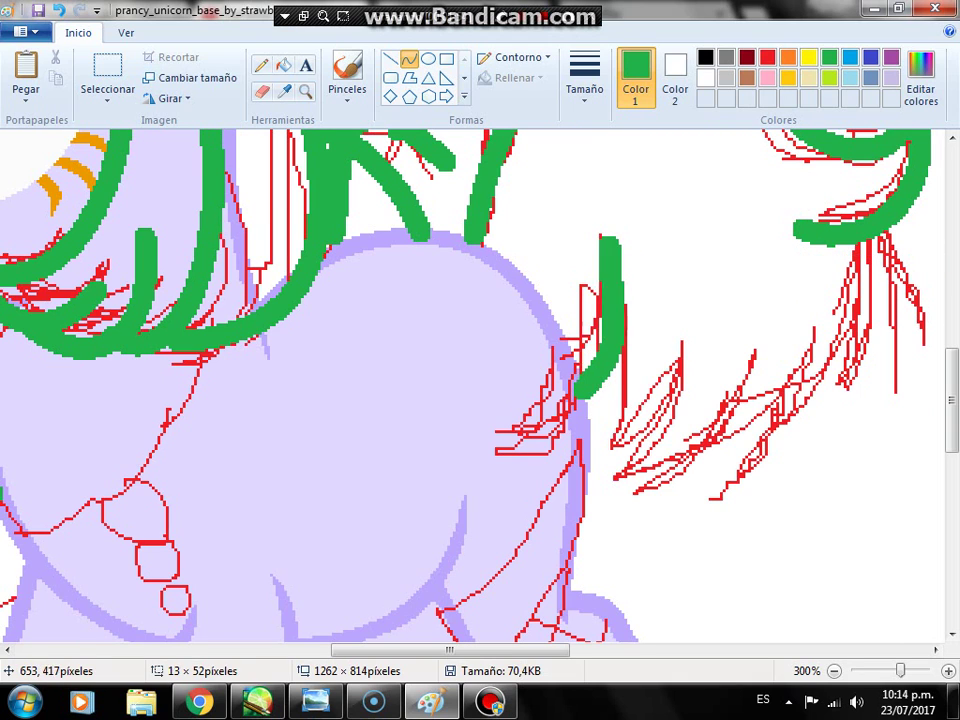
drag(605, 240, 605, 482)
drag(606, 430, 628, 440)
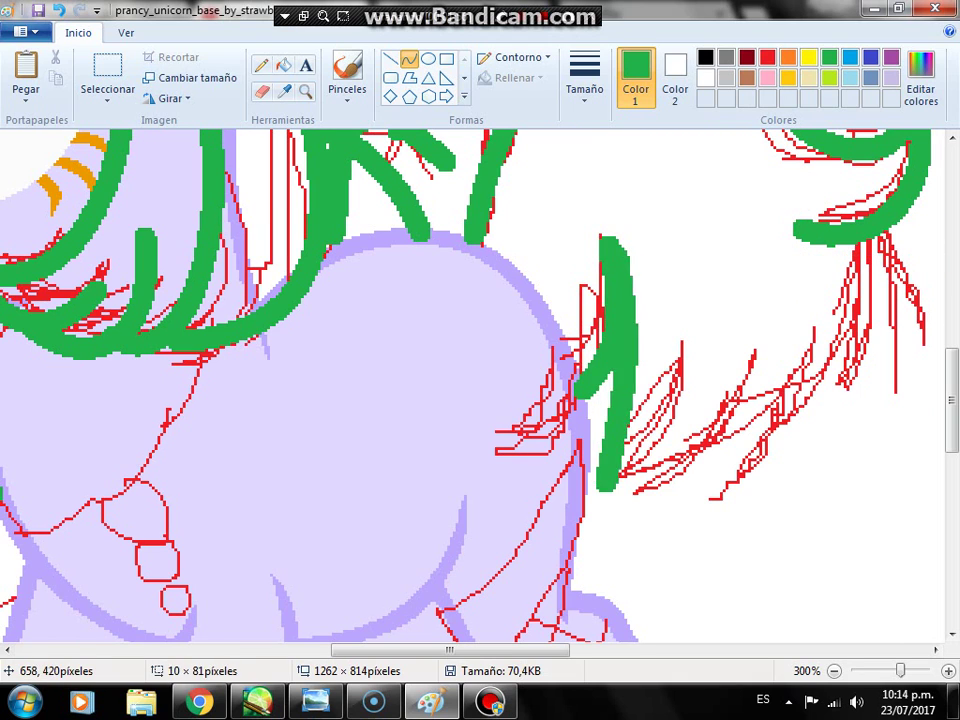
Step: Draw two green strands hanging down from beneath the tail's curled end, following the red sketch
mouse_move(856, 245)
mouse_down()
mouse_move(910, 370)
mouse_move(905, 405)
mouse_move(892, 317)
mouse_up()
click(892, 317)
mouse_move(887, 244)
mouse_down()
mouse_move(845, 436)
mouse_move(818, 438)
mouse_up()
click(852, 375)
Step: Try to trace the tail's lower edge with long green curves sweeping from the hanging strands toward the hindquarters
drag(828, 370, 632, 555)
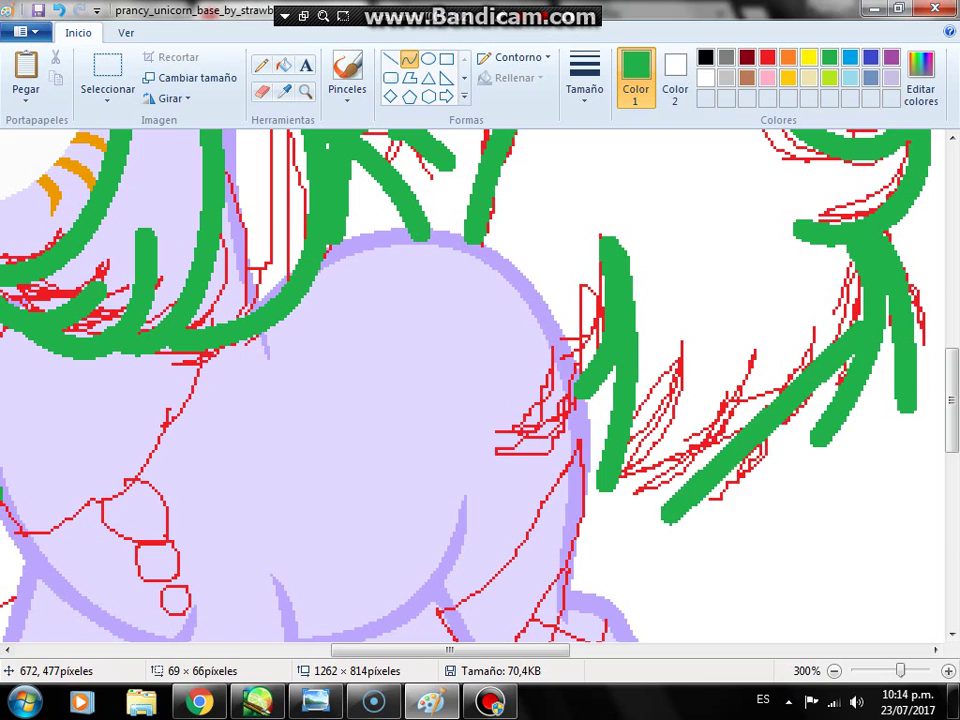
mouse_move(730, 462)
mouse_down()
mouse_move(767, 513)
mouse_move(740, 477)
mouse_move(710, 522)
mouse_up()
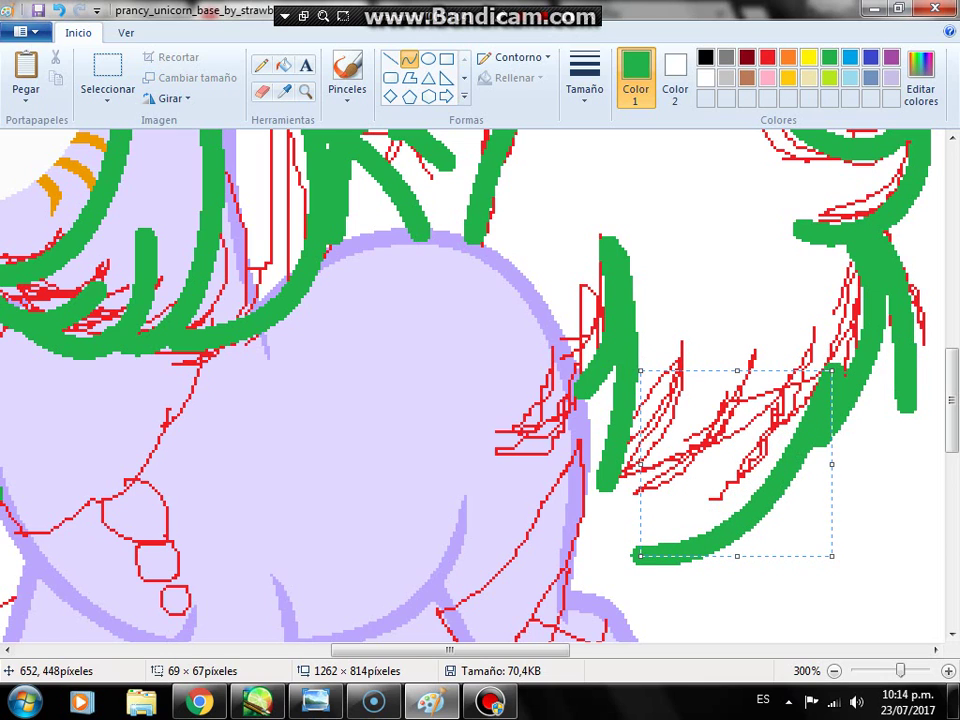
mouse_move(808, 360)
mouse_down()
mouse_move(655, 555)
mouse_move(570, 570)
mouse_up()
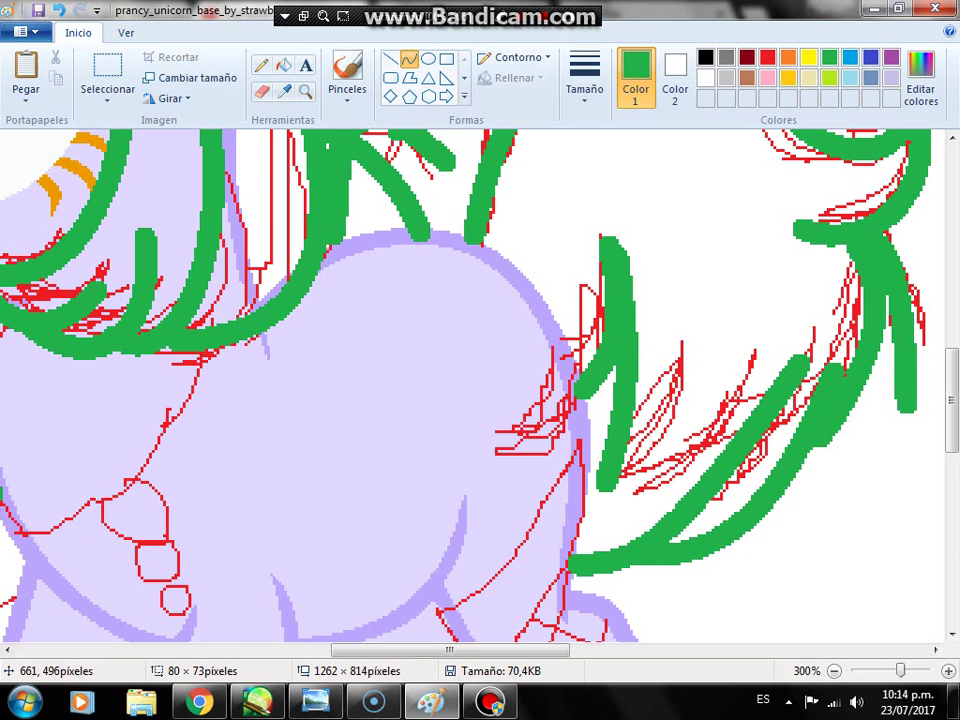
scroll(470, 385, up, 3)
key(ctrl+z)
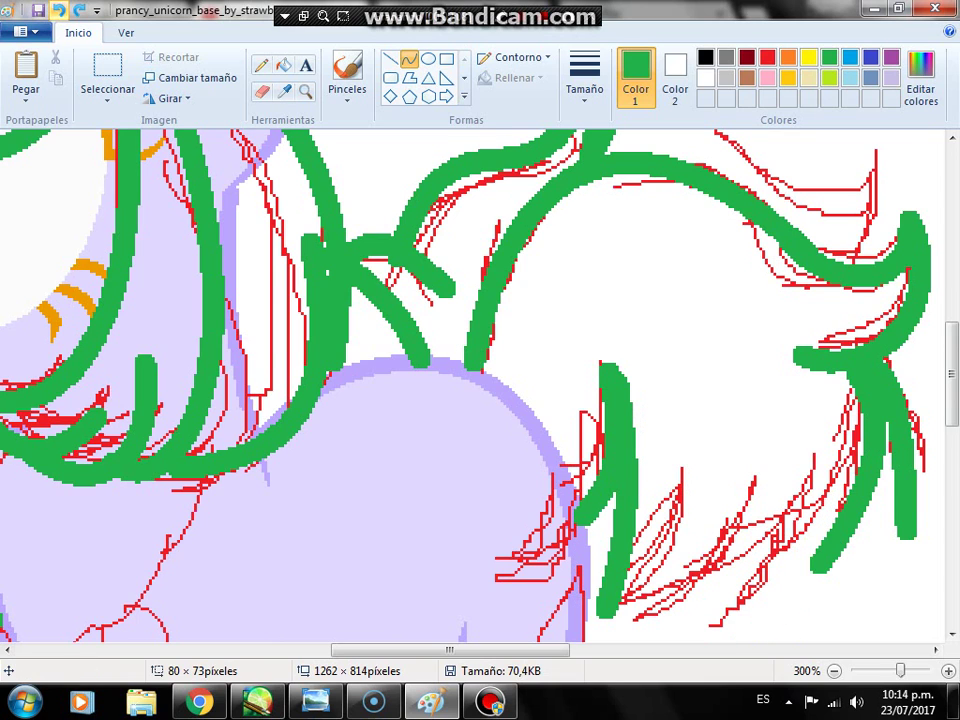
Step: Trace the tail's lower locks with green curves fanning out from the hindquarters toward the curled tail end, following the red sketch
scroll(470, 385, down, 5)
mouse_move(680, 196)
mouse_down()
mouse_move(602, 350)
mouse_move(588, 404)
mouse_up()
mouse_move(750, 228)
mouse_down()
mouse_move(632, 402)
mouse_move(584, 417)
mouse_up()
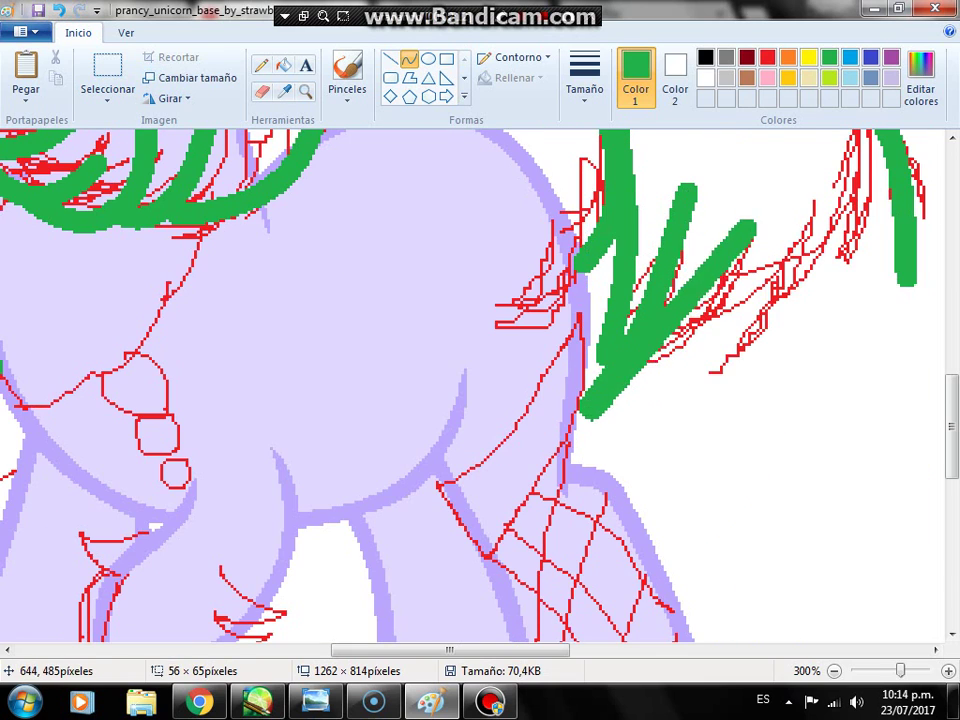
click(677, 330)
mouse_move(816, 179)
mouse_down()
mouse_move(809, 252)
mouse_move(671, 360)
mouse_up()
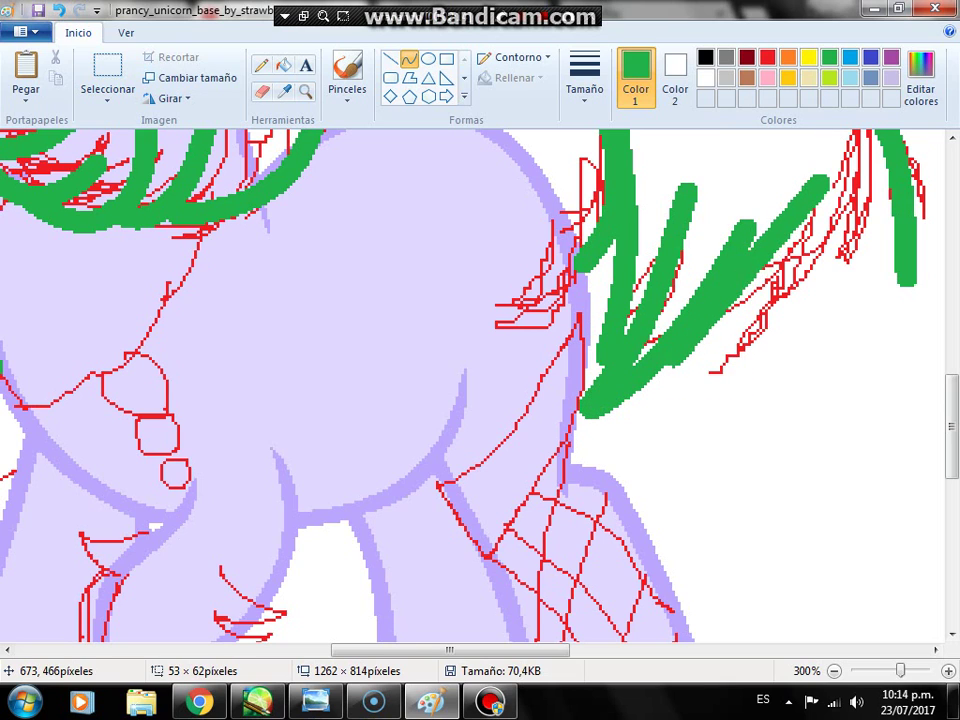
click(782, 282)
click(782, 282)
mouse_move(887, 163)
mouse_down()
mouse_move(857, 256)
mouse_move(761, 292)
mouse_move(863, 256)
mouse_move(755, 316)
mouse_up()
scroll(714, 350, up, 5)
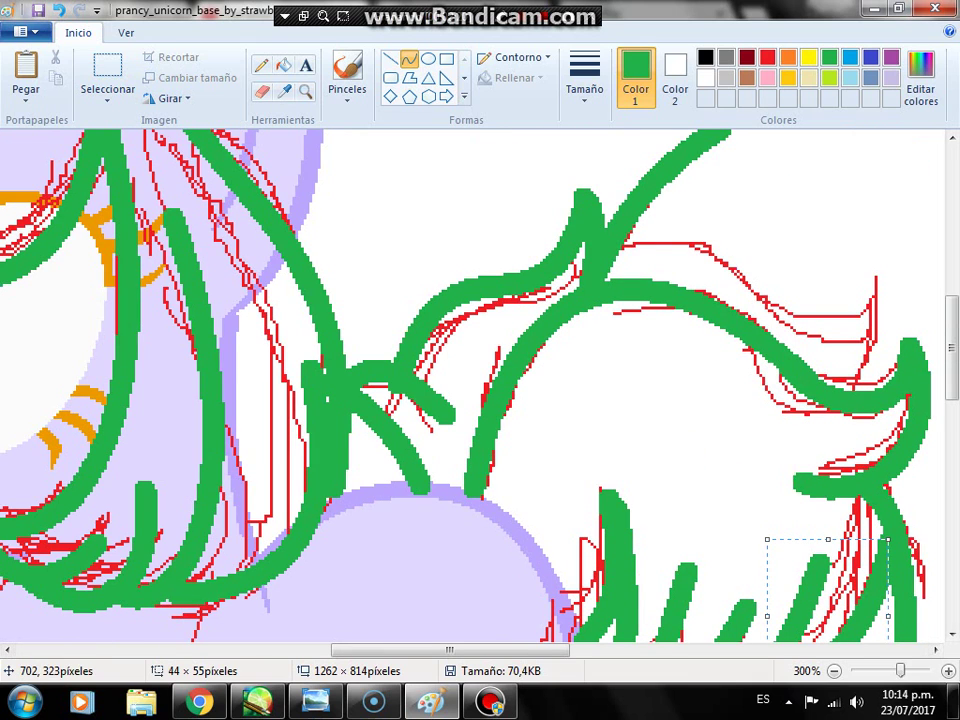
Step: Add a green strand rising from the tail's upper outline behind the peak, and remove the stray dot inside the tail
drag(898, 234, 750, 320)
drag(623, 71, 563, 74)
click(692, 428)
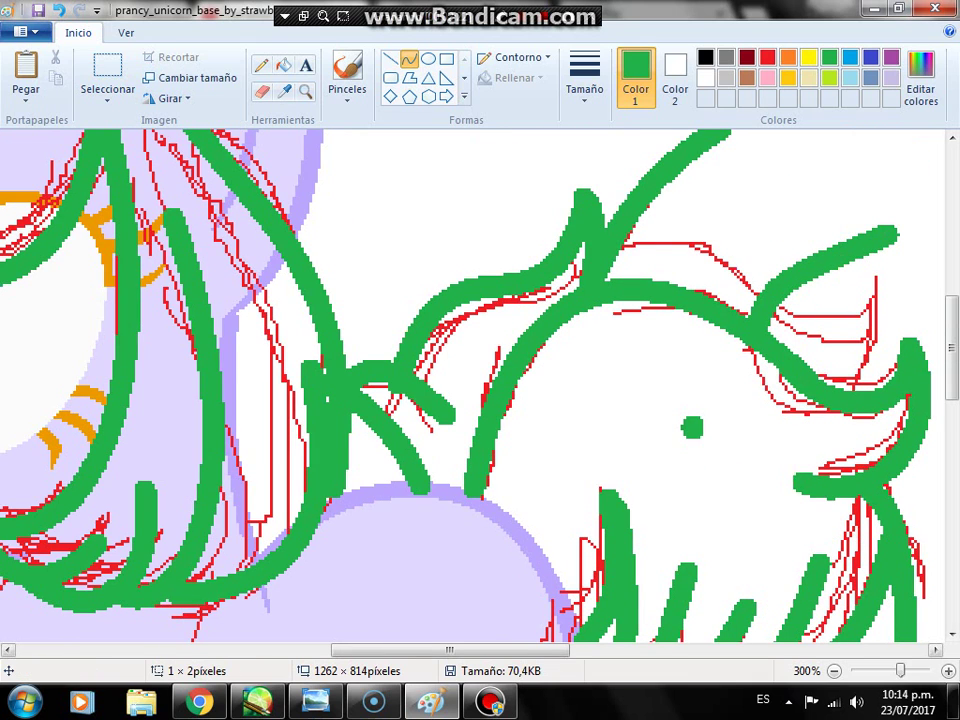
scroll(626, 503, down, 3)
click(59, 10)
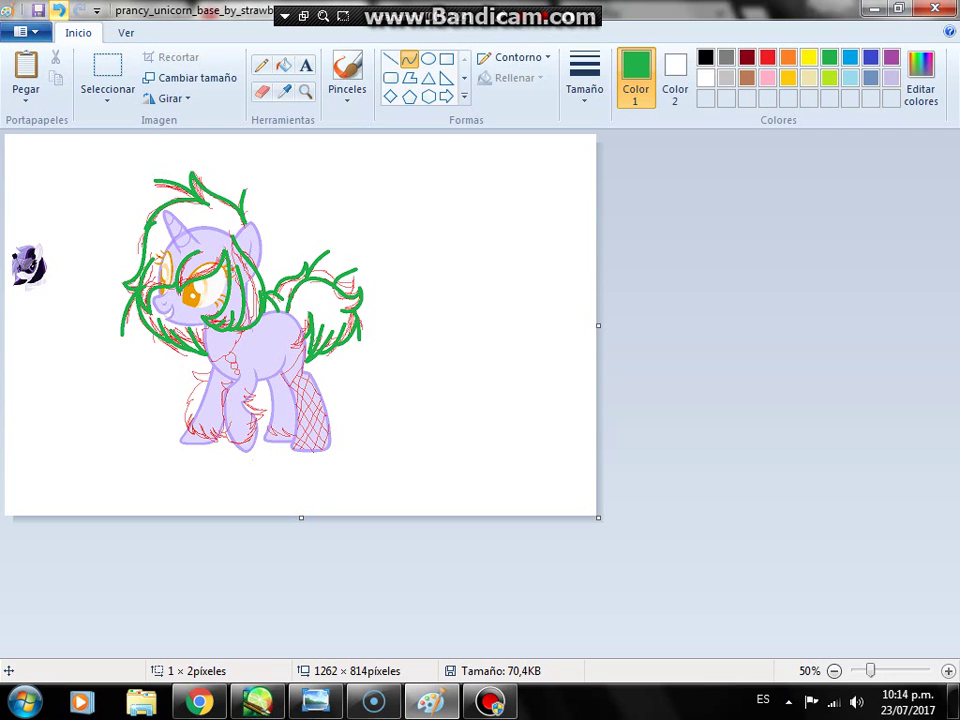
Step: Try to trace the fur tufts along the outer edge of the front leg with thick green curves
click(305, 91)
click(305, 390)
click(376, 393)
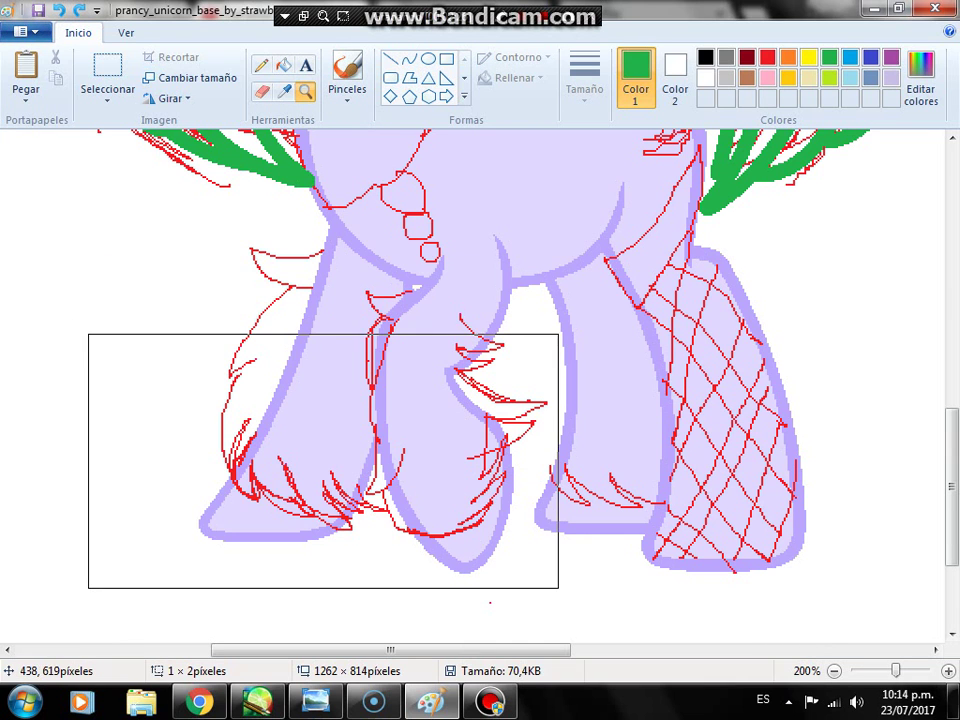
click(409, 59)
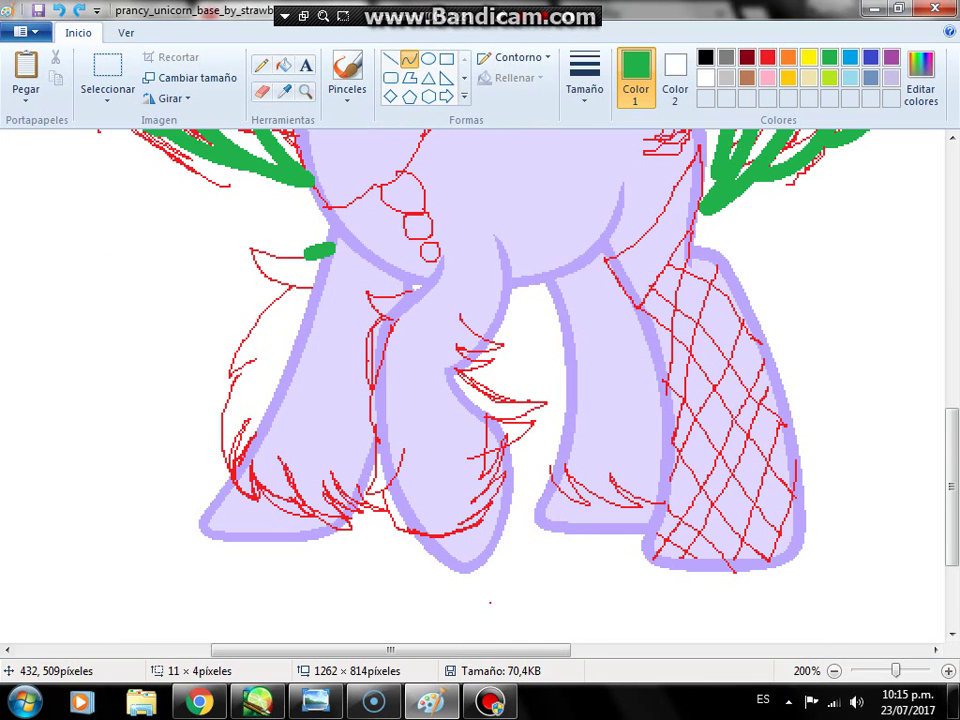
mouse_move(312, 254)
mouse_down()
mouse_move(244, 254)
mouse_move(272, 258)
mouse_move(300, 293)
mouse_move(244, 264)
mouse_move(202, 408)
mouse_move(252, 386)
mouse_move(268, 365)
mouse_up()
click(256, 250)
click(262, 286)
click(214, 403)
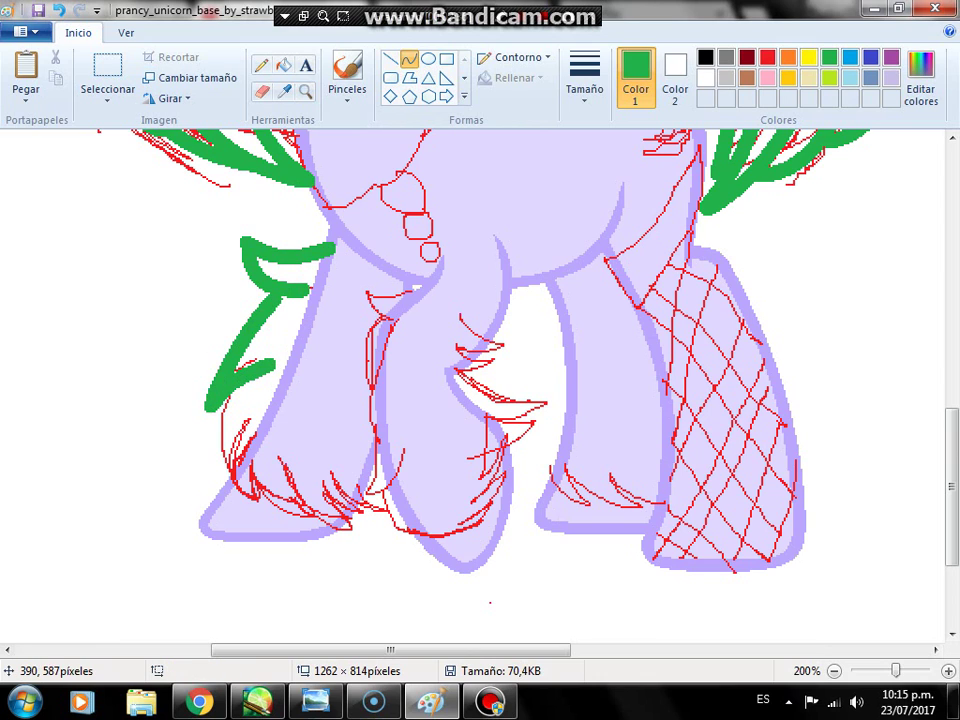
mouse_move(226, 403)
mouse_down()
mouse_move(250, 514)
mouse_move(258, 512)
mouse_up()
mouse_move(258, 512)
mouse_down()
mouse_move(222, 409)
mouse_move(217, 487)
mouse_up()
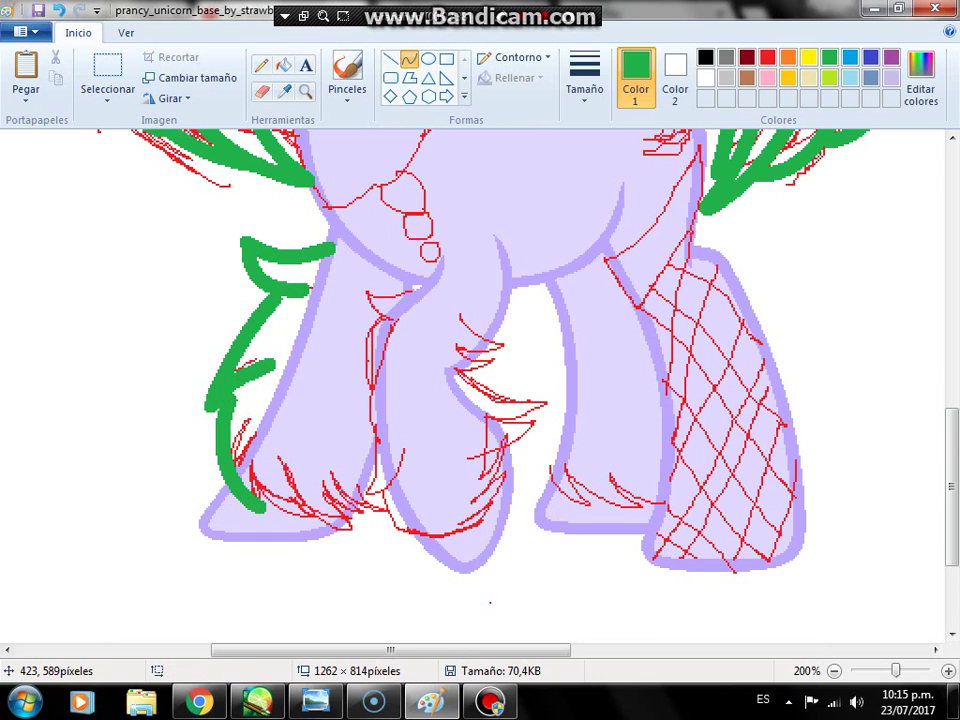
Step: Undo all the green fur curves drawn on the front leg
click(58, 10)
click(58, 10)
click(58, 10)
click(58, 10)
click(58, 10)
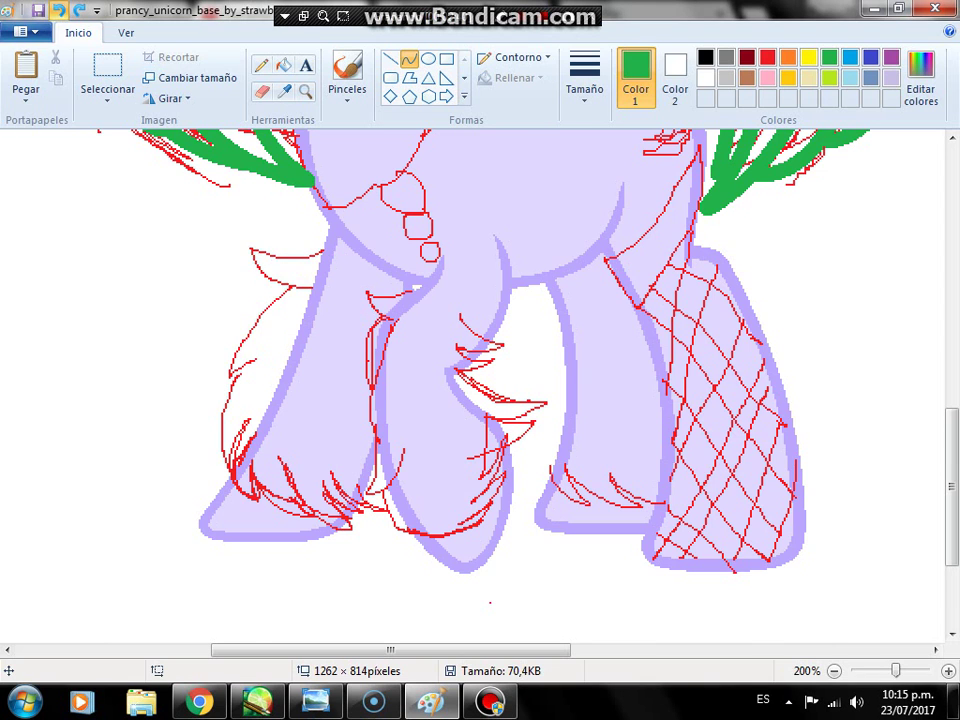
Step: Flood-fill the upper mane area inside the green outline with the sketch's red, covering the forehead, horn lines and eyelid lines
scroll(282, 214, up, 5)
click(284, 65)
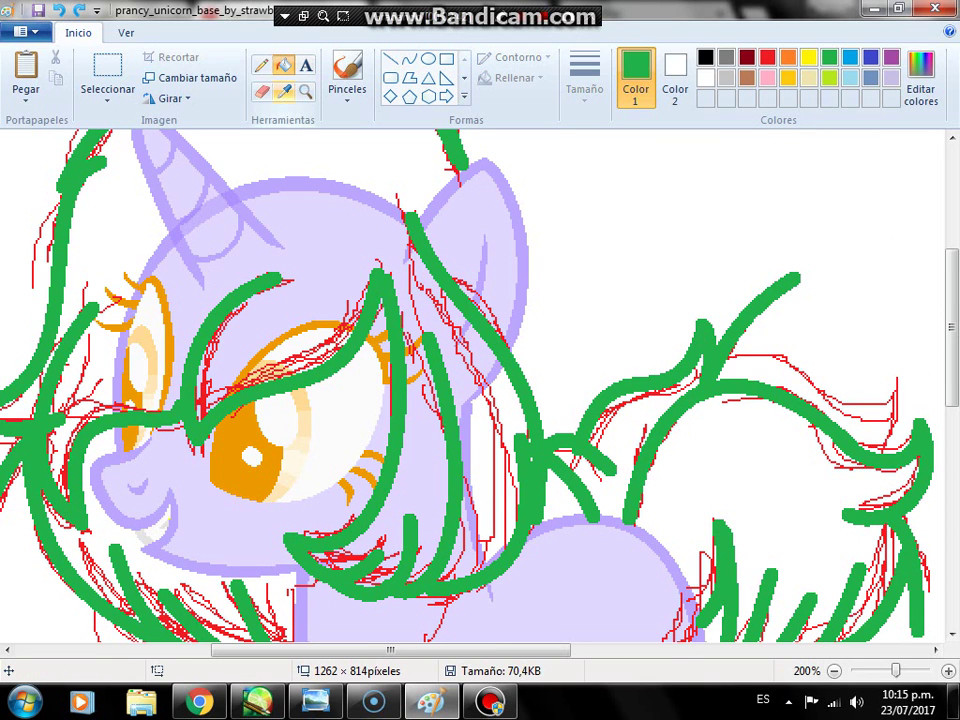
click(392, 202)
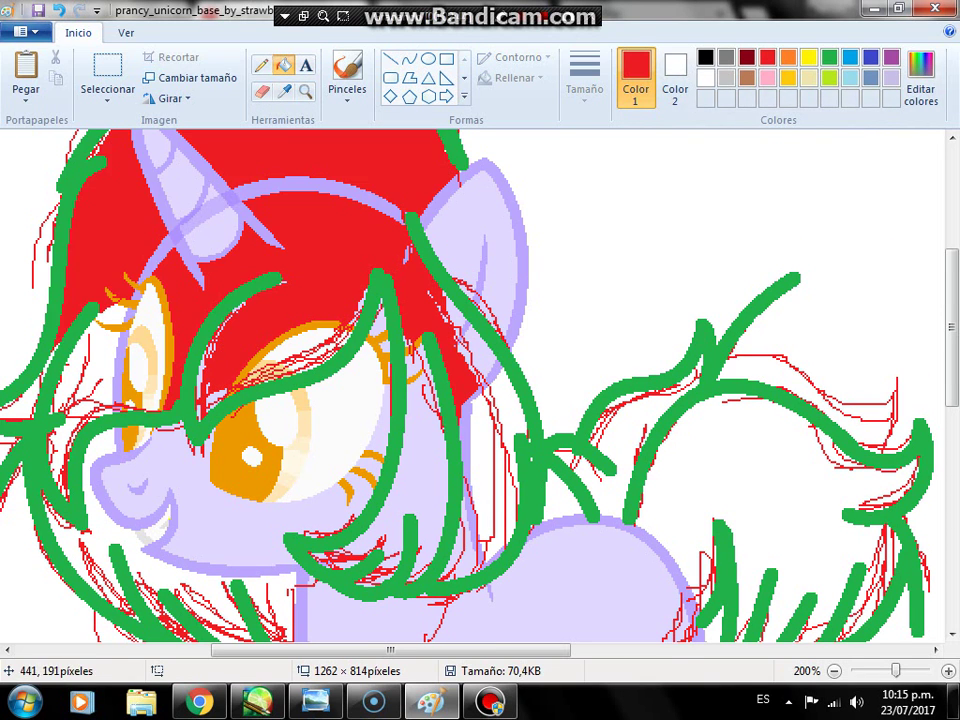
click(118, 352)
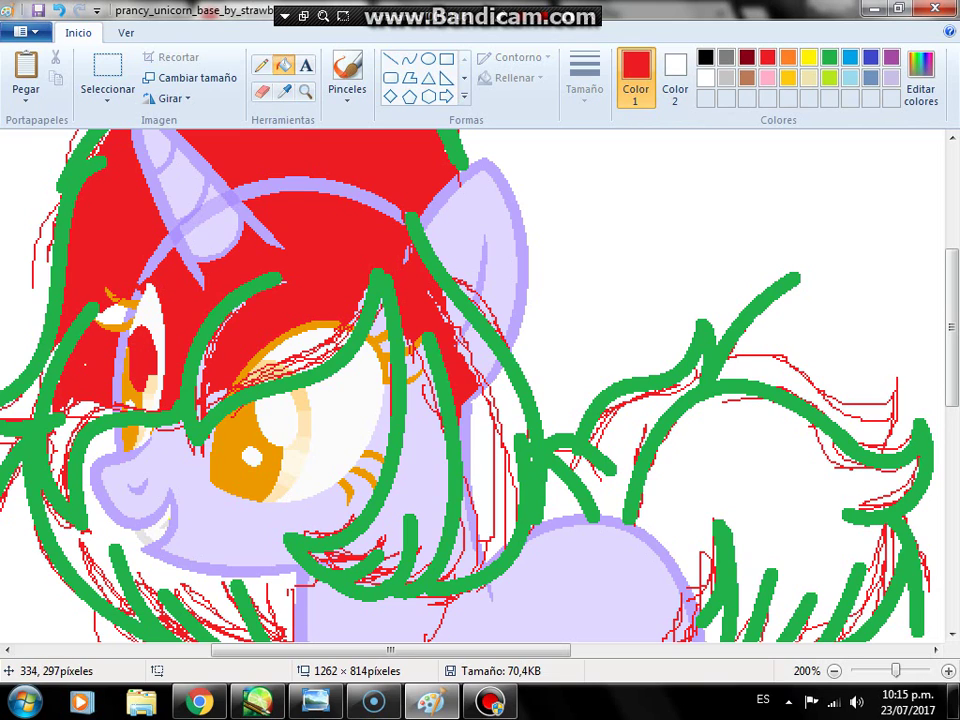
click(144, 165)
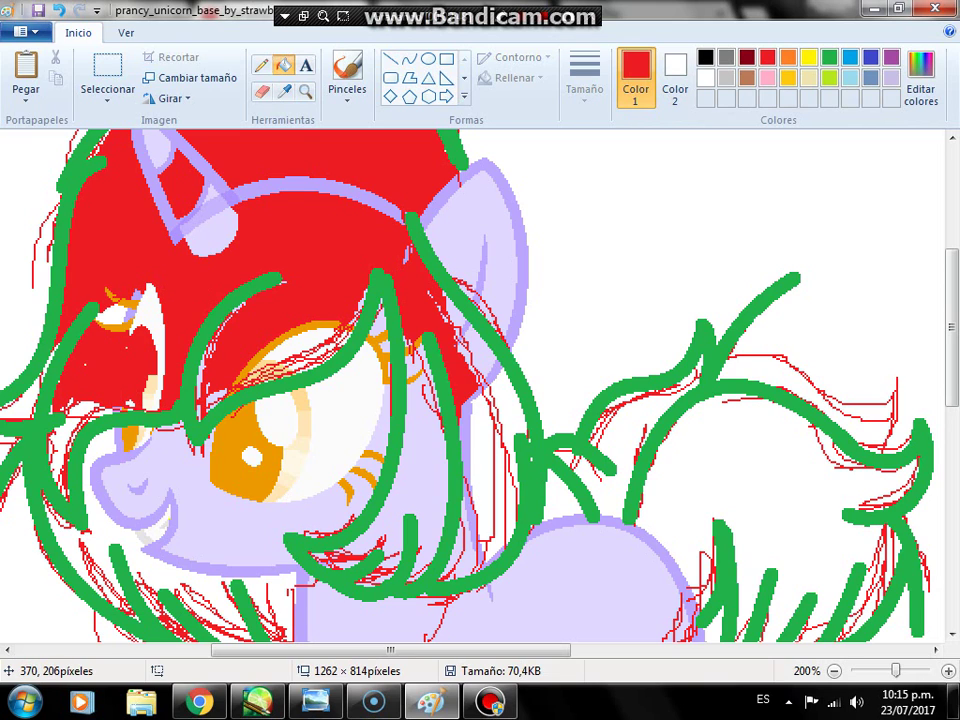
click(140, 140)
click(270, 192)
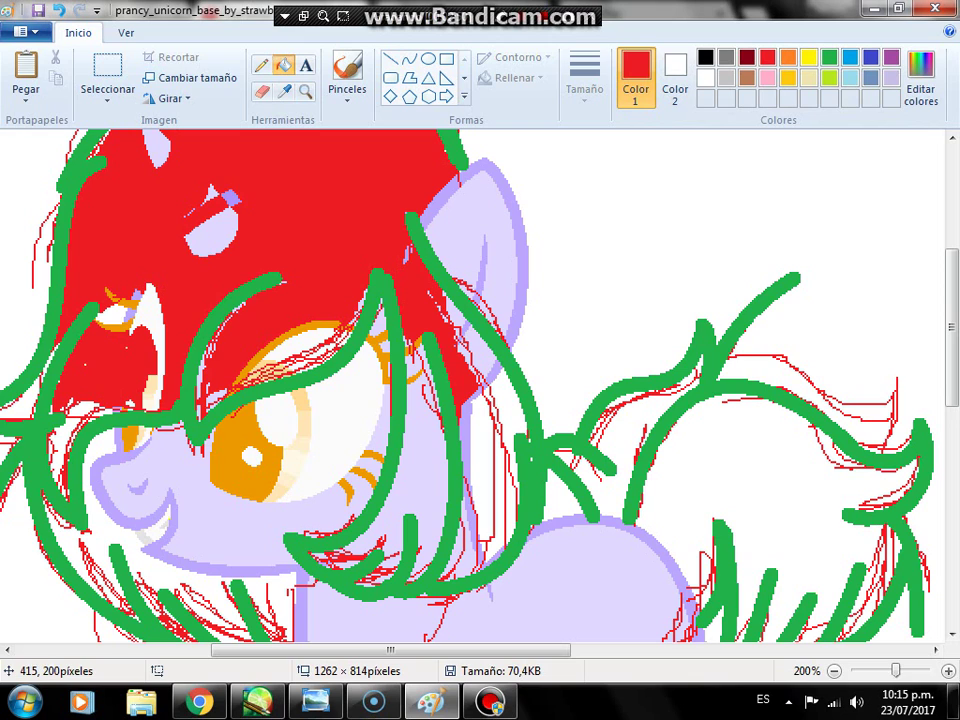
right_click(300, 340)
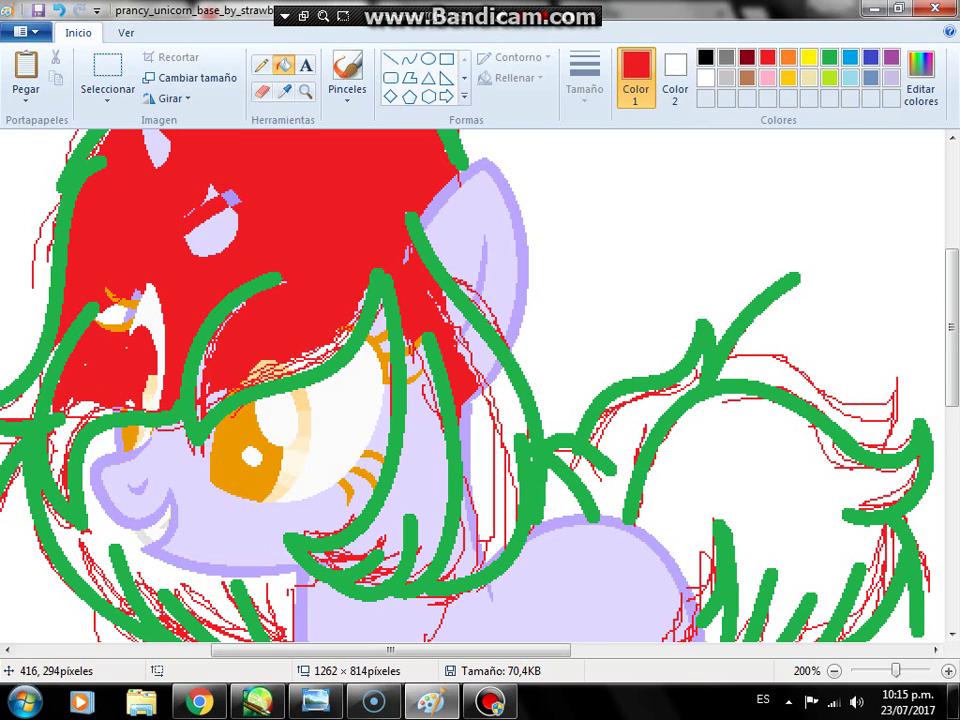
Step: Flood-fill the merged red upper mane area with white
key(ctrl+z)
key(ctrl+y)
key(ctrl+z)
key(ctrl+y)
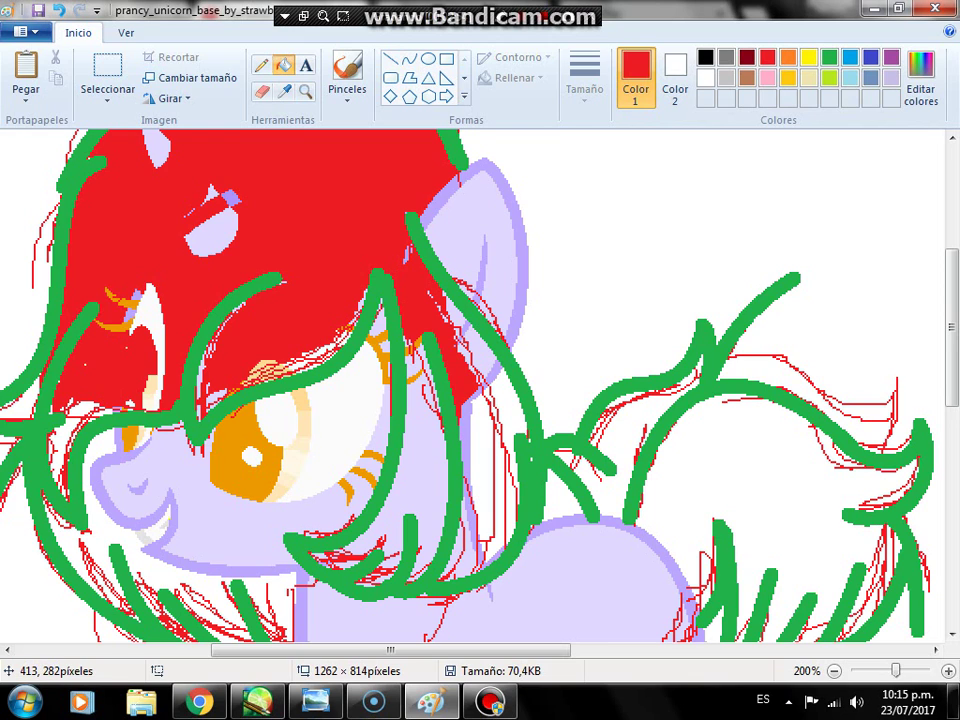
key(ctrl+z)
Step: Flood-fill the mane area beneath the chin with red and refill it with white to absorb the sketch lines
click(305, 90)
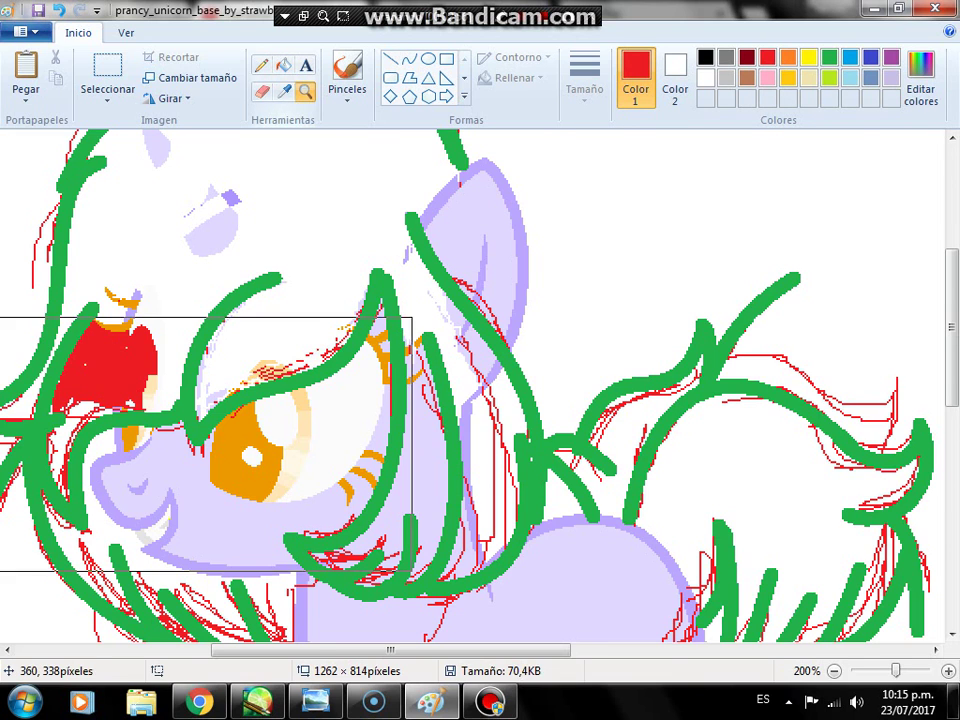
click(203, 437)
click(313, 433)
click(608, 460)
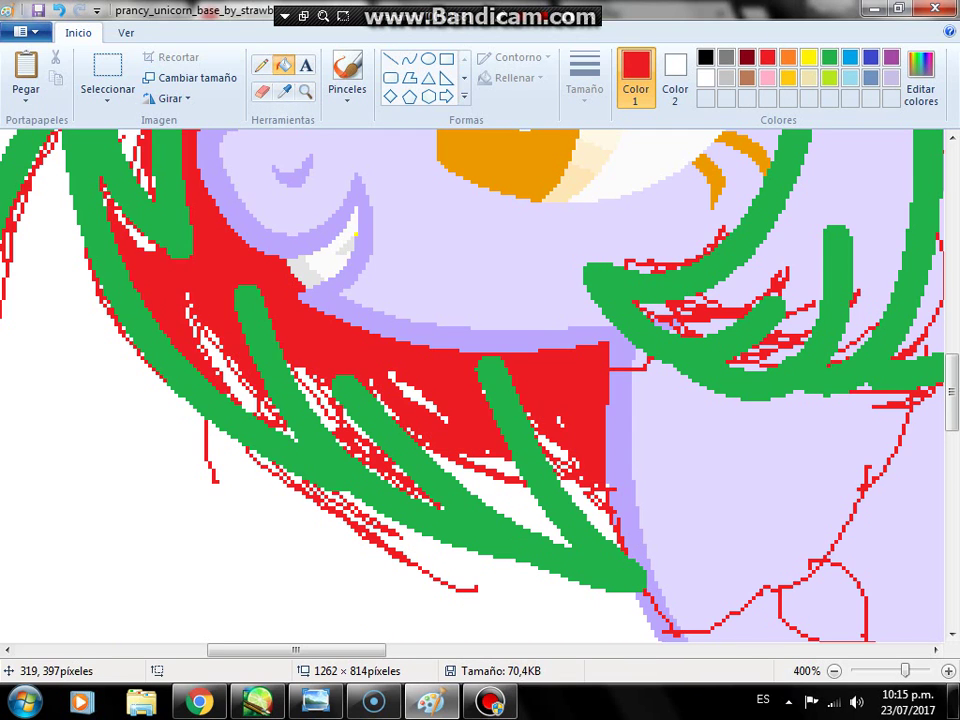
right_click(596, 500)
click(437, 505)
right_click(437, 505)
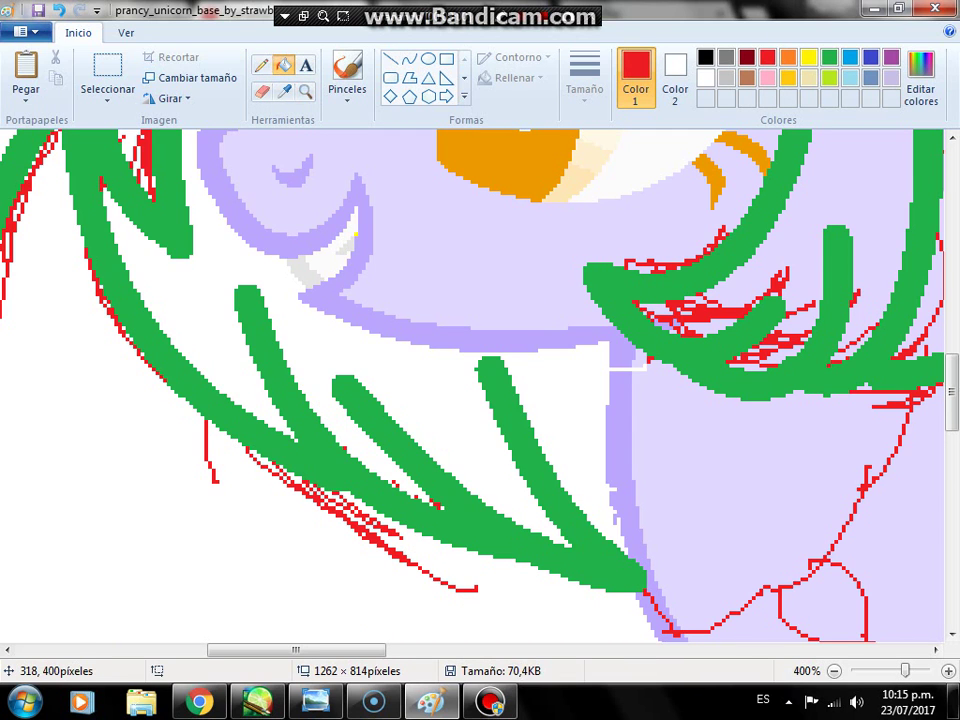
Step: Clear the leftover red sketch fragments between the green strands below the chin by filling them with white
click(437, 505)
right_click(437, 505)
click(437, 505)
right_click(437, 505)
click(296, 440)
right_click(296, 440)
Step: Refill the mane area in front of the far eye with white to clear its red patch
scroll(200, 300, up, 3)
right_click(132, 300)
click(132, 300)
right_click(132, 300)
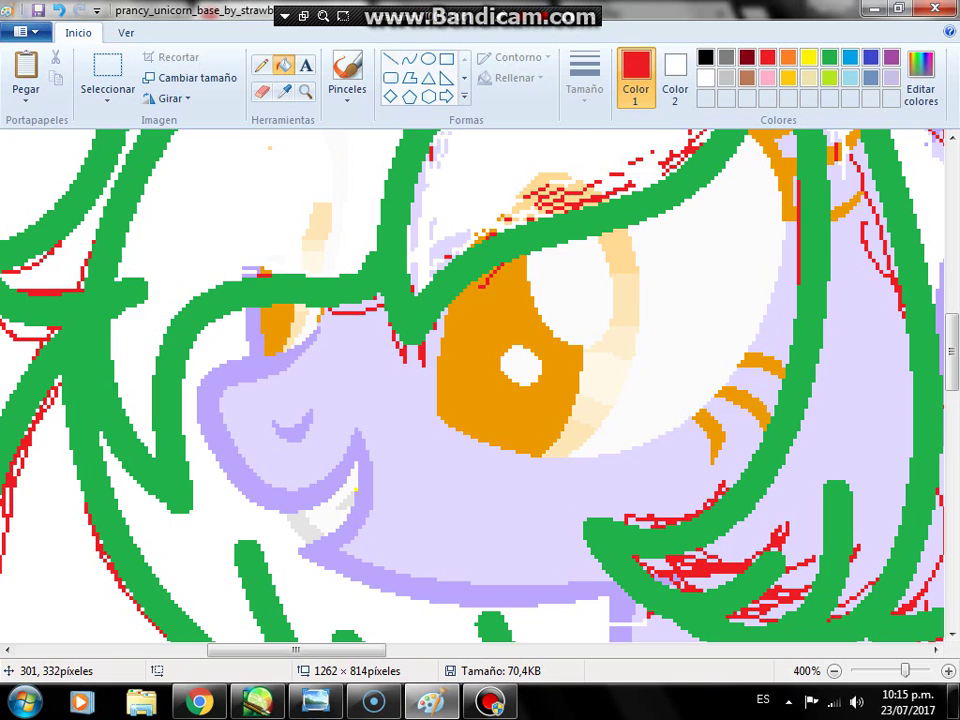
click(132, 300)
right_click(132, 300)
Step: Try to flood-fill the background around the pony with red
scroll(470, 385, left, 5)
click(250, 420)
scroll(470, 385, down, 3)
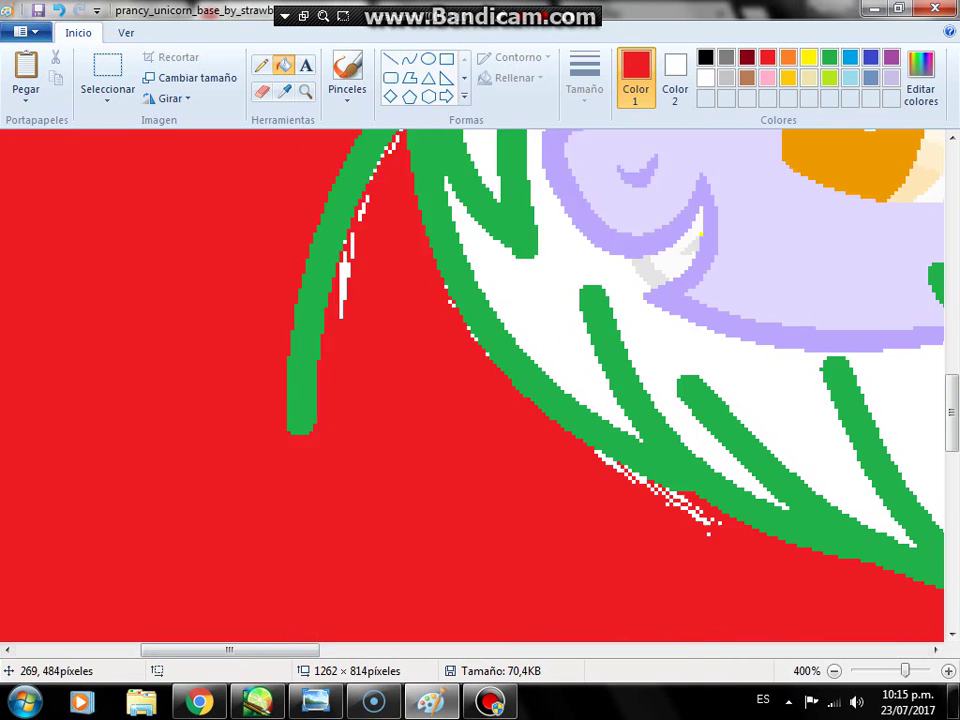
scroll(470, 385, down, 3)
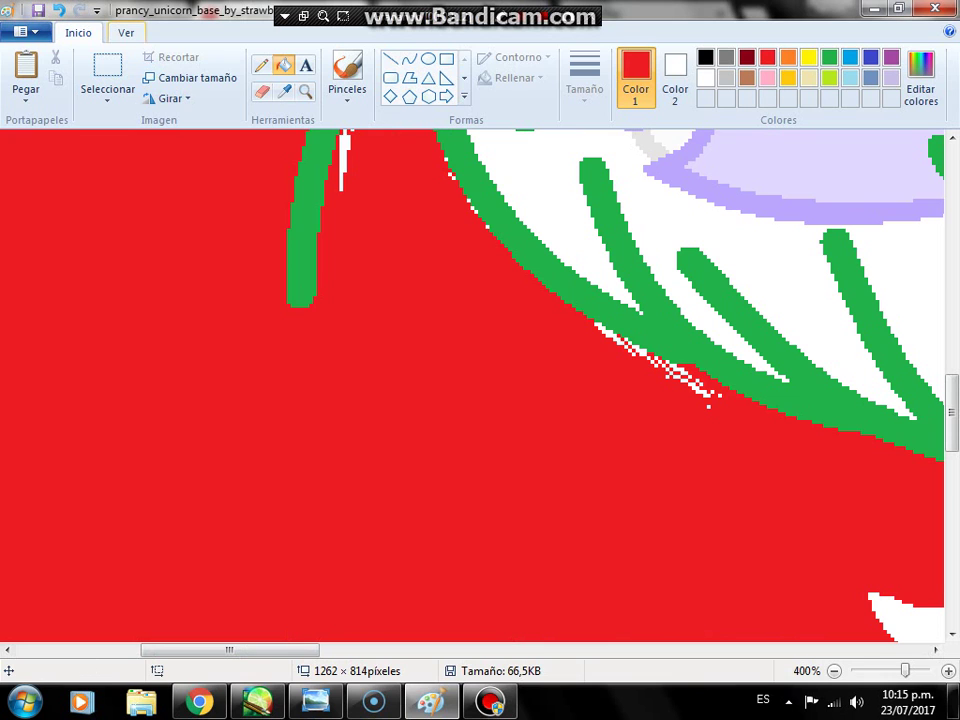
Step: Flood-fill the upper mane and the white area around the far eye with red
scroll(470, 385, up, 15)
click(560, 400)
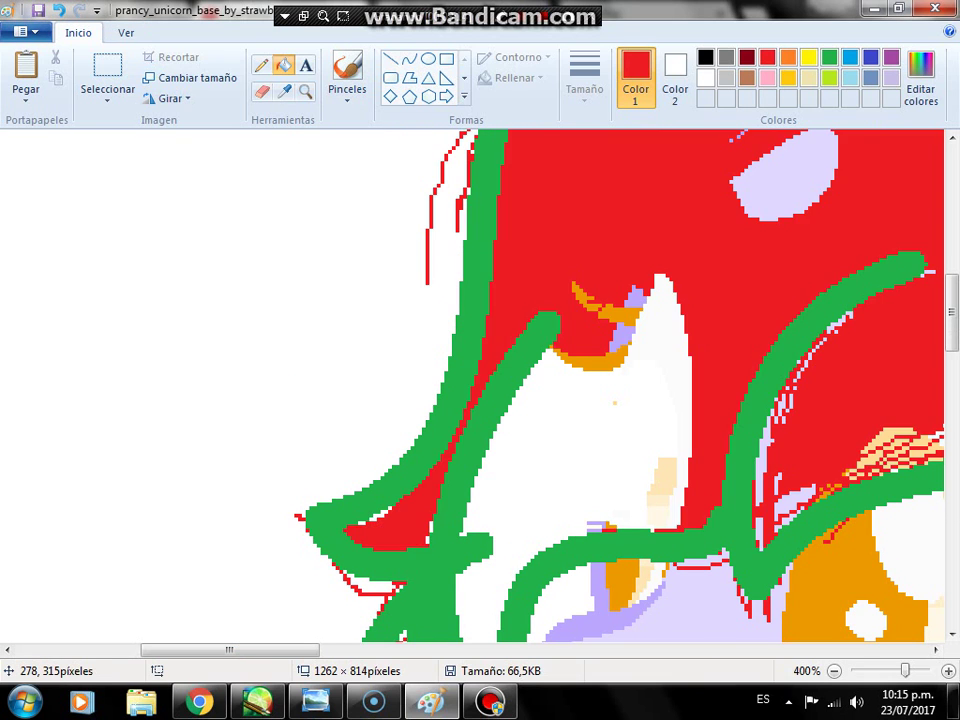
right_click(560, 400)
click(560, 400)
right_click(560, 400)
click(560, 400)
click(505, 330)
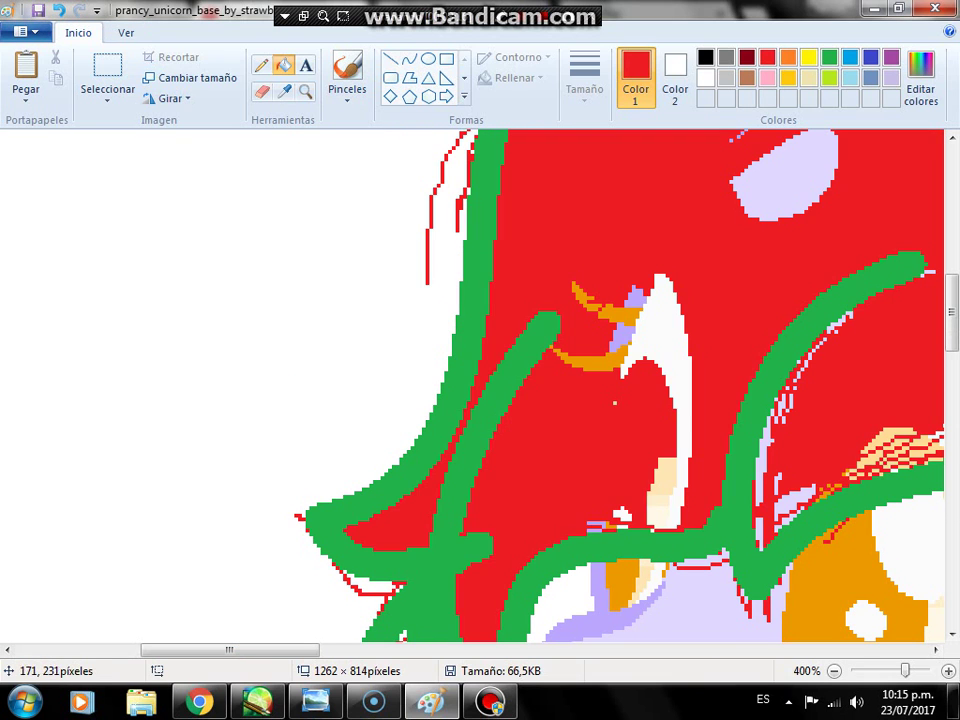
Step: Cover the far eye's remnants, its lashes and the horn remnant with red, and refill the whole merged area with white
click(660, 380)
click(602, 360)
click(605, 305)
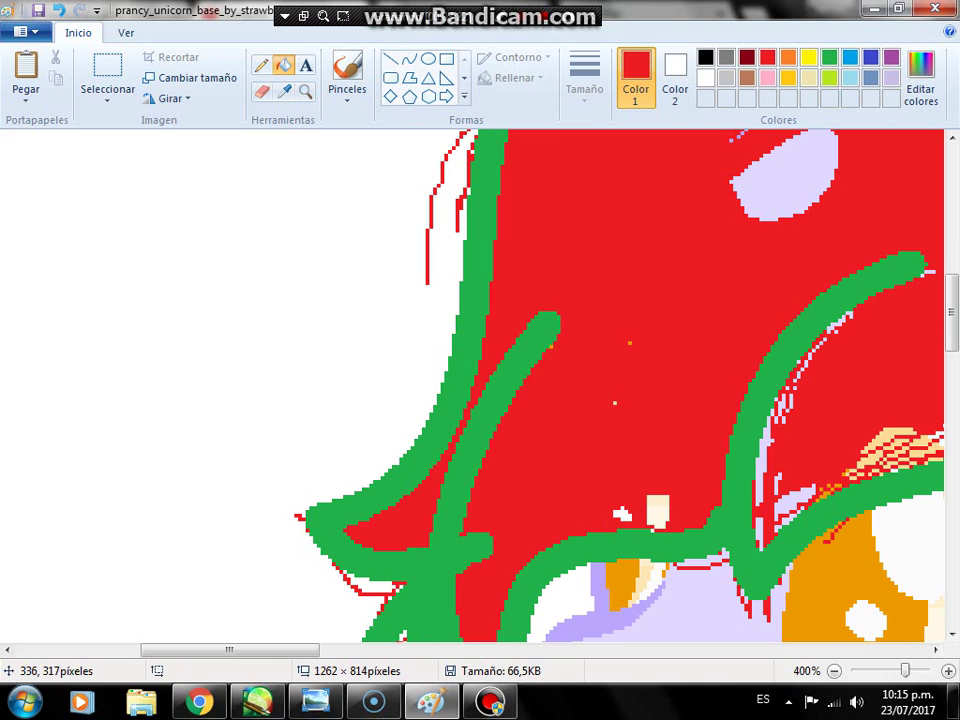
click(773, 145)
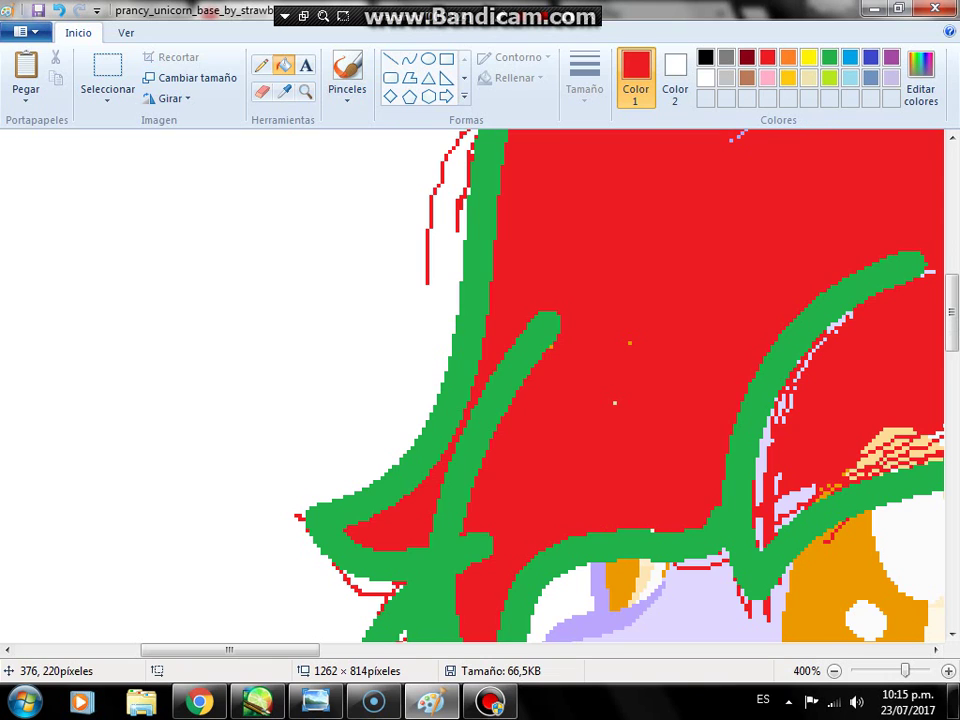
right_click(870, 407)
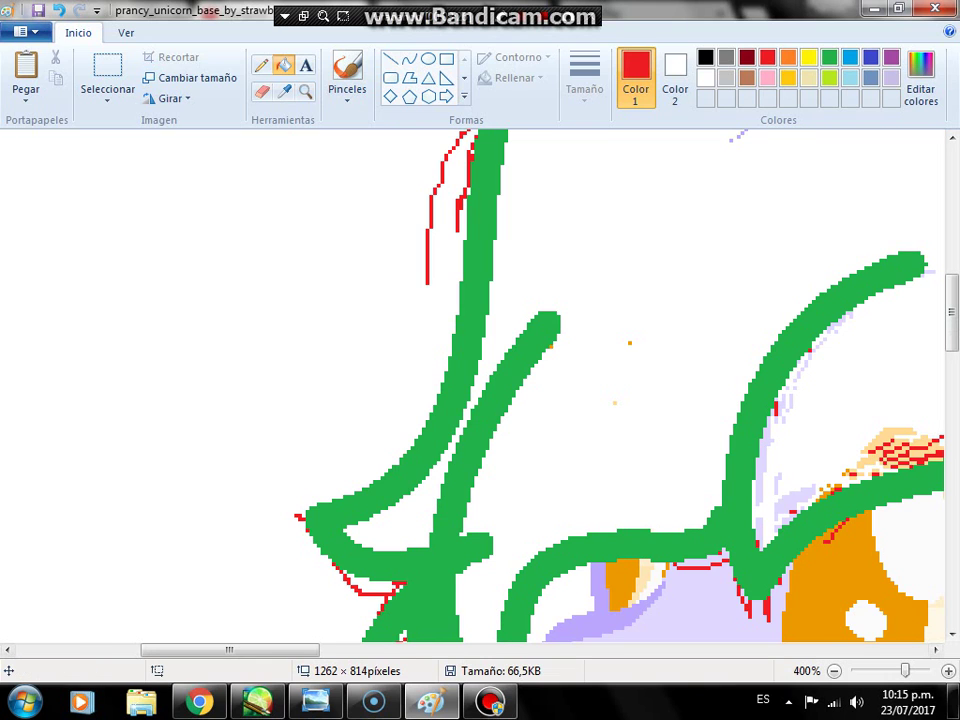
Step: Fill the mane area above the near eye with red, and refill it with the peach tone sampled from the eyelid remnants
scroll(480, 390, right, 5)
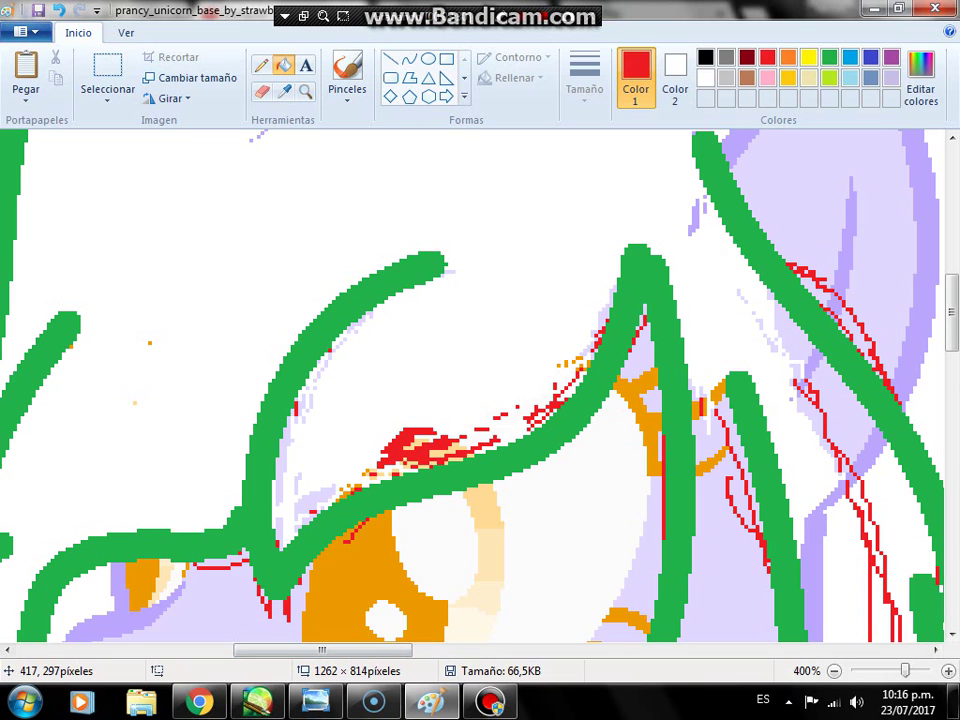
click(810, 442)
click(305, 90)
click(370, 382)
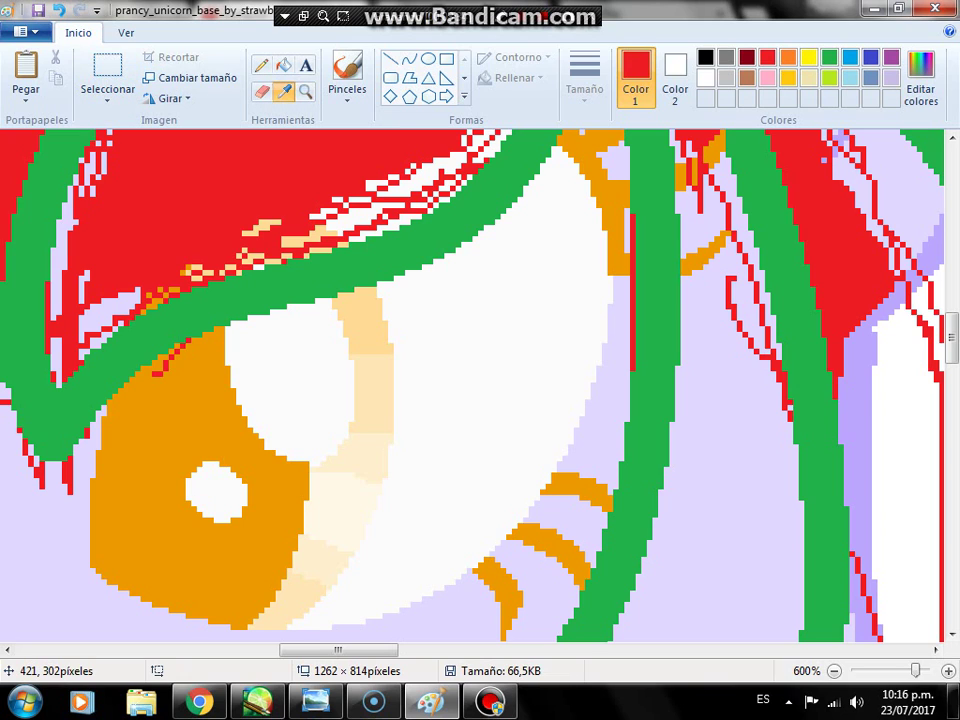
click(297, 240)
click(280, 190)
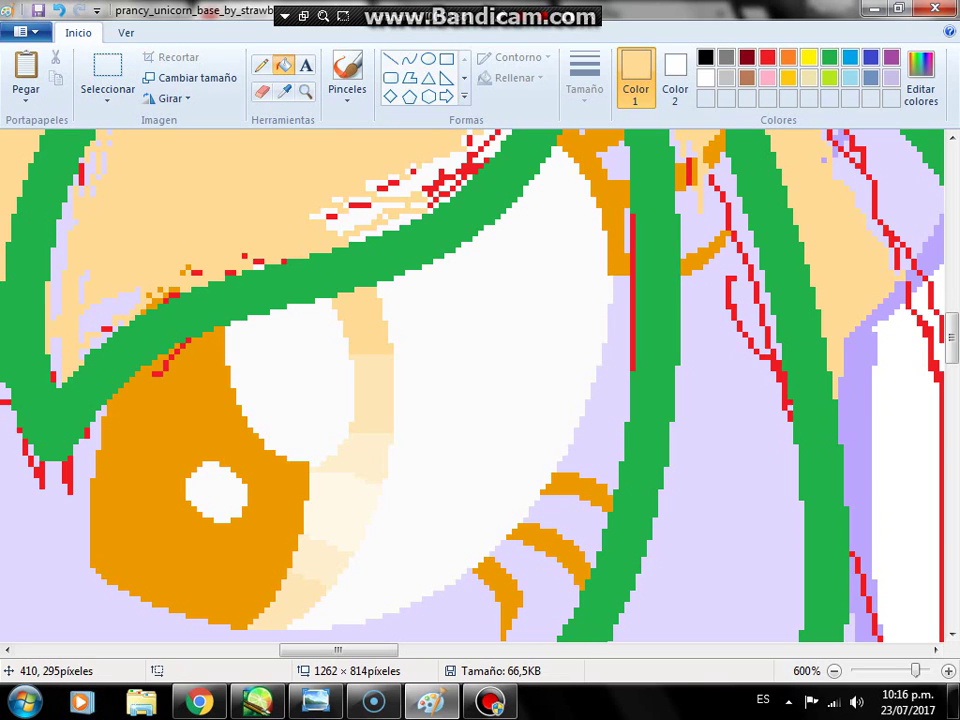
Step: Sample the face's lavender and flood-fill the mane area above the near eye with it to absorb the lavender remnants
click(30, 505)
scroll(36, 504, up, 5)
scroll(36, 504, down, 1)
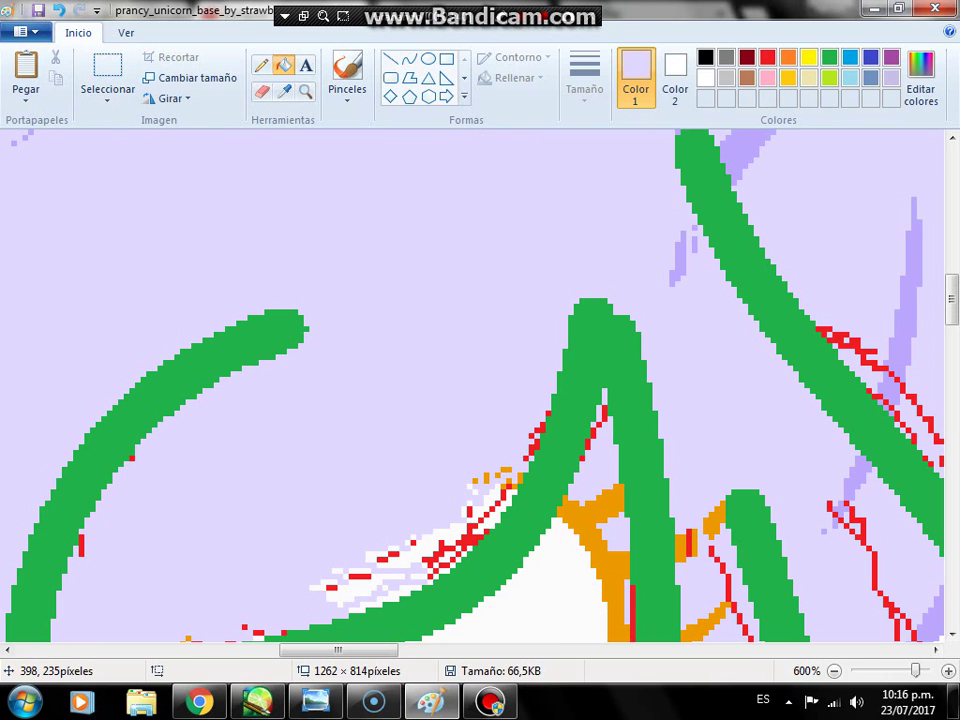
key(ctrl+z)
key(ctrl+y)
key(ctrl+z)
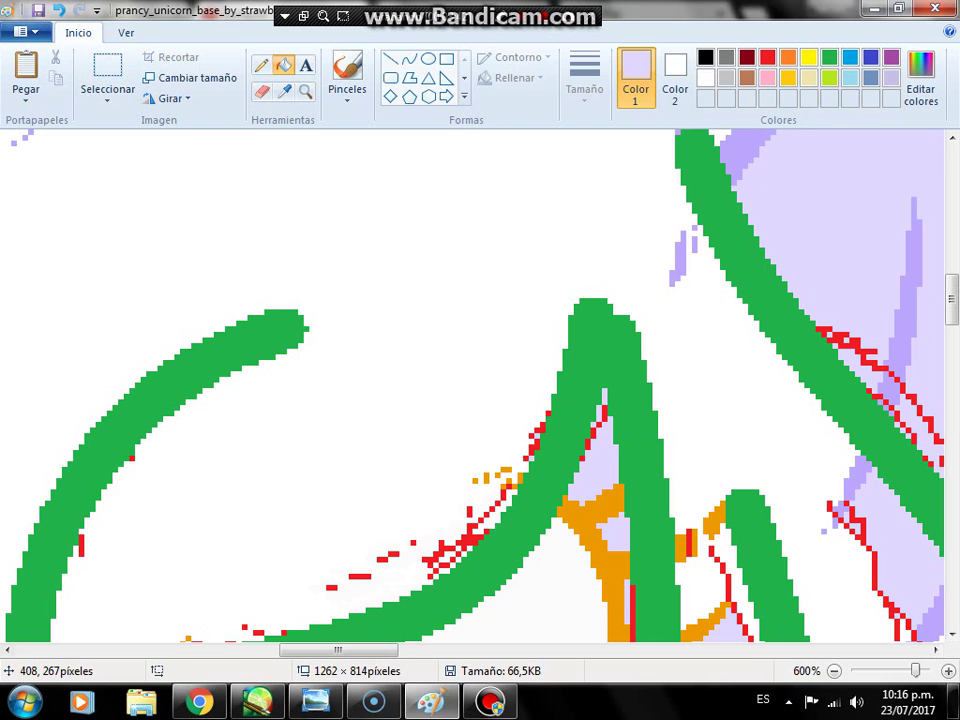
key(ctrl+y)
scroll(36, 504, down, 3)
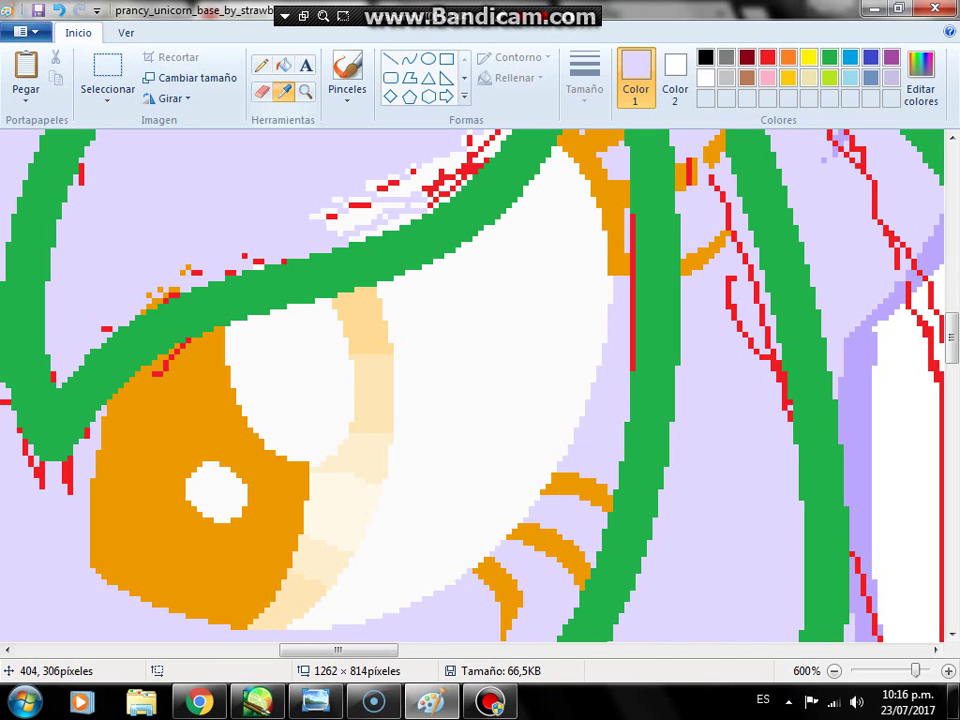
Step: Absorb the red sketch marks in the mane above the near eye with red fills, refilling the area with white
click(258, 262)
key(ctrl+z)
click(246, 222)
key(ctrl+z)
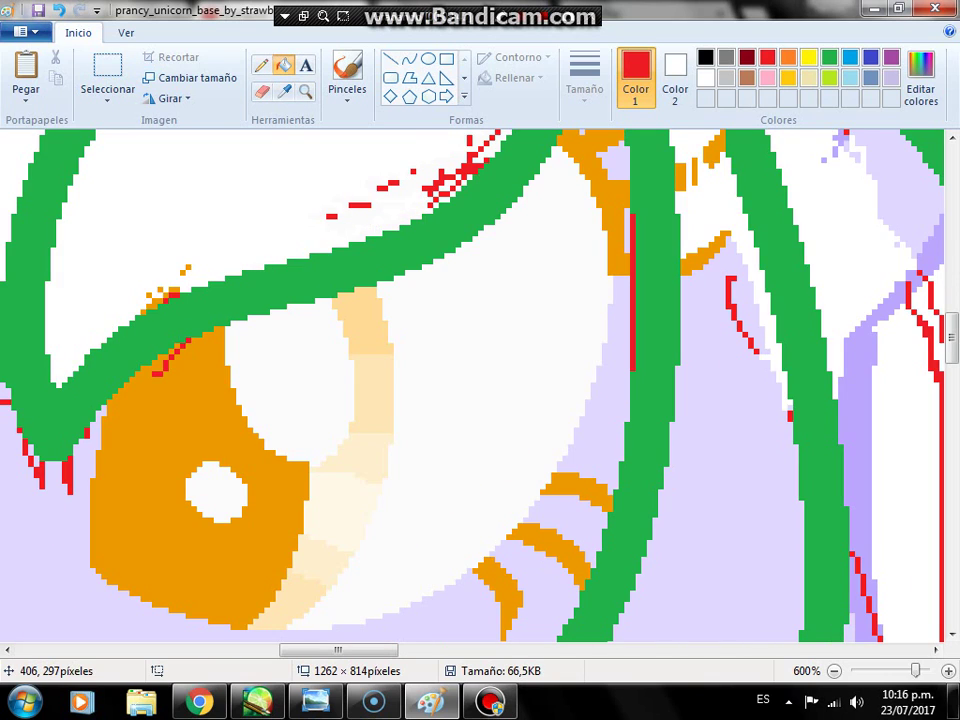
key(ctrl+y)
key(ctrl+z)
key(ctrl+y)
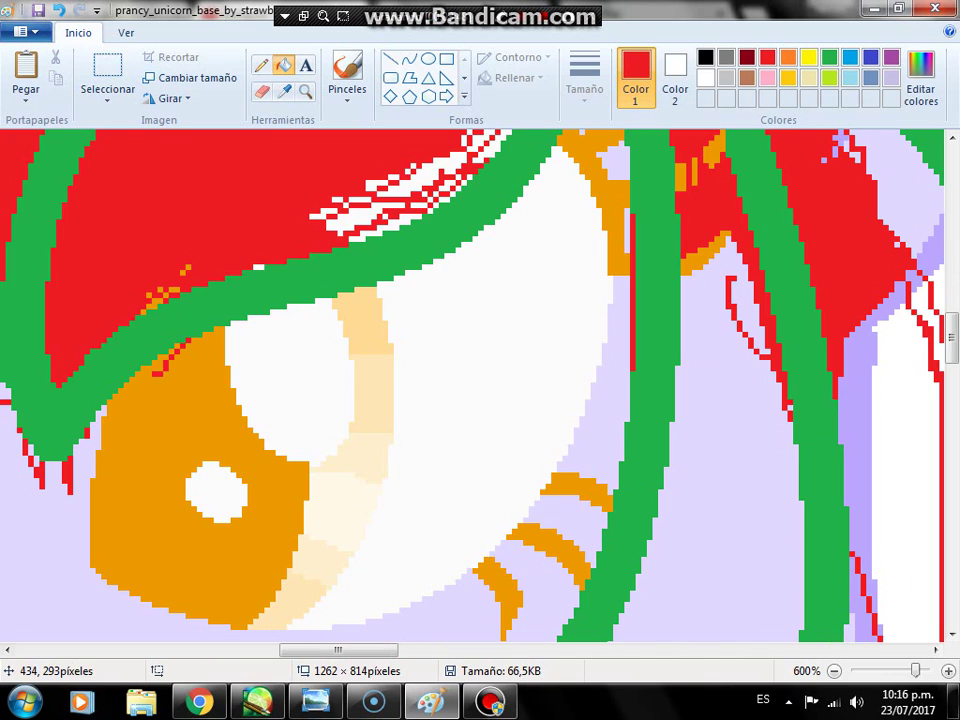
key(ctrl+z)
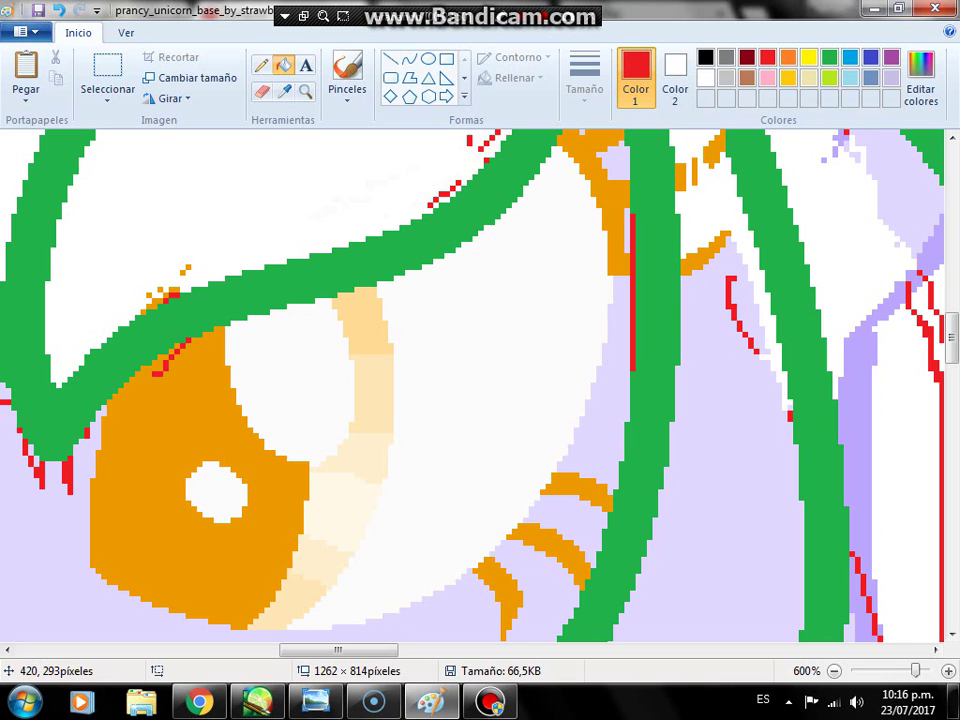
key(ctrl+y)
key(ctrl+z)
Step: Flood-fill the white mane area above the near eye with red
click(305, 90)
click(391, 160)
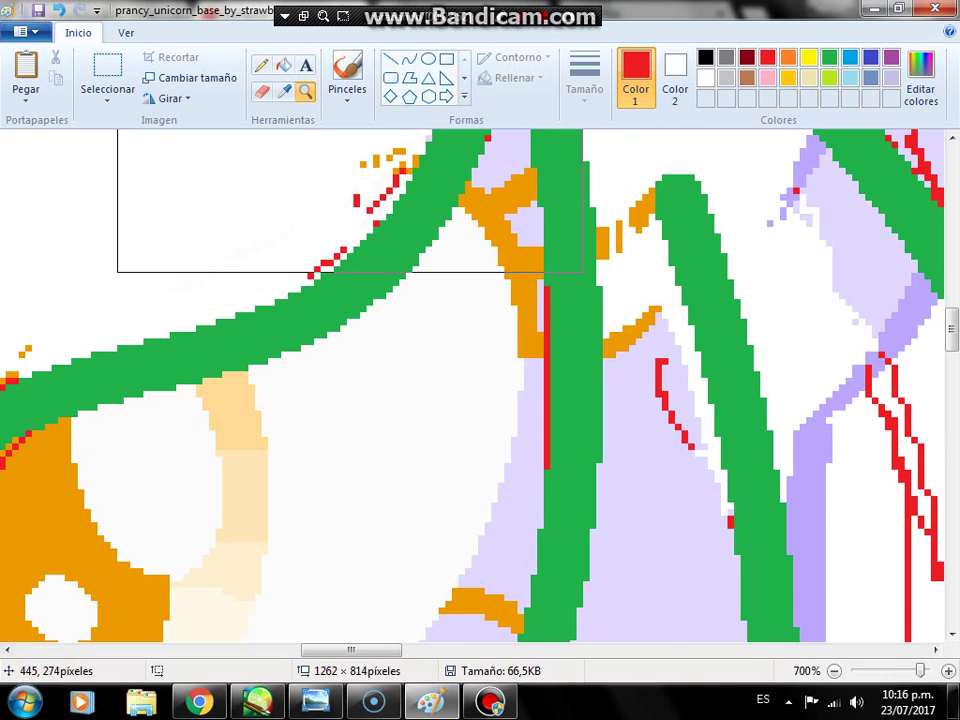
click(311, 130)
click(284, 65)
click(347, 171)
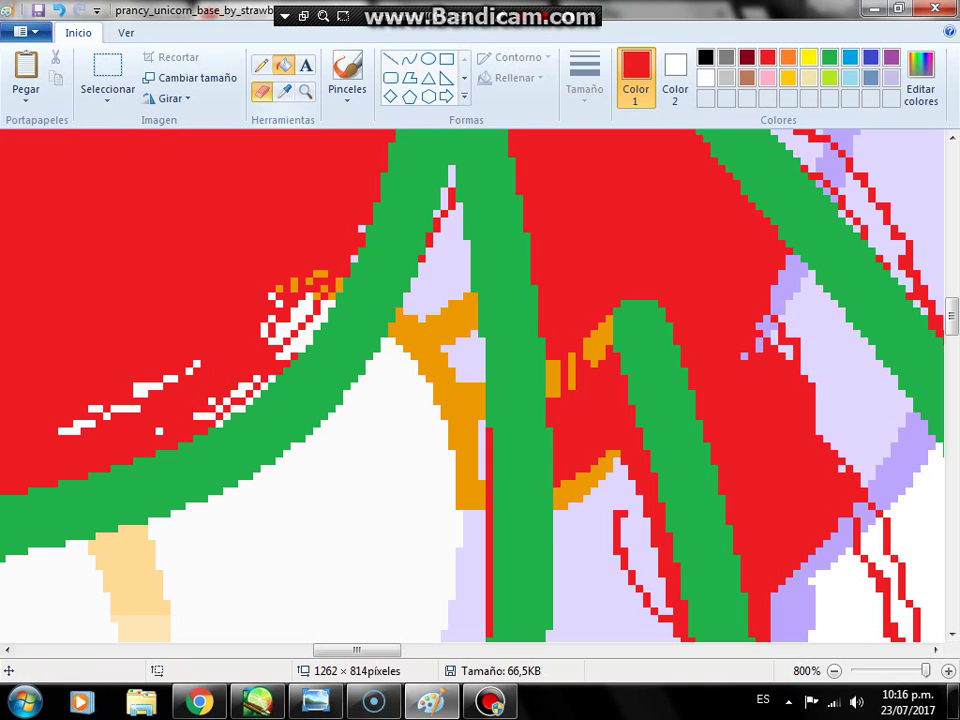
Step: Erase the lash remnants above the near eye's green outline and the purple remnants beside the mane's back outline
click(261, 91)
mouse_move(40, 440)
mouse_down()
mouse_move(148, 367)
mouse_move(193, 352)
mouse_move(155, 399)
mouse_move(222, 374)
mouse_move(305, 247)
mouse_move(230, 344)
mouse_move(312, 277)
mouse_move(312, 269)
mouse_move(215, 345)
mouse_up()
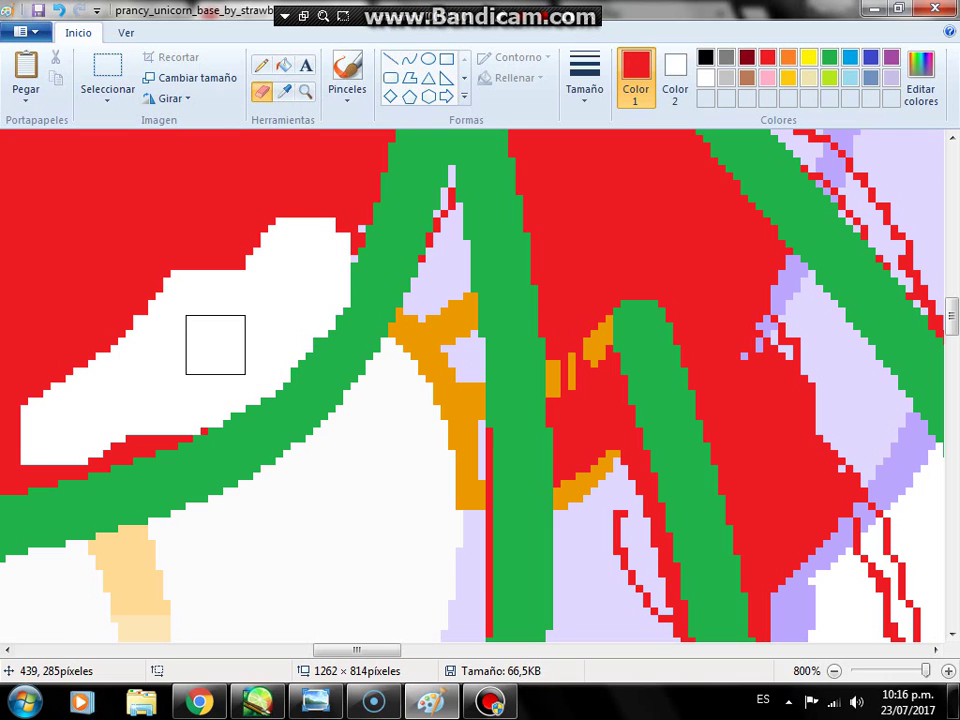
scroll(242, 321, up, 6)
scroll(493, 501, down, 4)
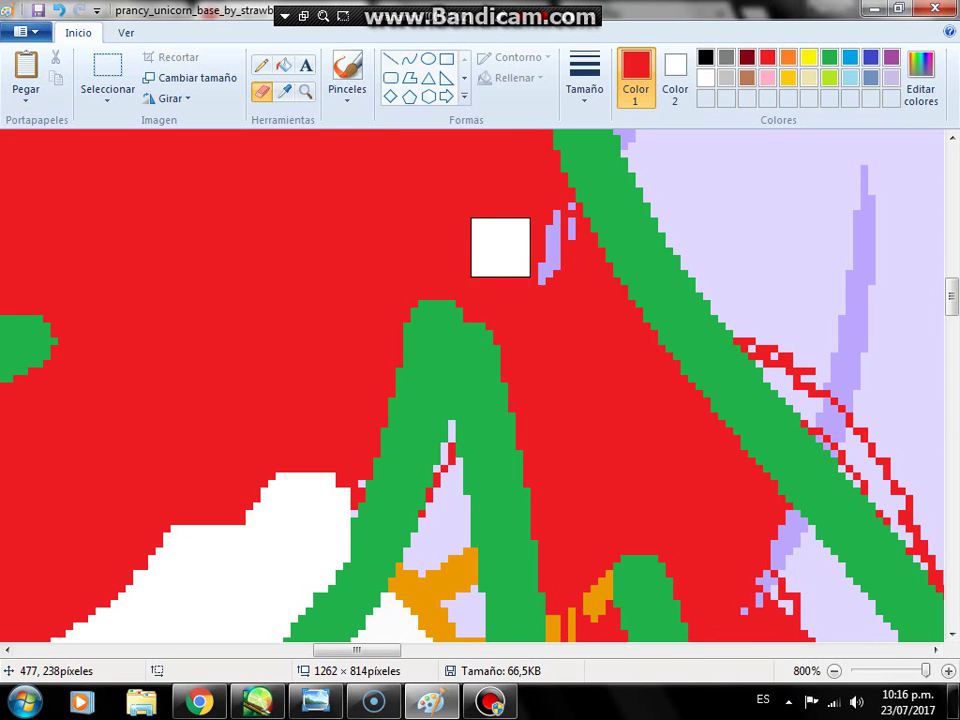
drag(500, 247, 595, 335)
Step: Flood-fill the lavender part of the lock behind the near eye, between its two long green strands, with red
key(ctrl+Page_Down)
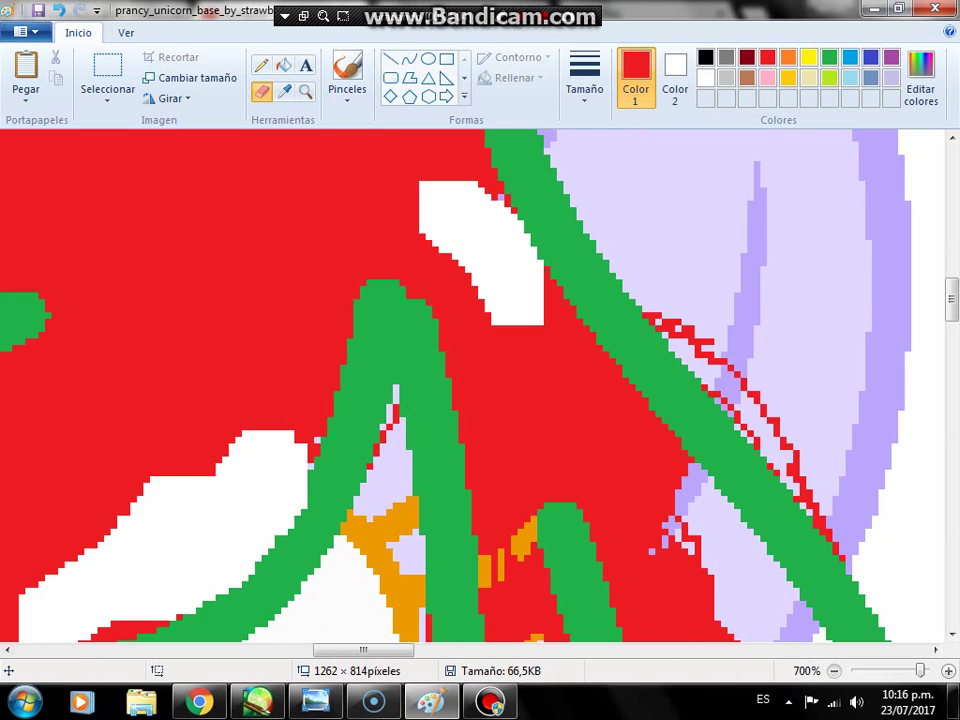
key(ctrl+Page_Down)
key(ctrl+Page_Down)
key(ctrl+Page_Down)
key(ctrl+Page_Down)
key(ctrl+Page_Down)
key(ctrl+Page_Down)
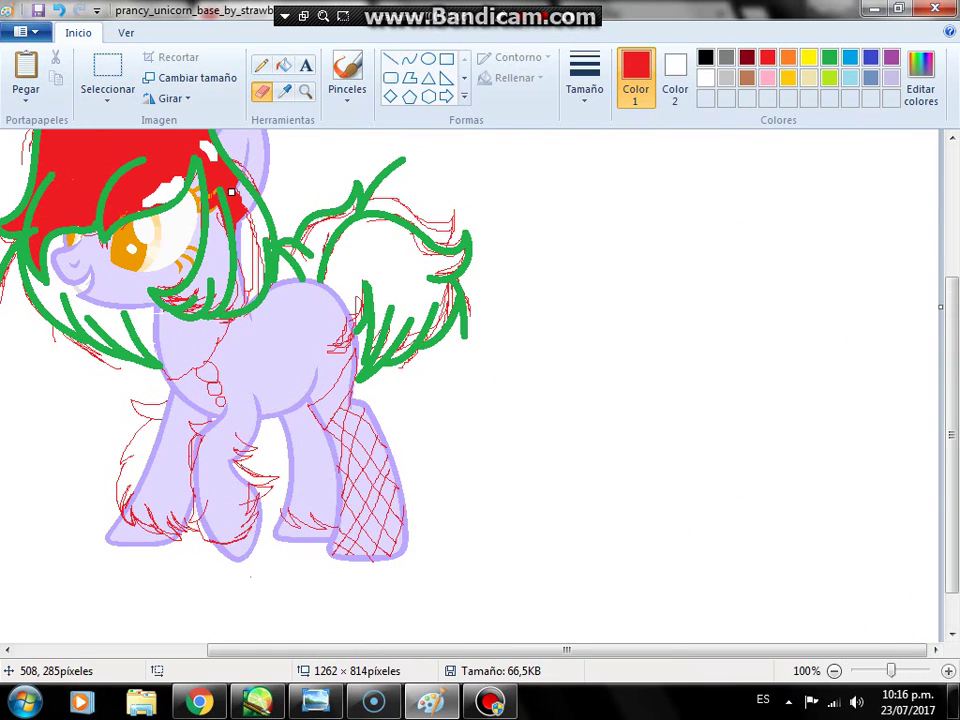
click(305, 91)
click(308, 268)
click(356, 350)
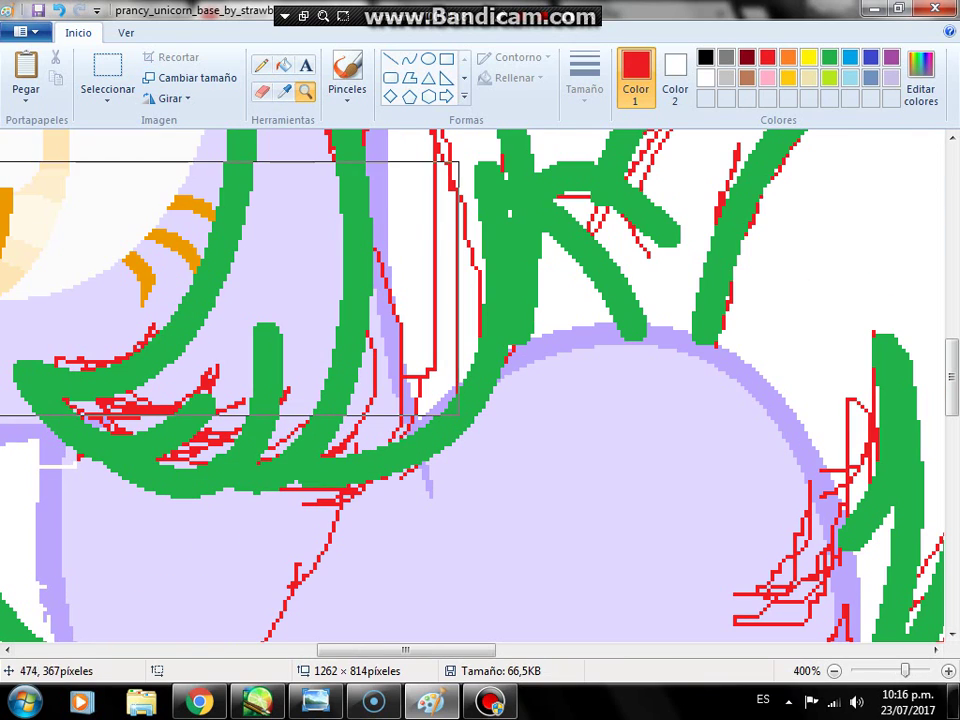
click(284, 65)
click(308, 234)
key(ctrl+z)
click(308, 234)
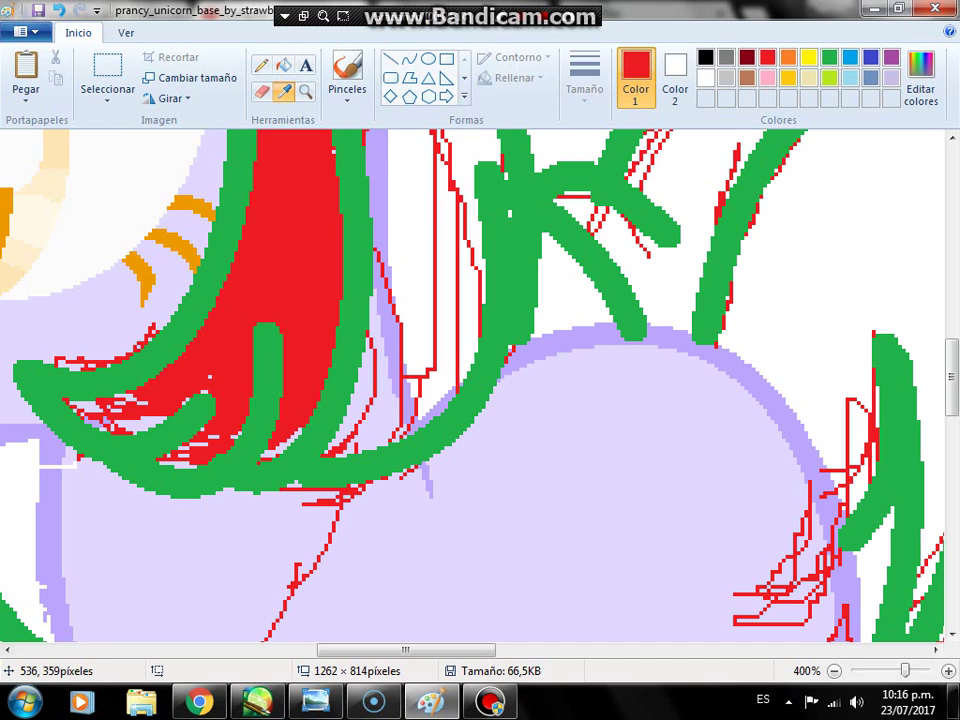
Step: Try to fill the red mane area with the purple sampled from the base's neck outline
click(372, 198)
click(308, 234)
scroll(340, 300, up, 6)
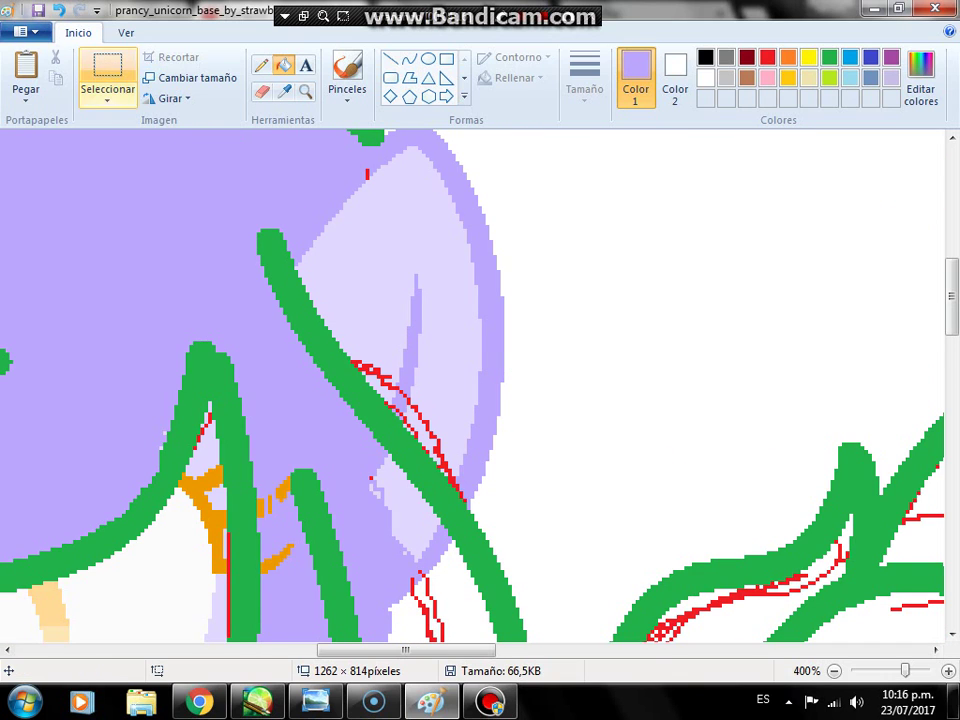
key(ctrl+z)
scroll(470, 385, down, 6)
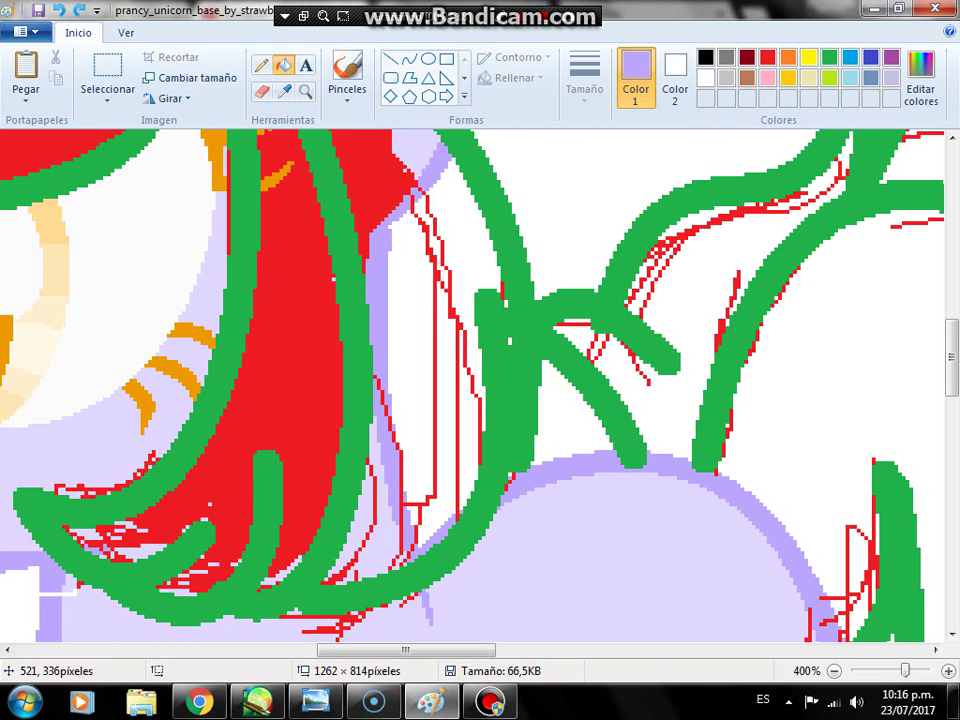
Step: Absorb the purple neck outline and sketch lines inside the rear mane with purple and red fills, refilling the area with white
click(455, 300)
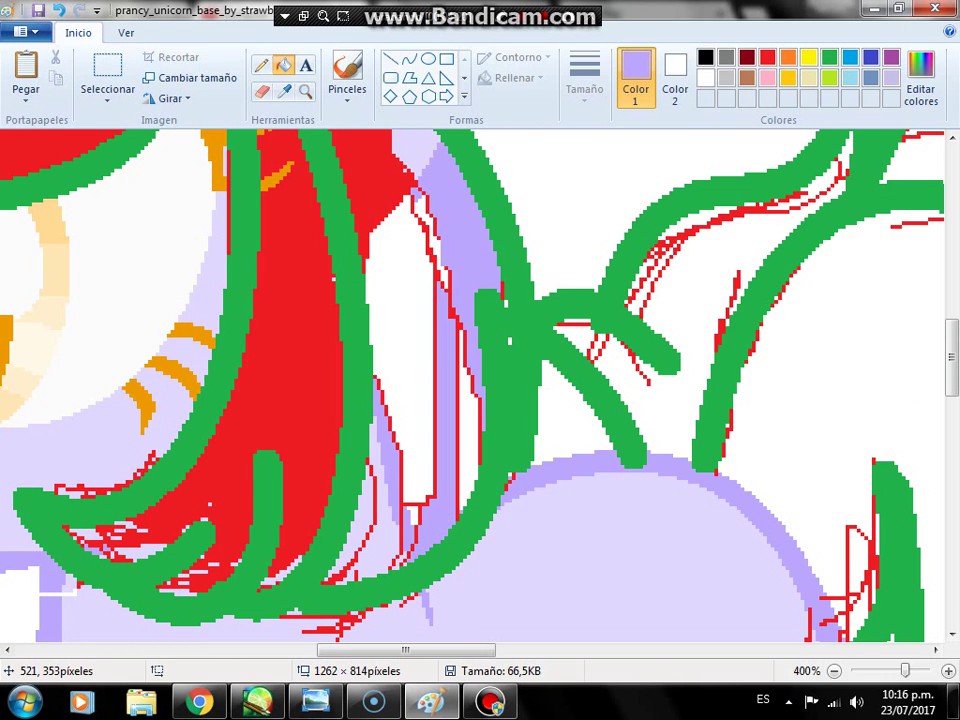
key(ctrl+z)
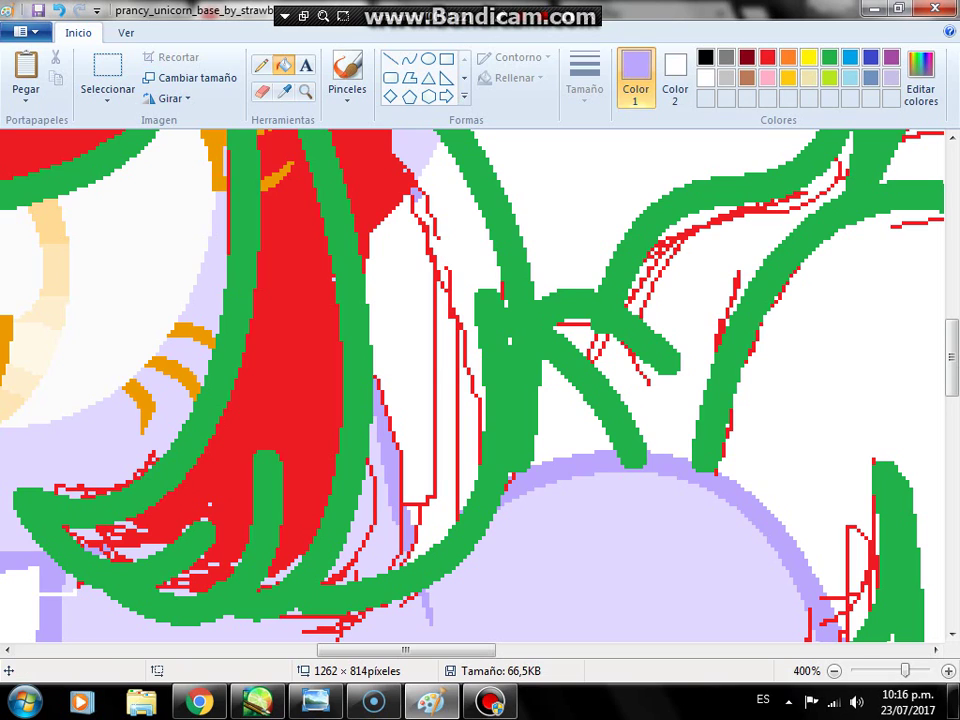
click(767, 57)
key(ctrl+z)
click(436, 300)
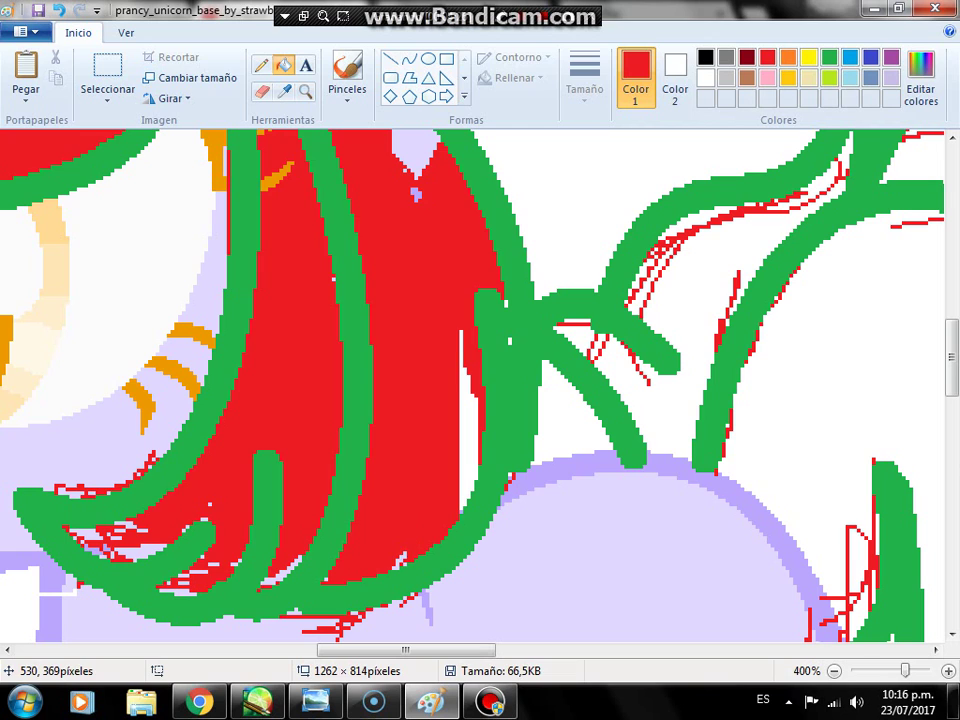
key(ctrl+z)
Step: Flood-fill the lavender ear patch inside the mane's back outline and the whole white mane with red
scroll(424, 240, up, 3)
click(390, 345)
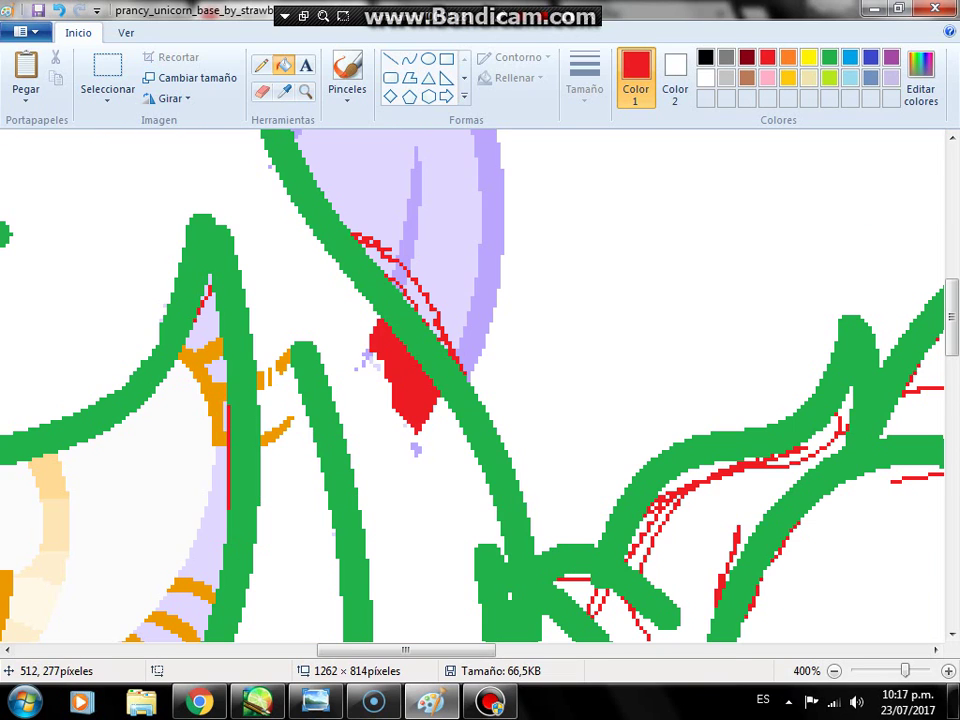
click(436, 450)
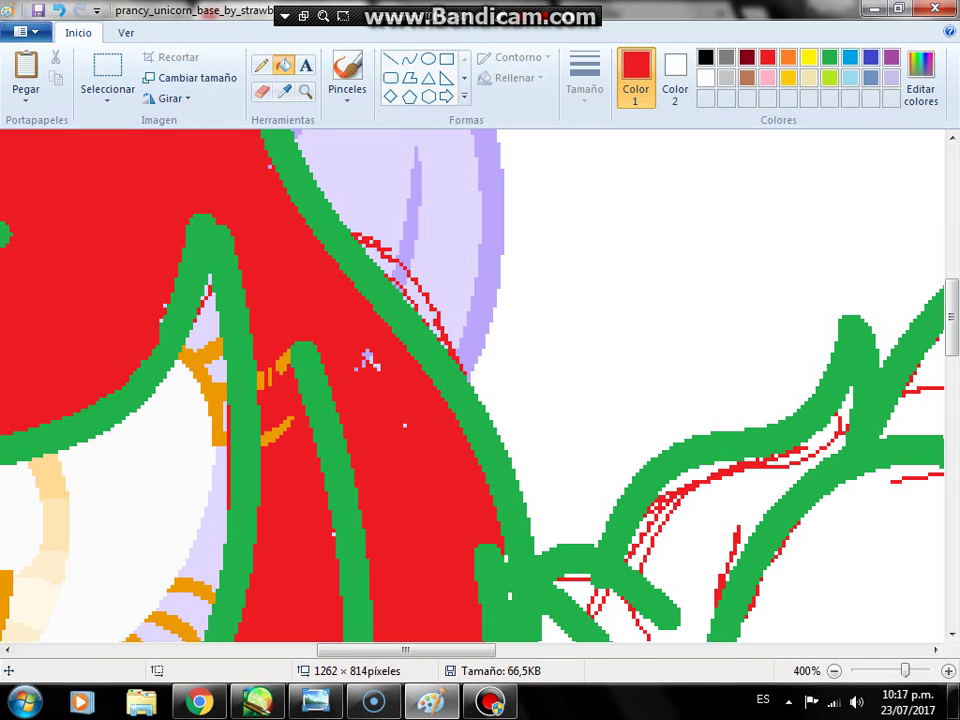
Step: Taper the ends of the inner green strands behind and below the near eye with red curves
click(409, 59)
mouse_move(268, 190)
mouse_down()
mouse_move(266, 440)
mouse_move(322, 416)
mouse_up()
scroll(368, 360, down, 5)
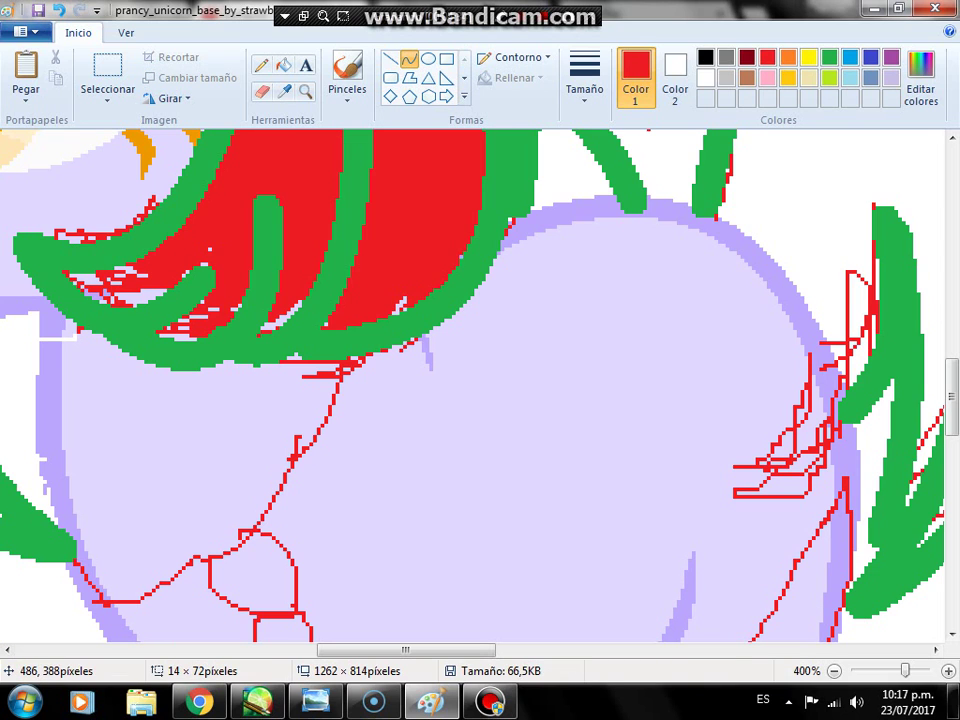
mouse_move(271, 172)
mouse_down()
mouse_move(268, 257)
mouse_move(207, 314)
mouse_up()
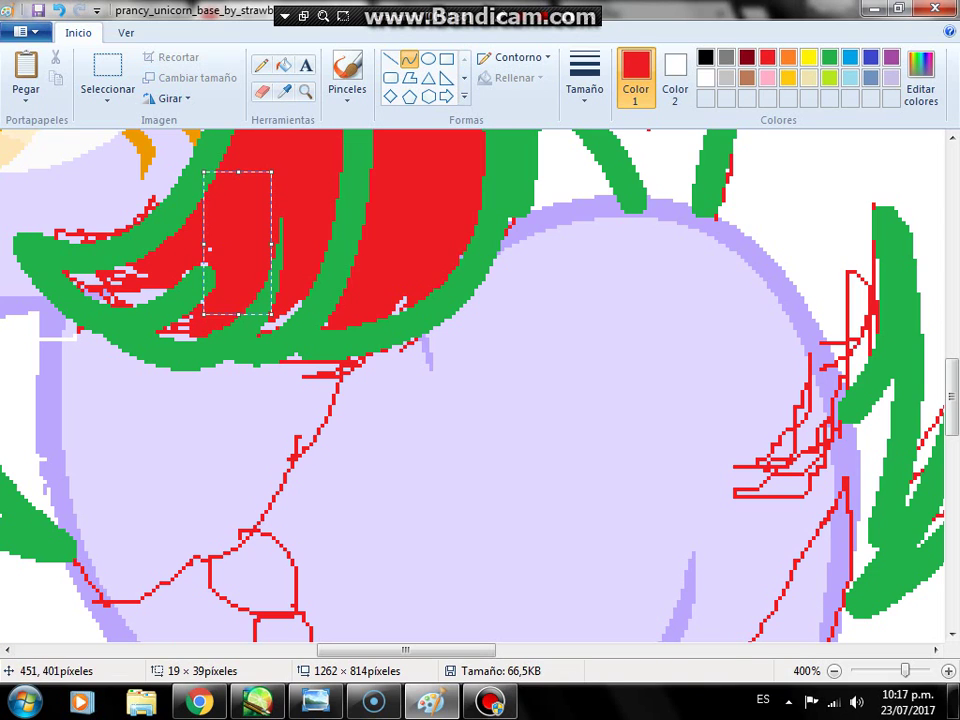
mouse_move(100, 234)
mouse_down()
mouse_move(224, 190)
mouse_move(180, 222)
mouse_up()
Step: Trim the green stub and taper the strands in the front mane and above the near eye with red curves
scroll(392, 593, up, 5)
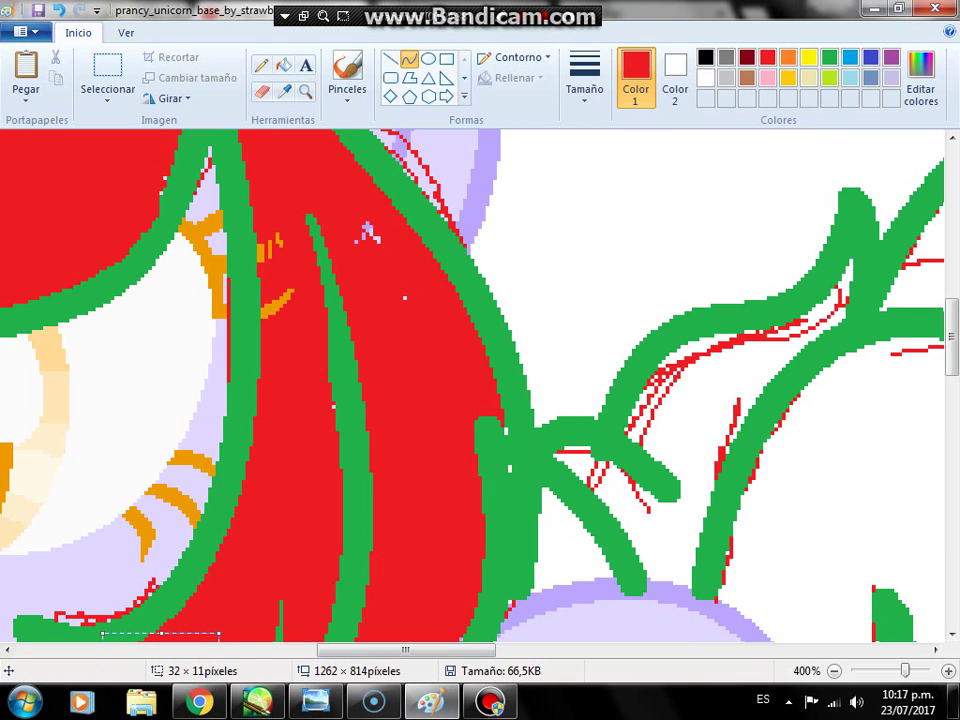
drag(405, 649, 264, 649)
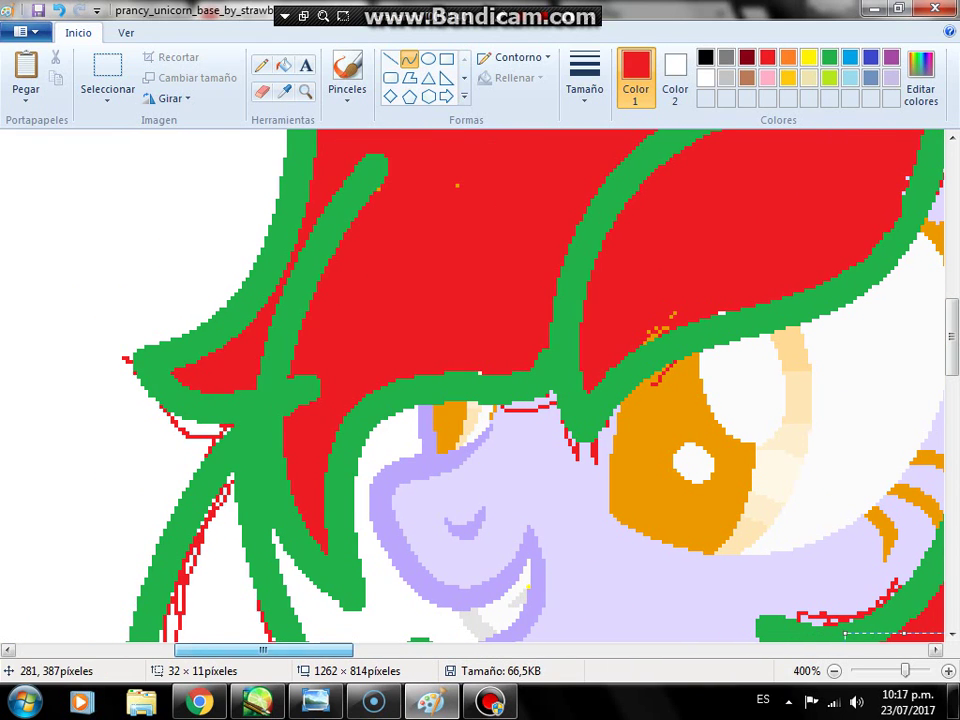
drag(292, 430, 283, 360)
scroll(540, 390, up, 3)
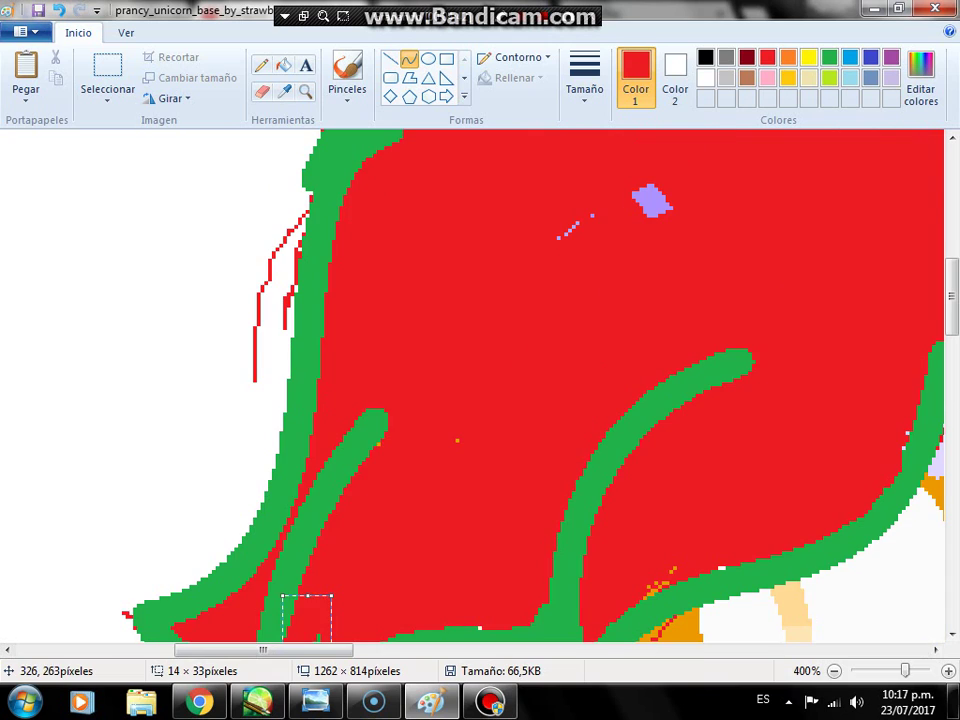
drag(272, 642, 300, 554)
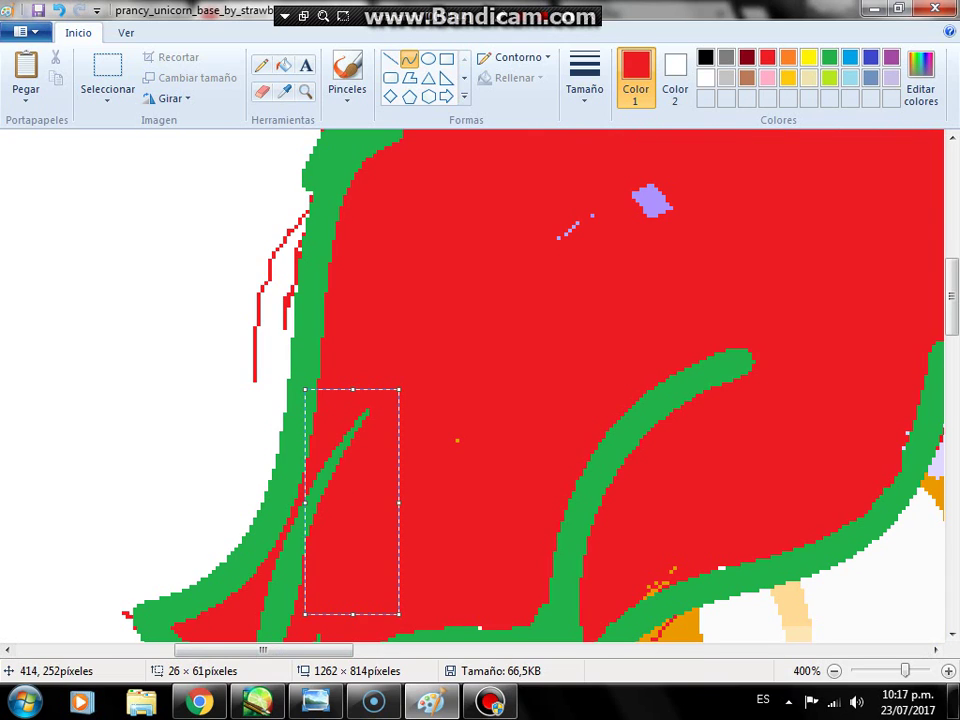
drag(756, 370, 652, 482)
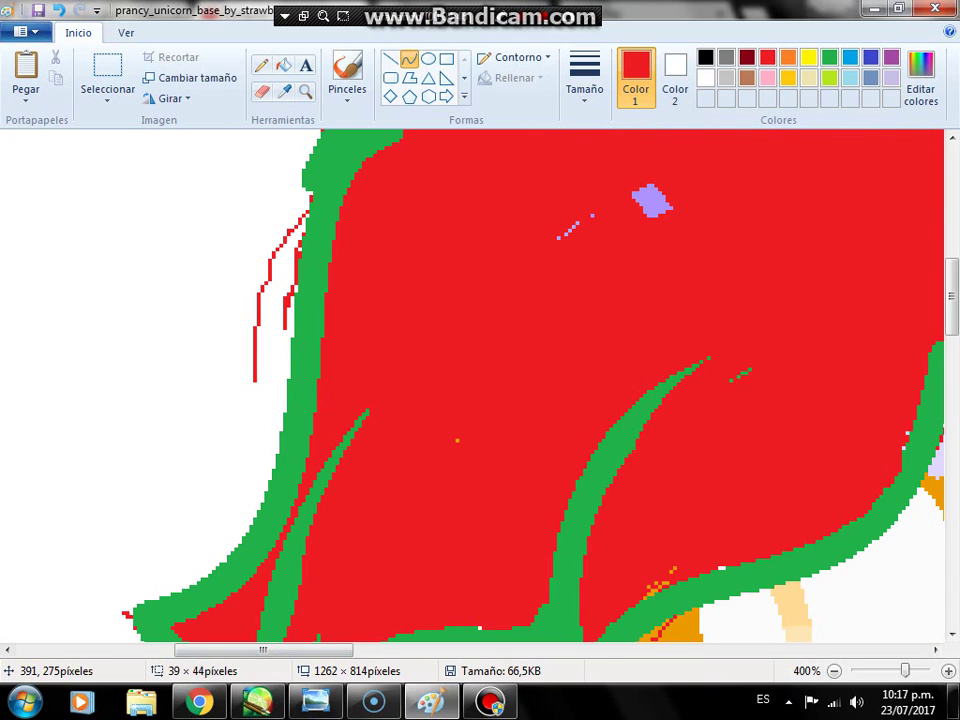
Step: Thin the loose green tuft at the top of the mane and the inner end of the adjoining spike with red curves
scroll(320, 240, up, 5)
scroll(480, 390, up, 2)
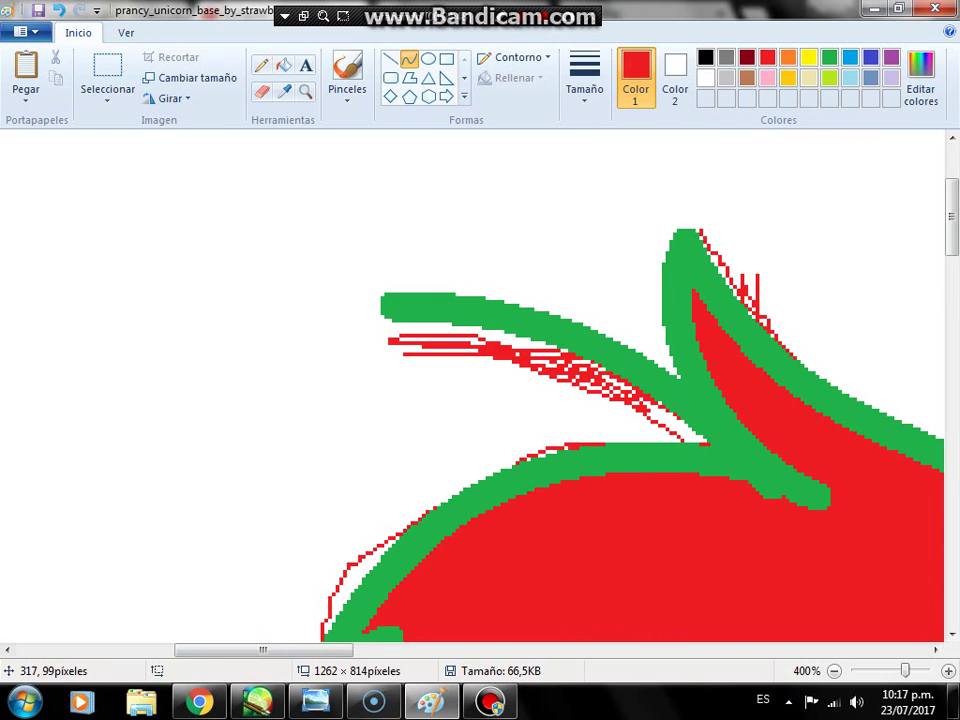
drag(370, 298, 574, 374)
click(462, 330)
click(762, 418)
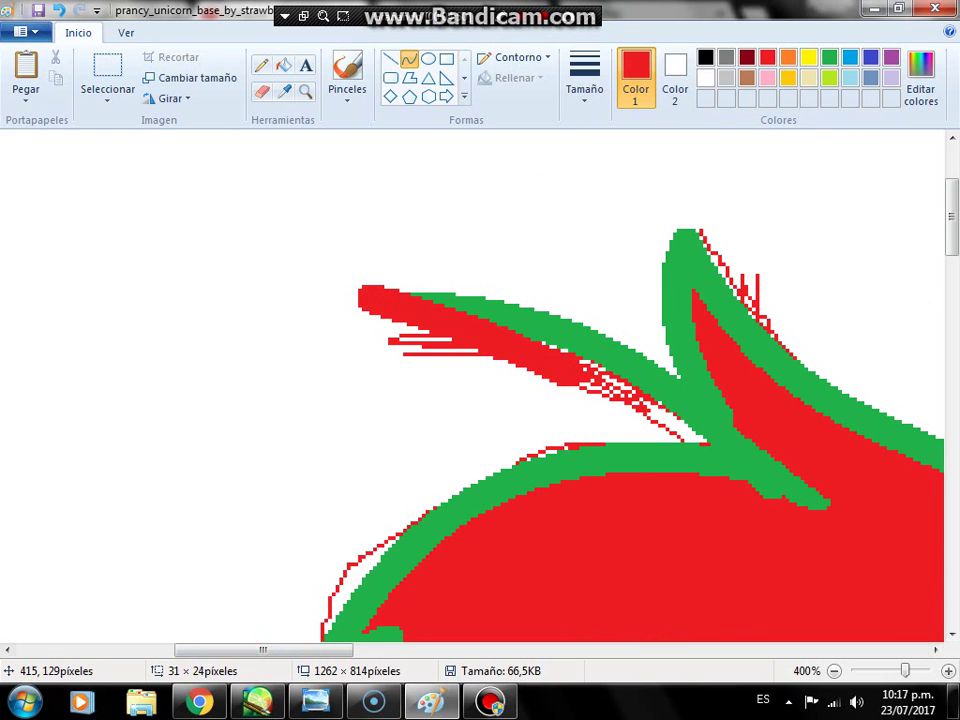
Step: Taper the three short green strands in the lower front mane, below the muzzle, with red curves
scroll(560, 340, down, 10)
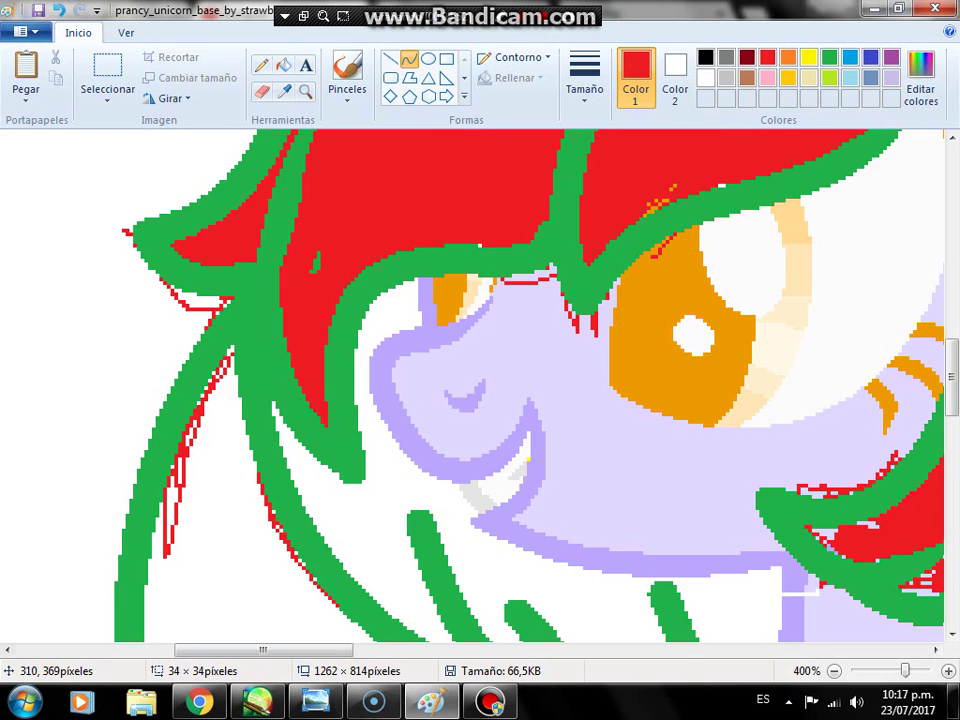
scroll(348, 416, down, 6)
scroll(432, 480, up, 2)
drag(403, 233, 518, 410)
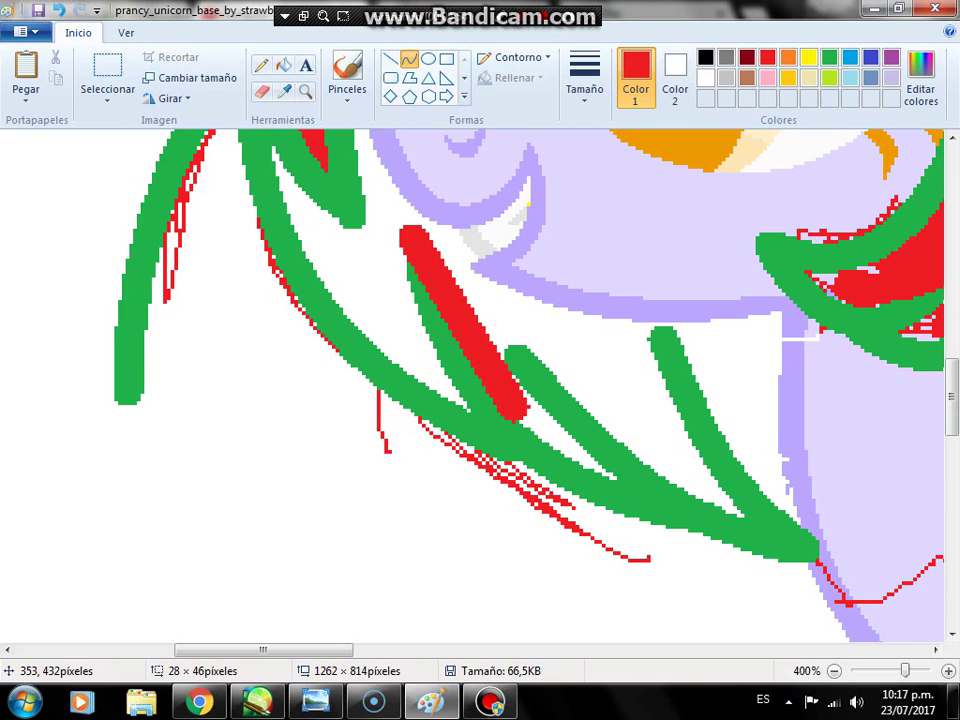
click(512, 406)
click(584, 346)
drag(488, 334, 648, 442)
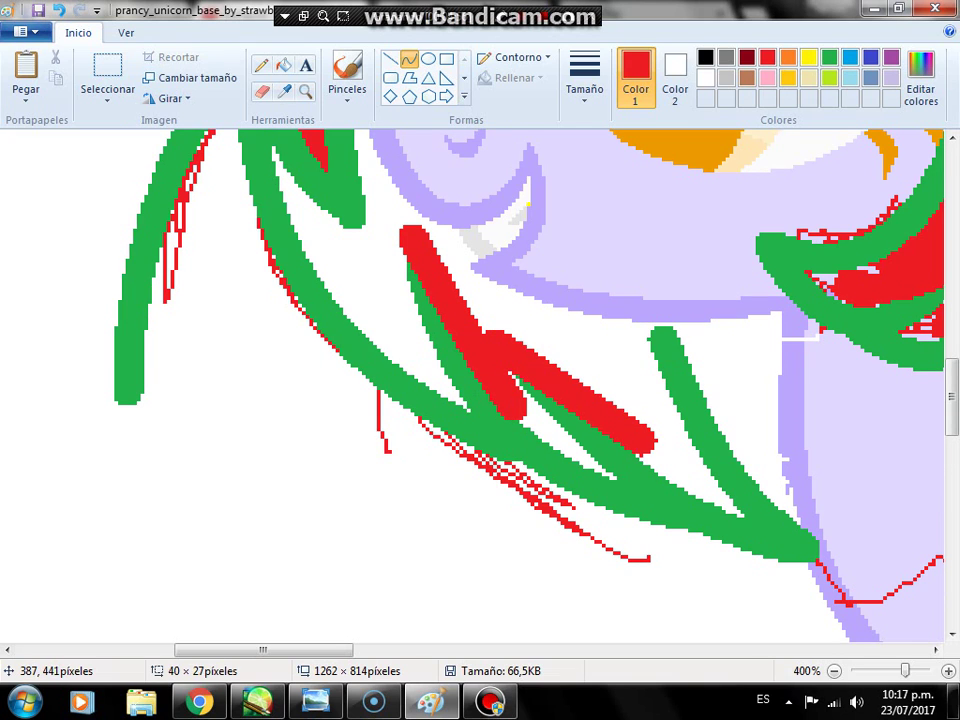
click(620, 438)
click(568, 388)
mouse_move(655, 322)
mouse_down()
mouse_move(728, 394)
mouse_move(780, 486)
mouse_up()
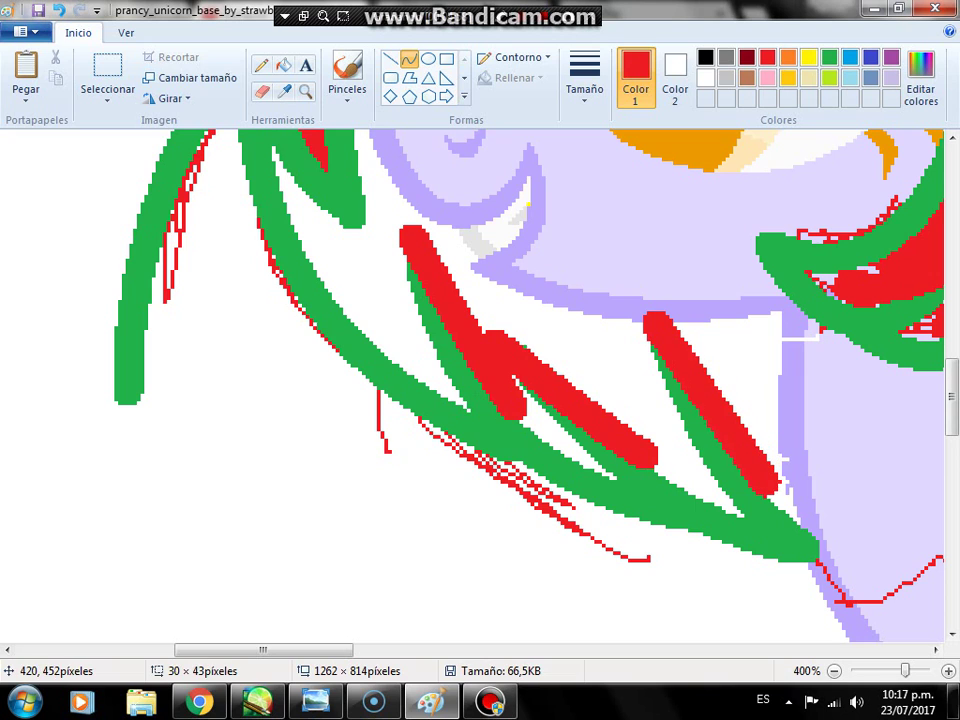
click(744, 442)
Step: Clear the red inside the lower front mane and the rest of the mane by filling the areas white
click(283, 65)
click(588, 378)
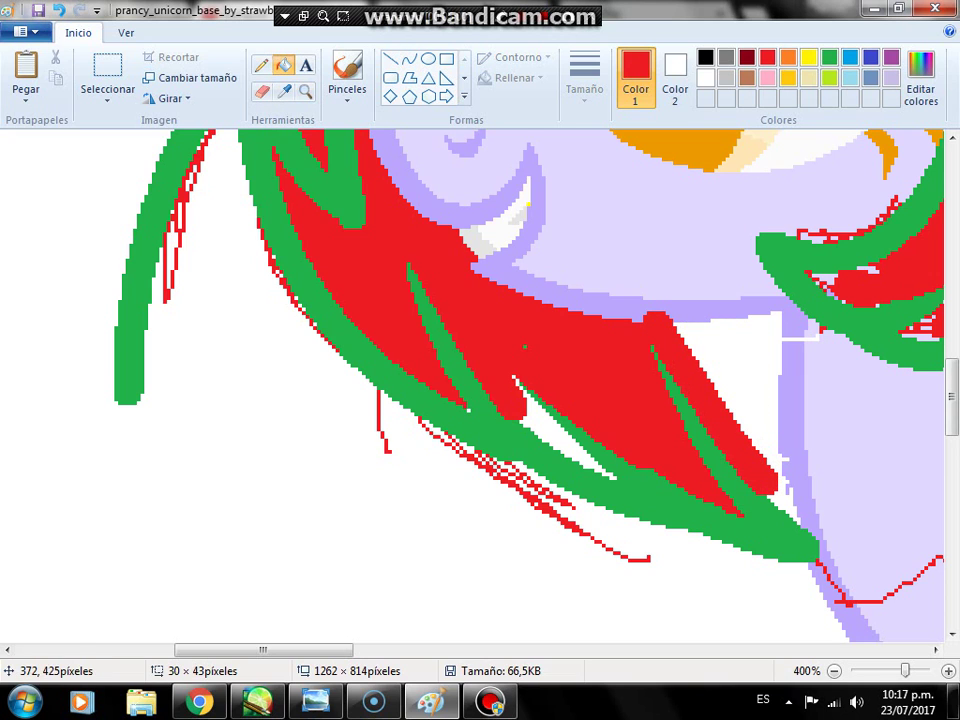
right_click(620, 335)
scroll(450, 280, up, 5)
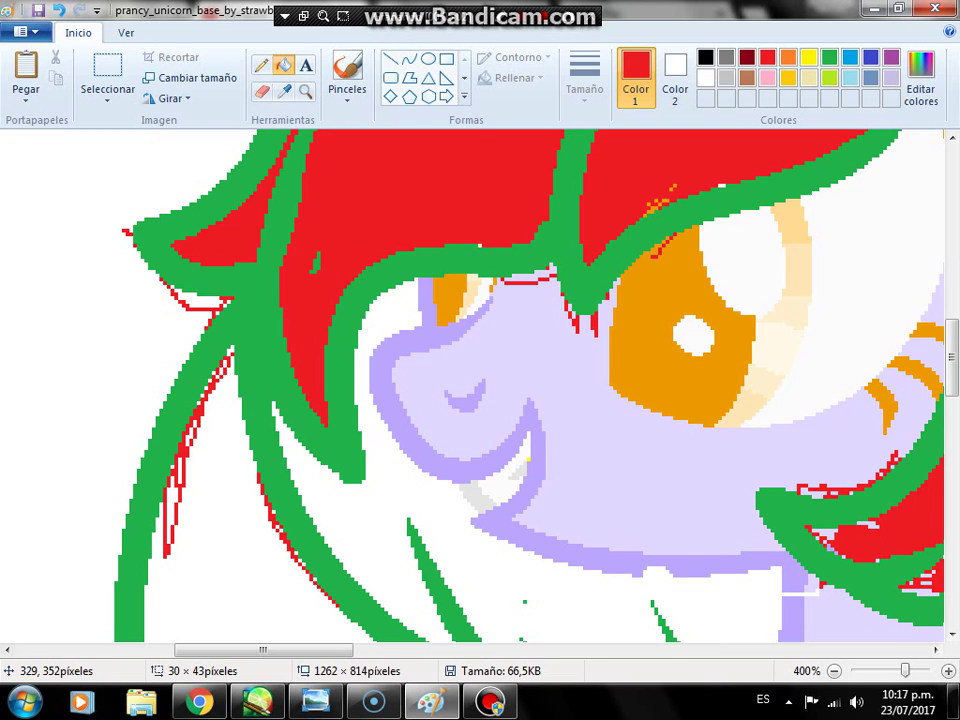
right_click(400, 220)
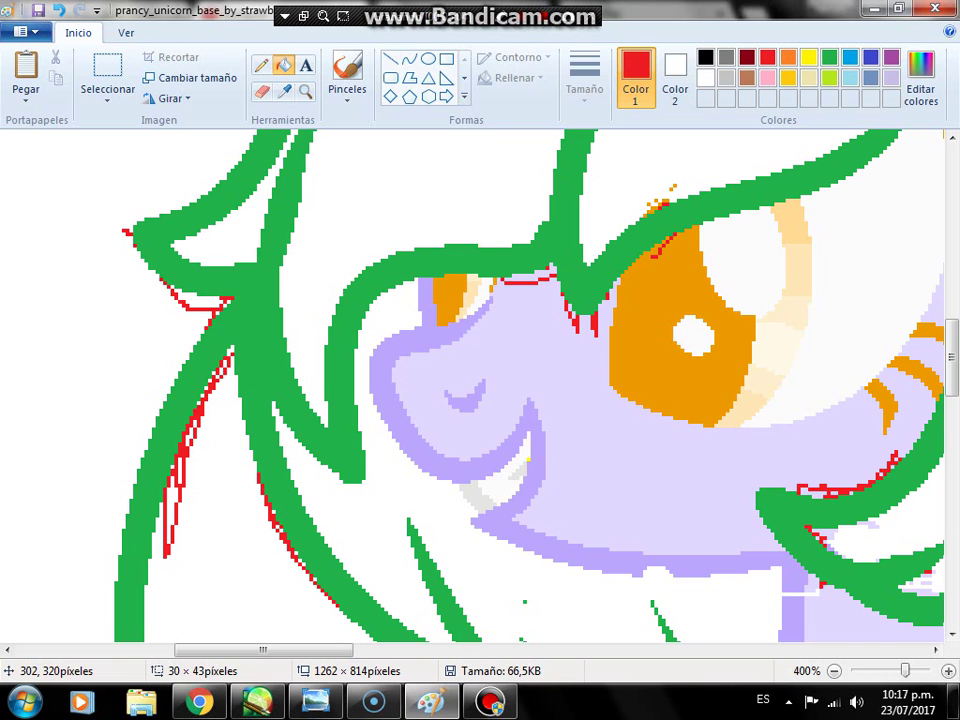
scroll(530, 390, down, 3)
scroll(475, 385, down, 3)
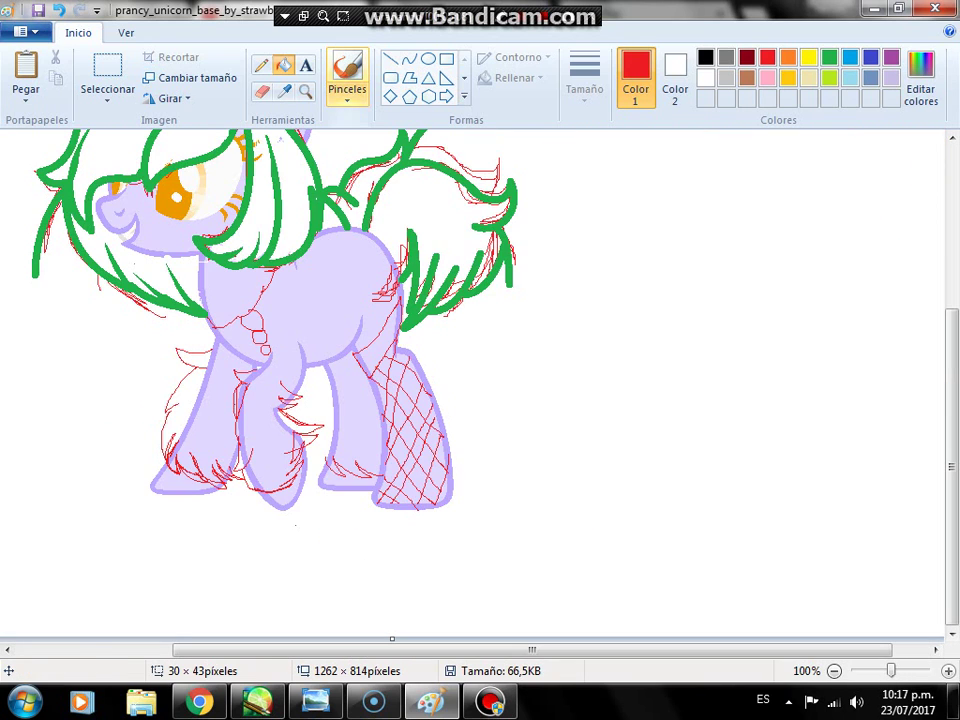
Step: Erase the stray purple specks and orange lash remnants inside the mane behind the near eye
click(306, 91)
click(314, 180)
click(410, 265)
click(410, 265)
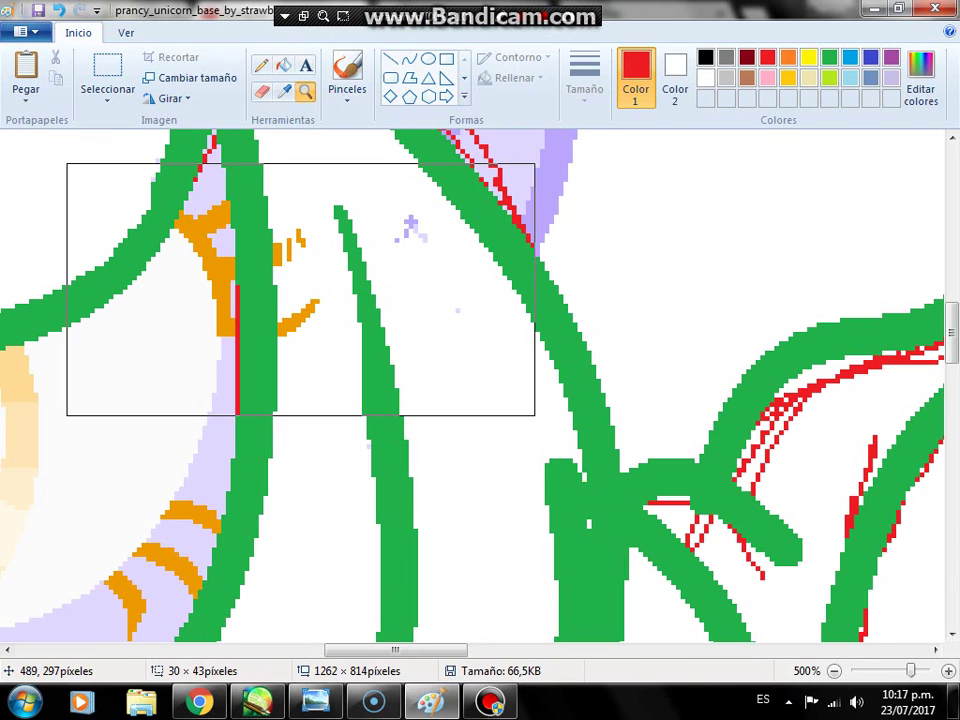
click(261, 91)
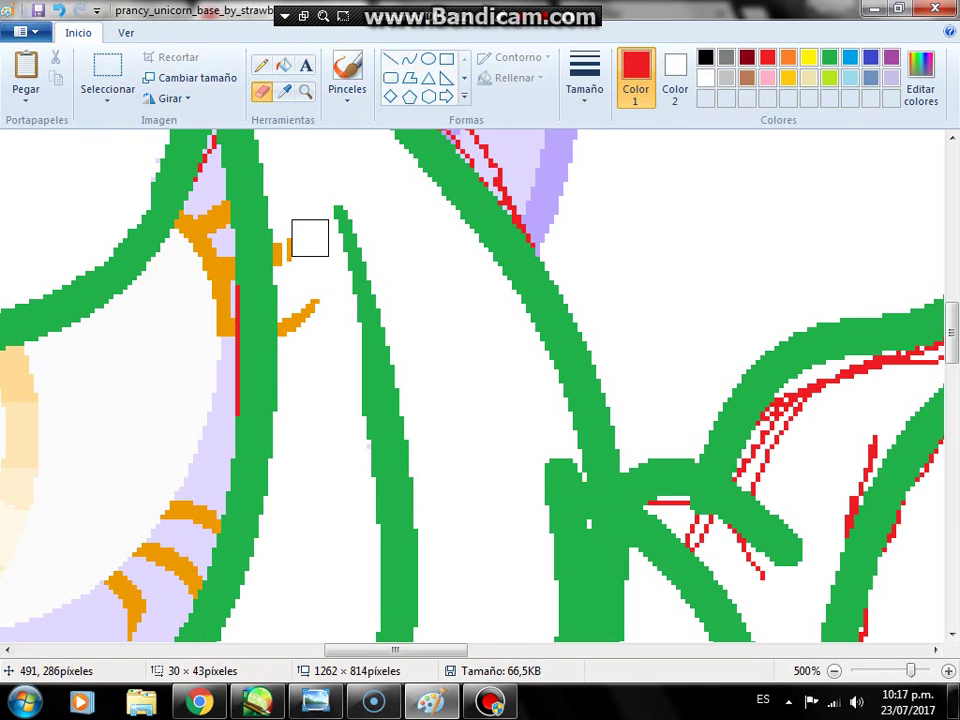
mouse_move(309, 236)
mouse_down()
mouse_move(291, 249)
mouse_move(324, 313)
mouse_move(305, 322)
mouse_up()
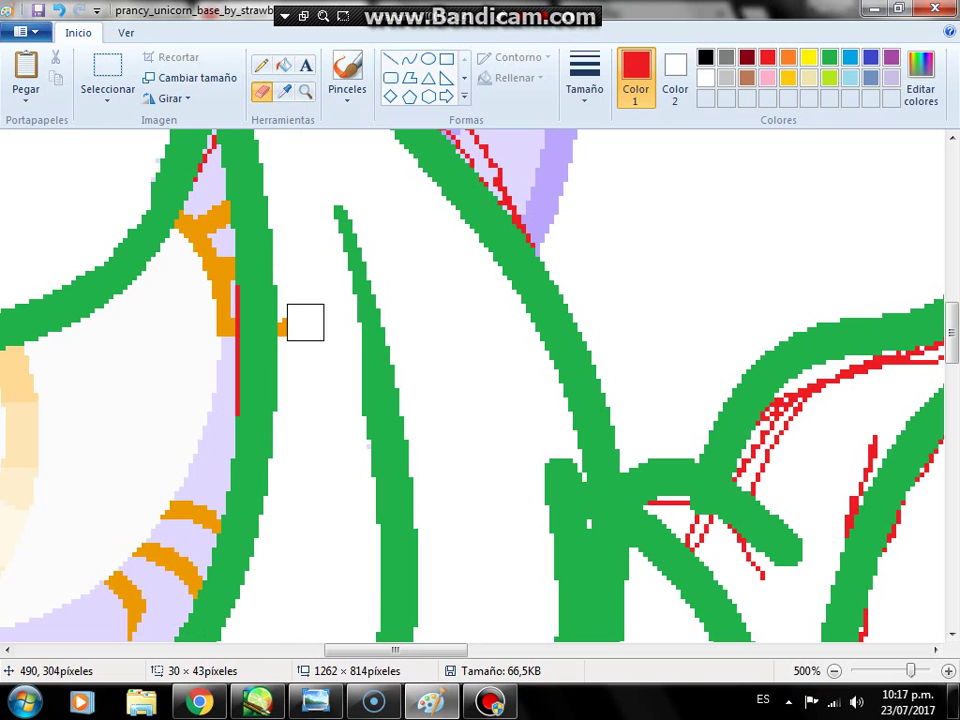
Step: Erase the orange and red remnants above the near eye and the stray specks in the upper mane
drag(420, 650, 321, 615)
drag(492, 327, 464, 341)
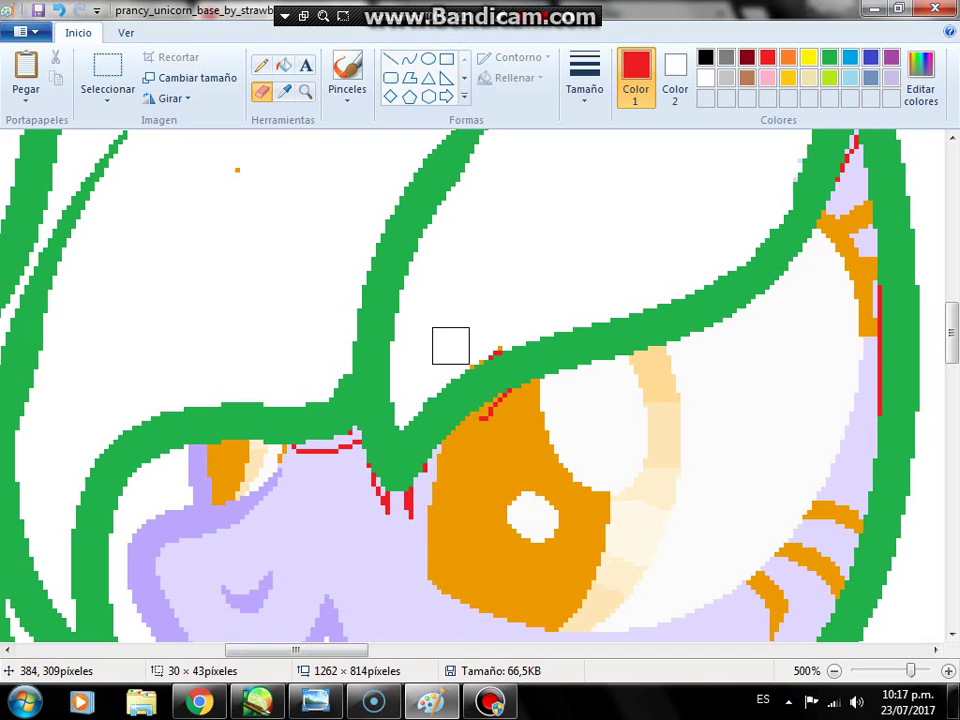
mouse_move(455, 350)
mouse_down()
mouse_move(488, 332)
mouse_move(469, 343)
mouse_up()
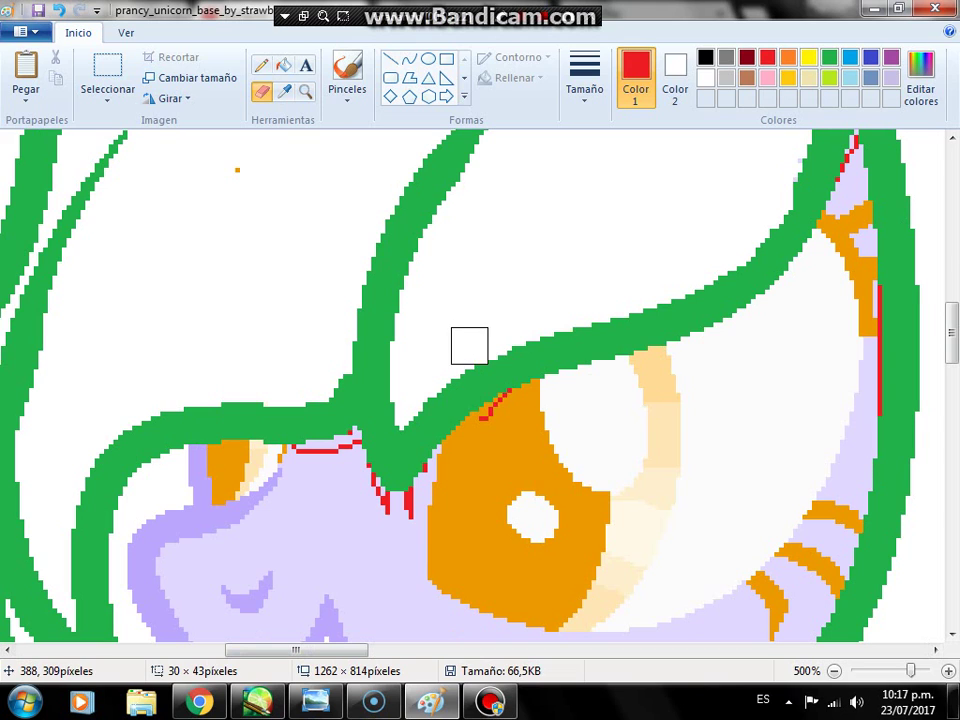
scroll(277, 341, up, 3)
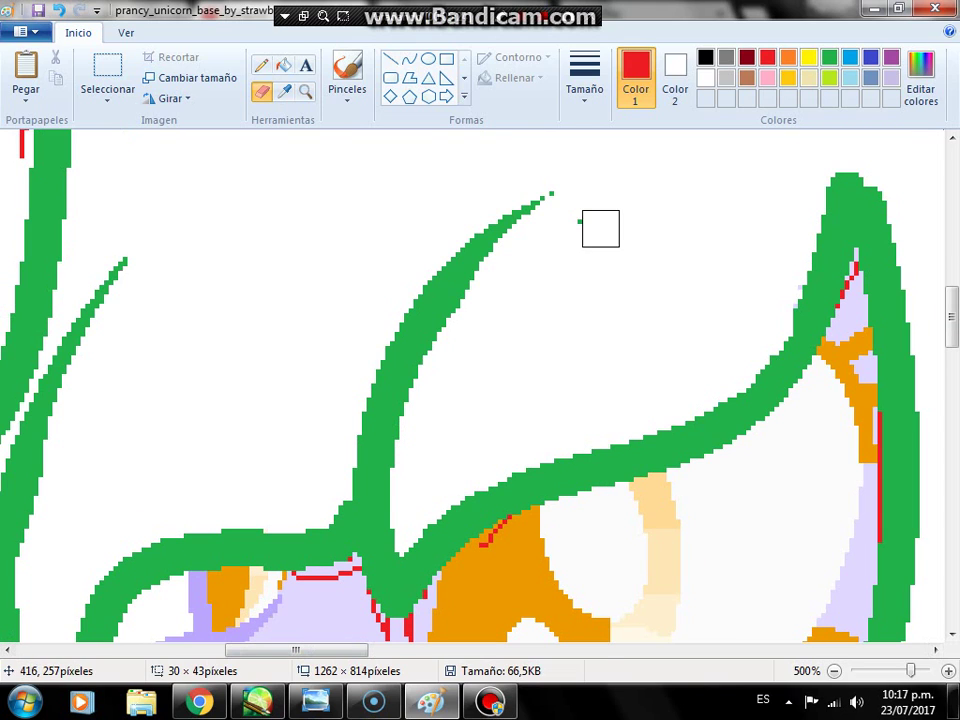
scroll(563, 195, up, 9)
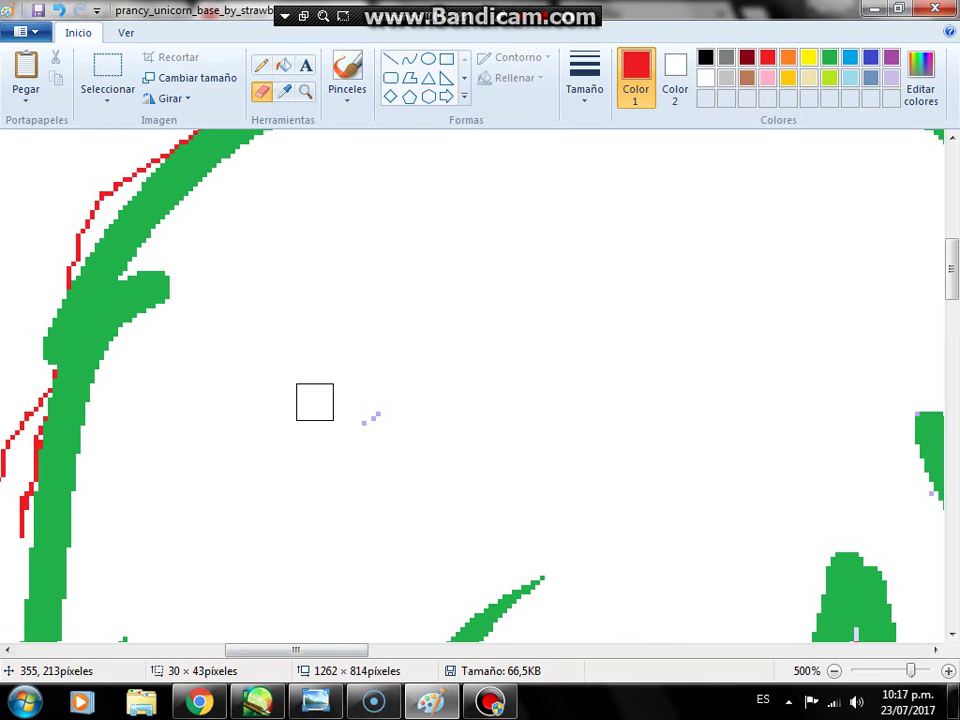
scroll(810, 617, down, 5)
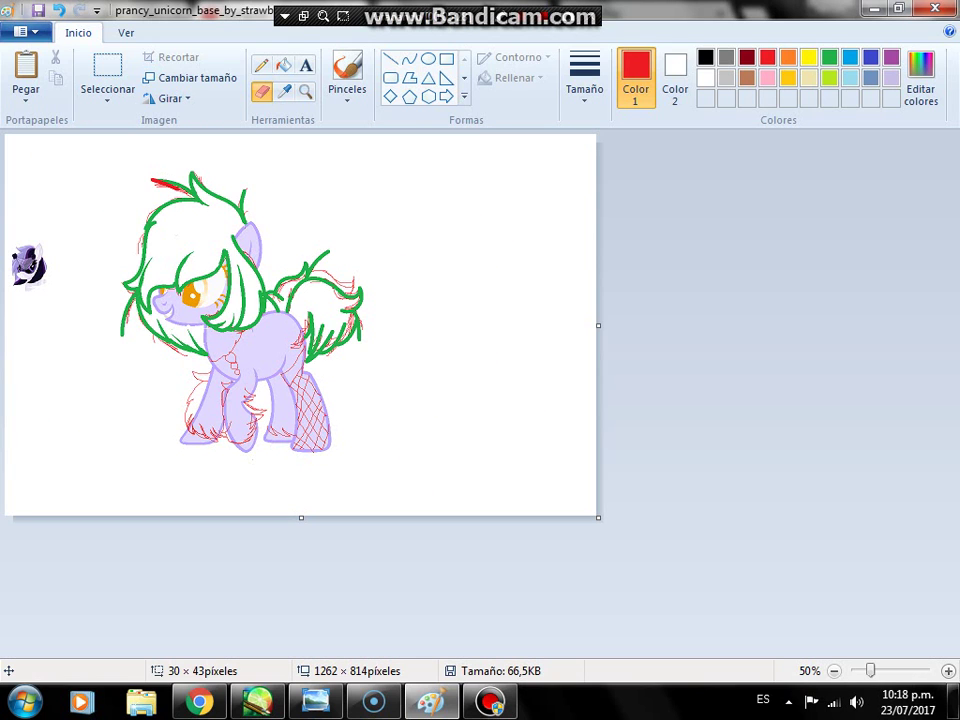
Step: Clear the red sketch lines inside the large tail section by filling it red and refilling it white
click(306, 90)
click(361, 348)
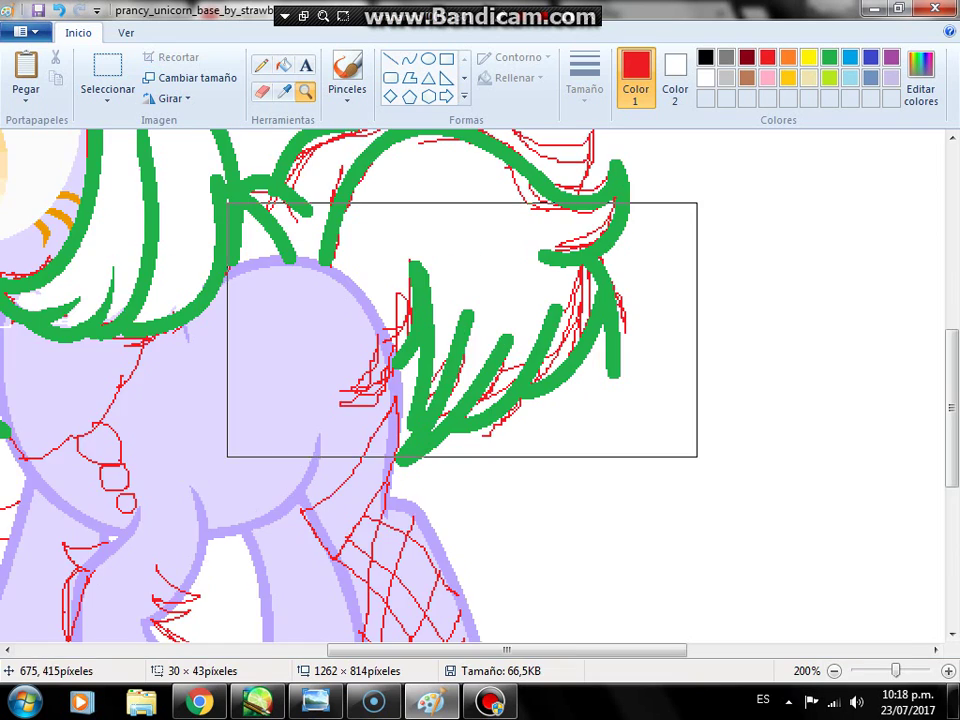
click(460, 400)
key(ctrl+y)
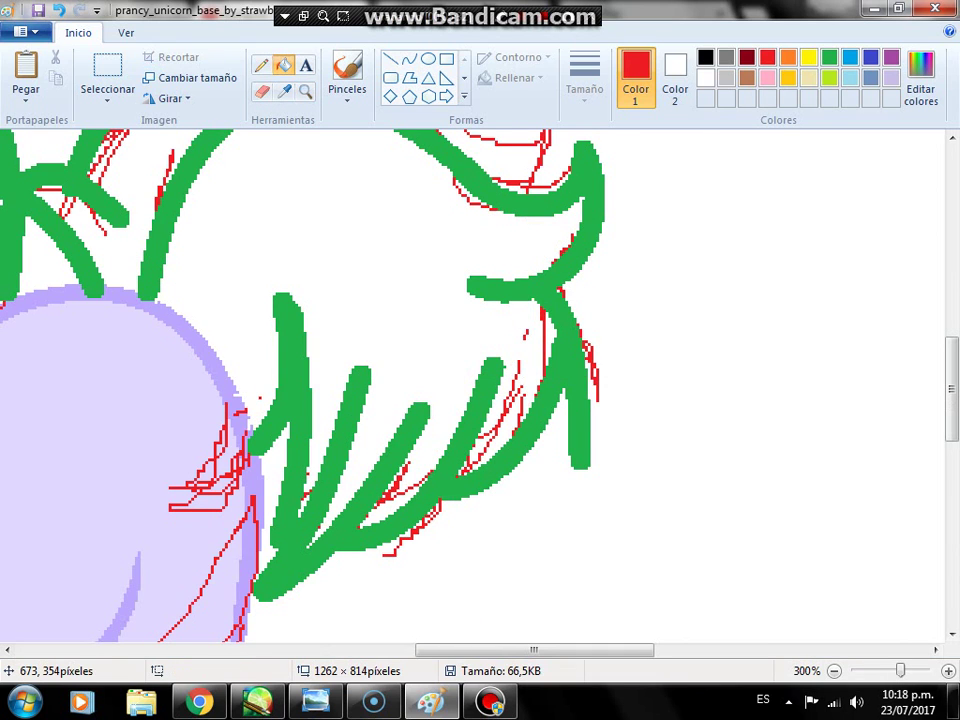
click(372, 215)
key(ctrl+z)
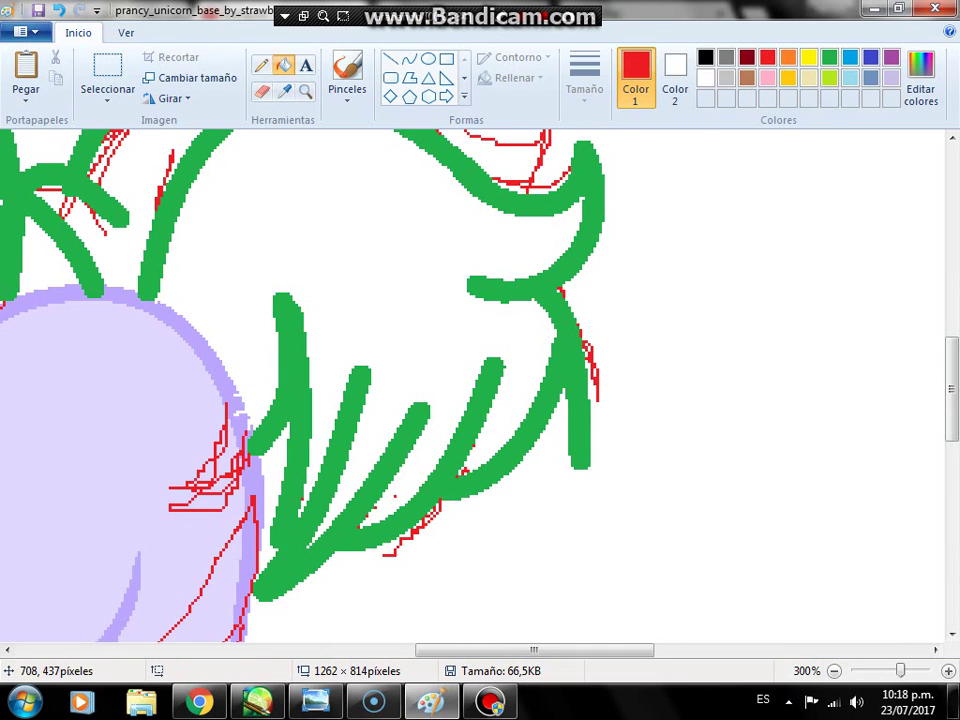
click(372, 215)
key(ctrl+z)
click(372, 215)
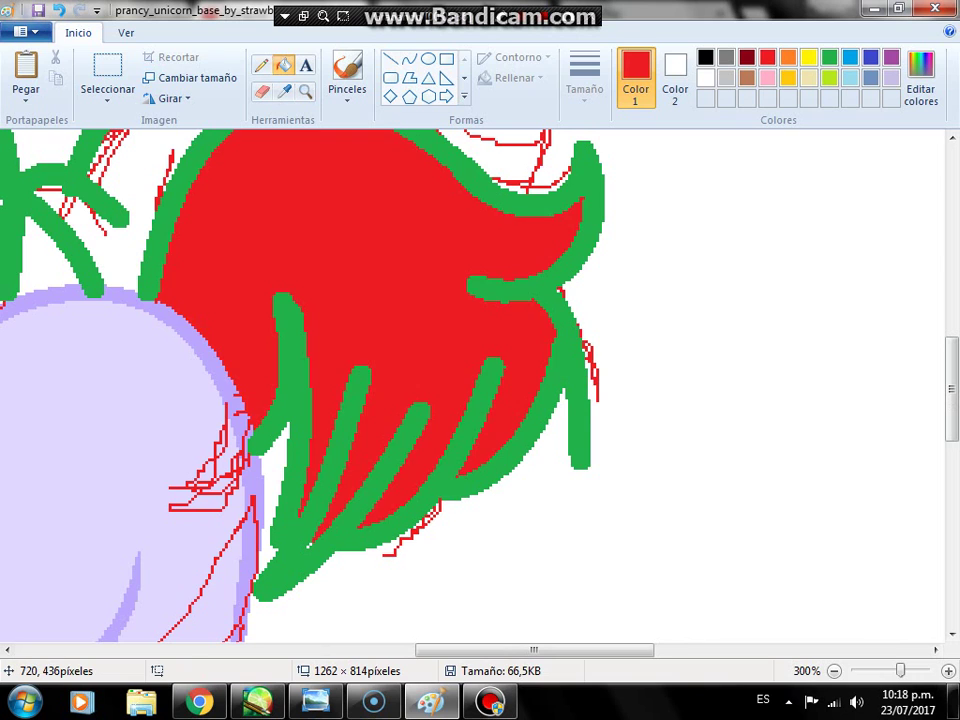
key(ctrl+z)
Step: Clear the red sketch lines inside the upper tail lock beside the rump with red and white fills
scroll(258, 256, up, 3)
click(180, 245)
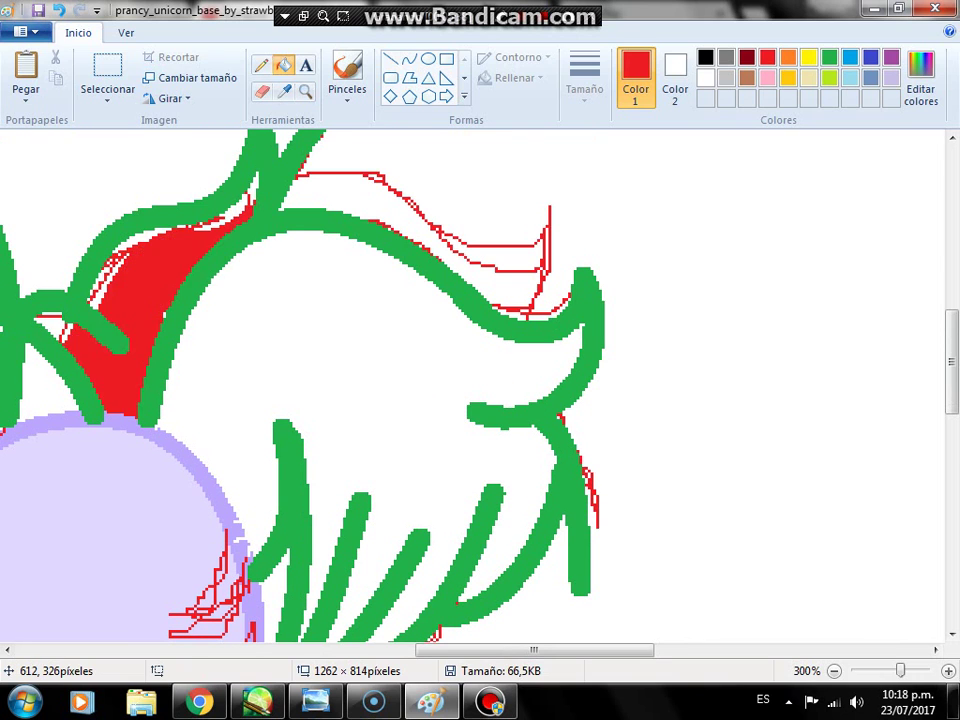
key(ctrl+z)
click(177, 235)
key(ctrl+z)
click(180, 245)
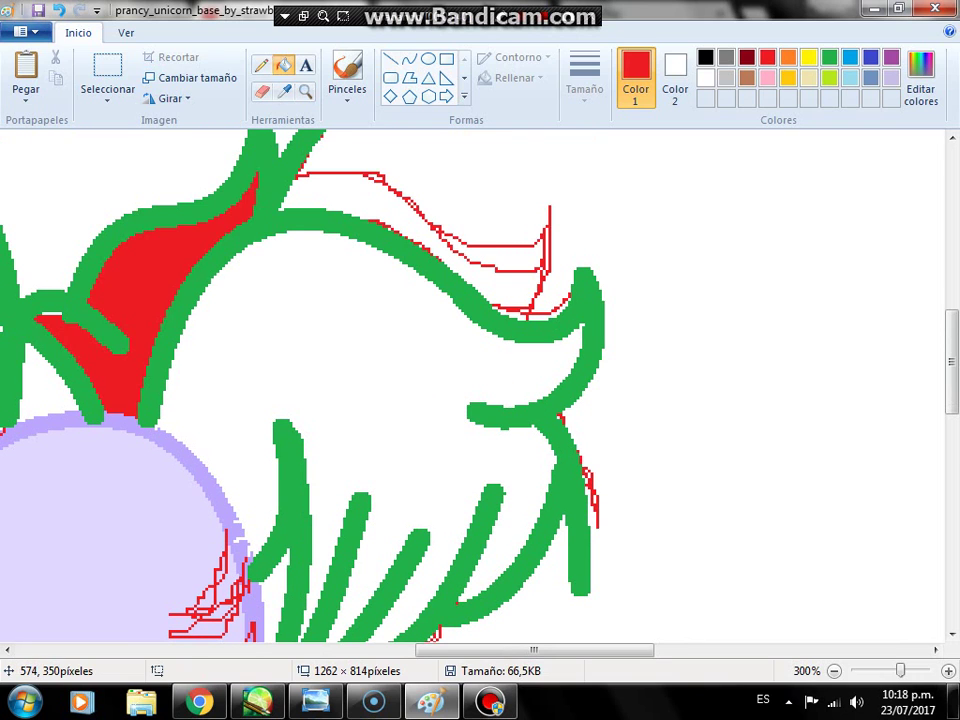
key(ctrl+z)
Step: Taper the outermost lower tail strand and the inner spike below the tail tip with white curves
scroll(300, 390, up, 2)
click(409, 59)
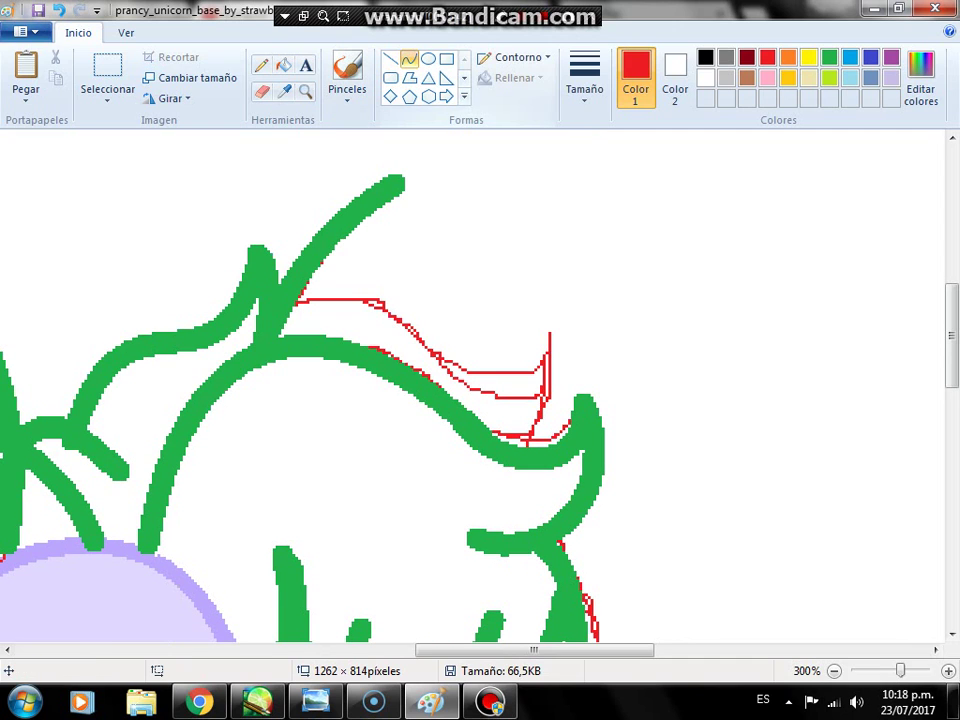
click(705, 78)
scroll(300, 390, down, 2)
scroll(480, 385, down, 2)
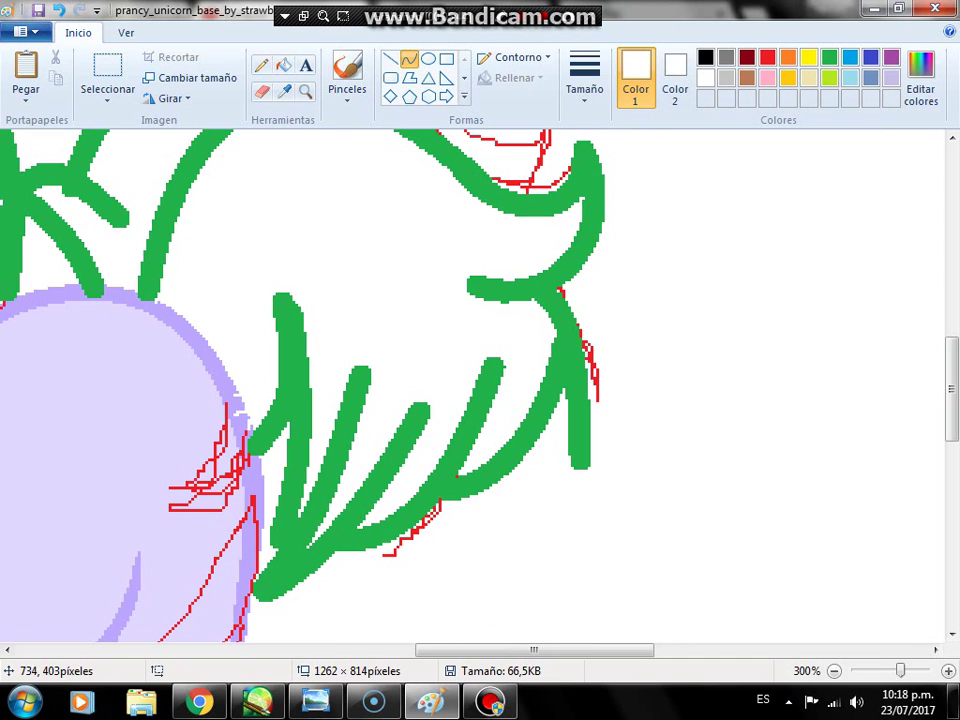
drag(495, 357, 429, 465)
drag(491, 365, 479, 410)
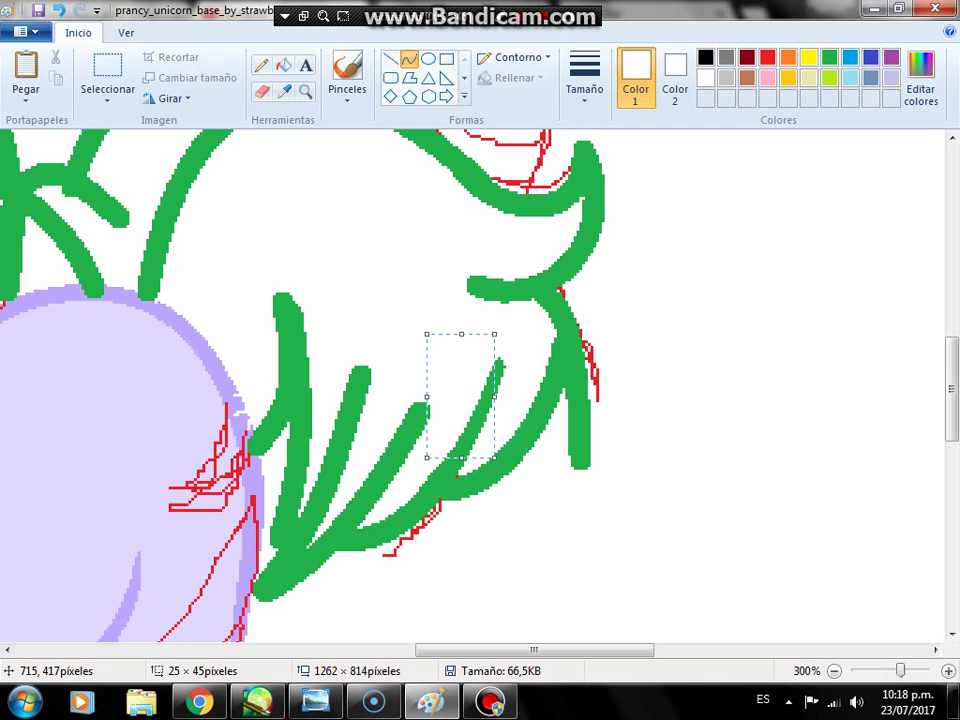
drag(464, 293, 515, 278)
click(498, 245)
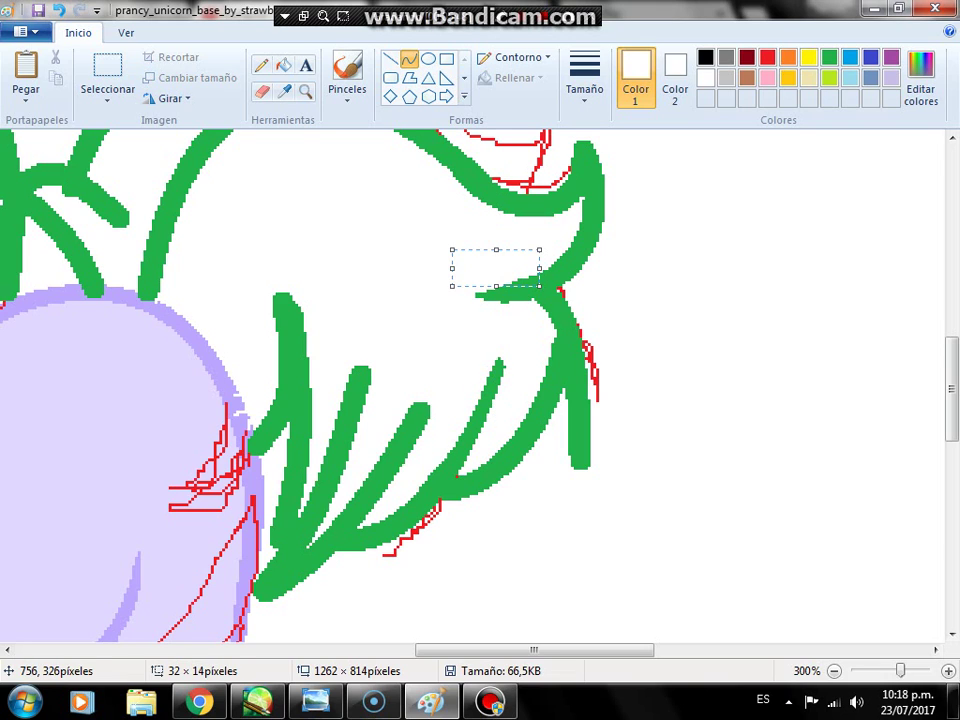
Step: Taper the curled tail tip and the inner tail strands nearest the rump with white curves
drag(588, 146, 555, 188)
mouse_move(358, 332)
mouse_down()
mouse_move(333, 400)
mouse_move(309, 397)
mouse_up()
drag(276, 290, 276, 395)
mouse_move(270, 322)
mouse_down()
mouse_move(252, 370)
mouse_move(279, 316)
mouse_up()
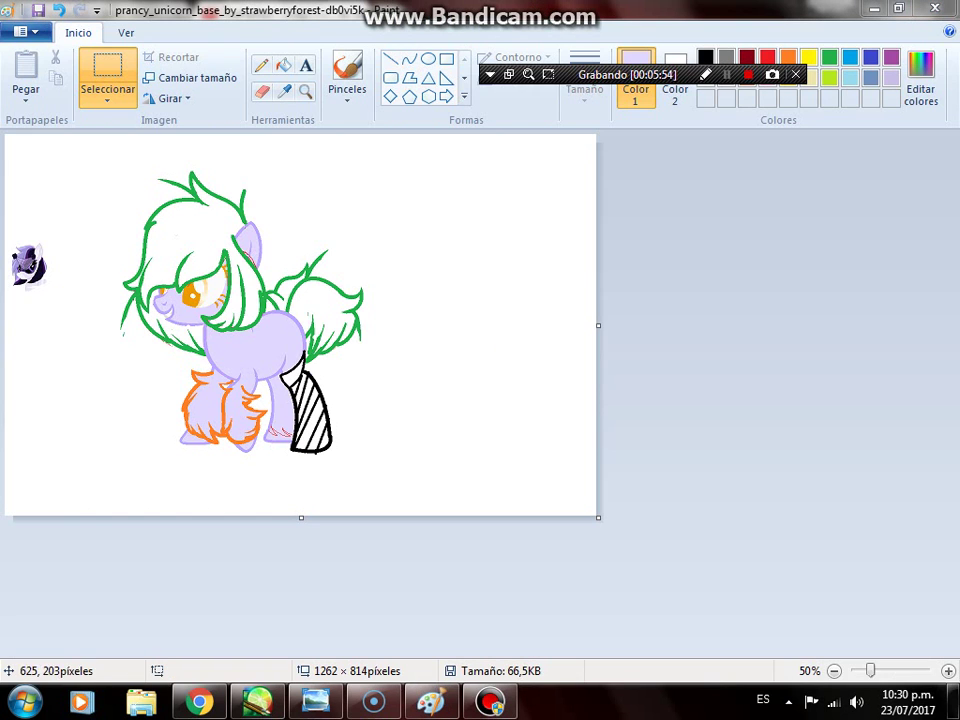
Step: Trace the sketched fur tufts above the far hind hoof with thick red curves
drag(627, 74, 500, 124)
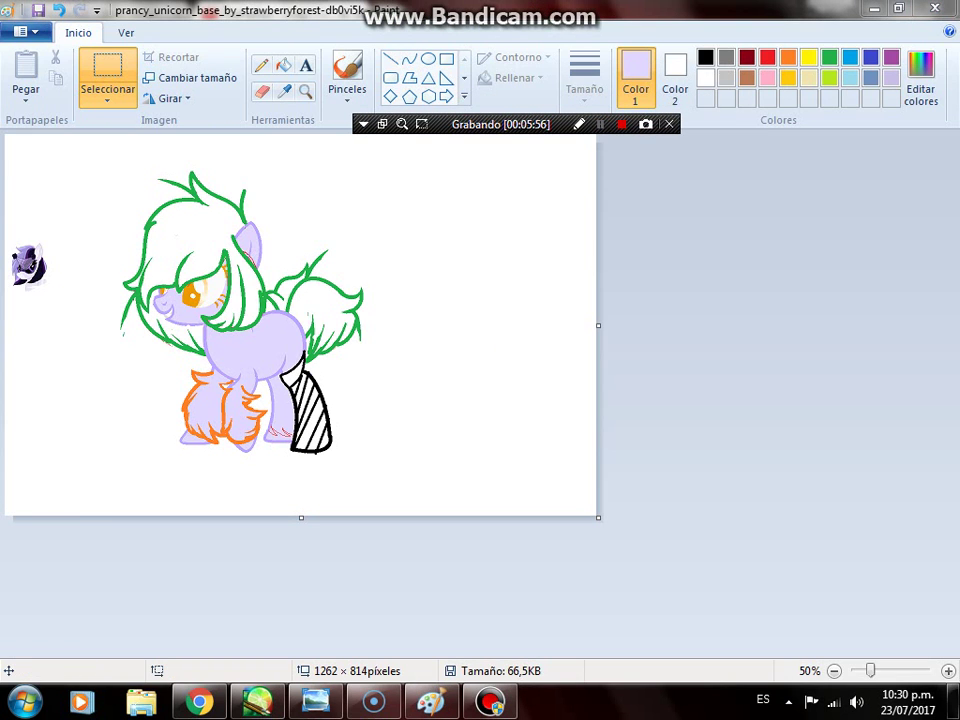
click(305, 91)
click(290, 375)
click(400, 435)
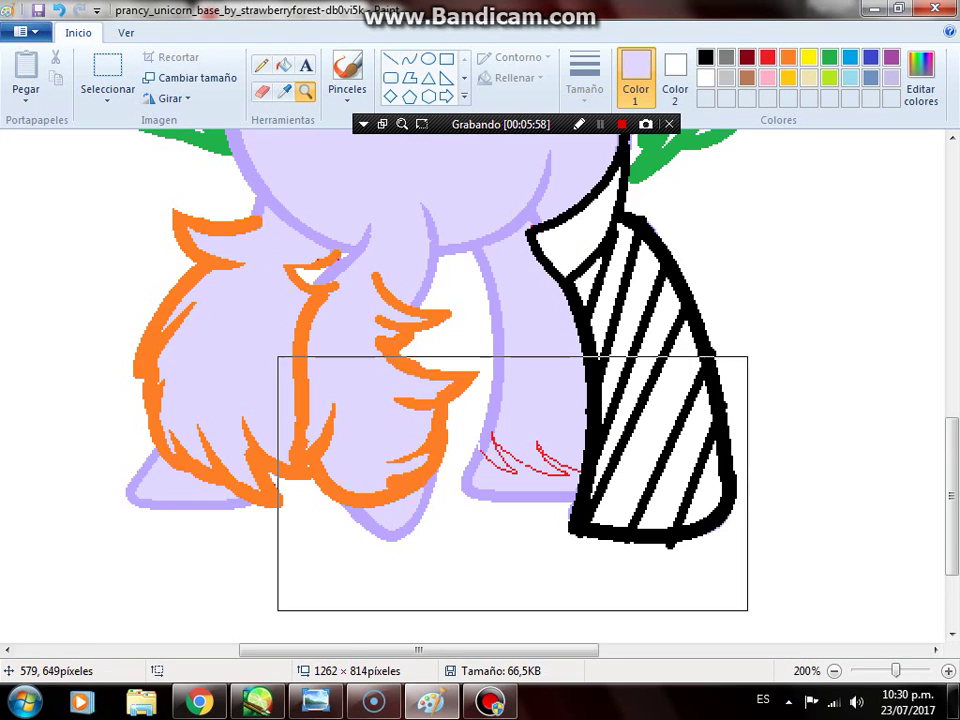
click(512, 483)
click(436, 394)
click(409, 61)
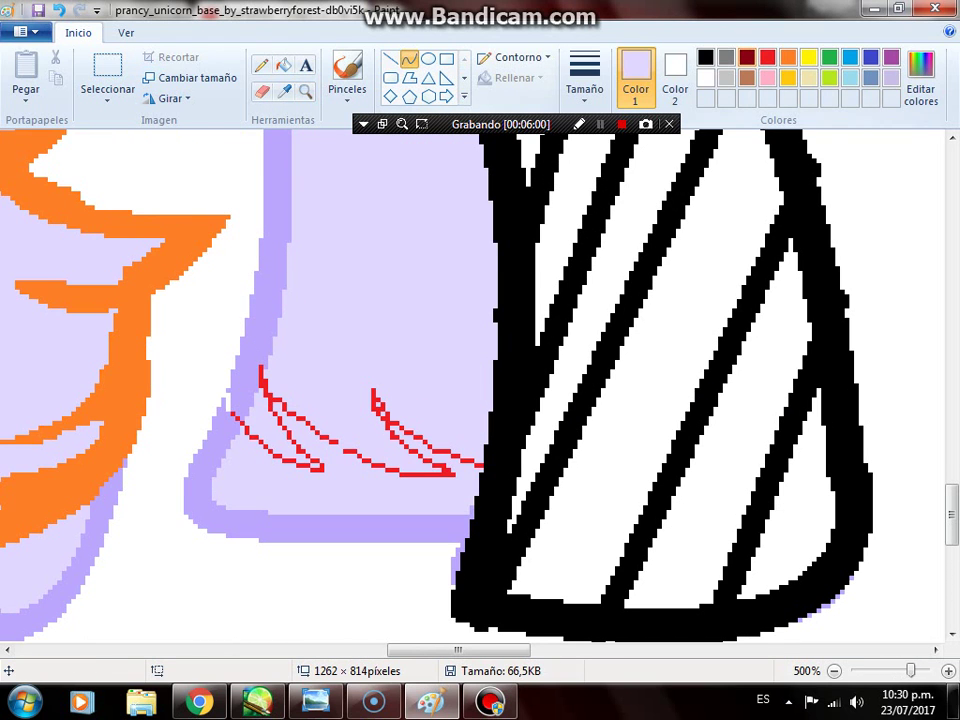
click(767, 57)
drag(238, 369, 308, 479)
mouse_move(270, 430)
mouse_down()
mouse_move(223, 424)
mouse_move(263, 359)
mouse_move(475, 457)
mouse_move(445, 478)
mouse_up()
key(Return)
mouse_move(410, 402)
mouse_down()
mouse_move(345, 502)
mouse_move(375, 482)
mouse_up()
key(Return)
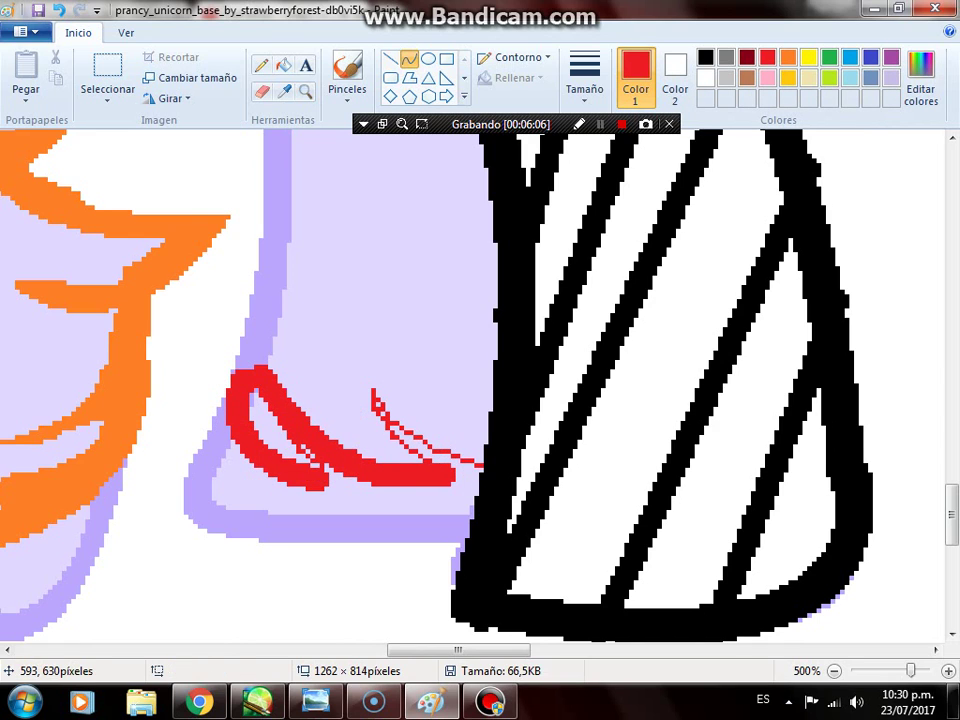
drag(365, 382, 490, 457)
mouse_move(400, 430)
mouse_down()
mouse_move(370, 412)
mouse_move(440, 467)
mouse_up()
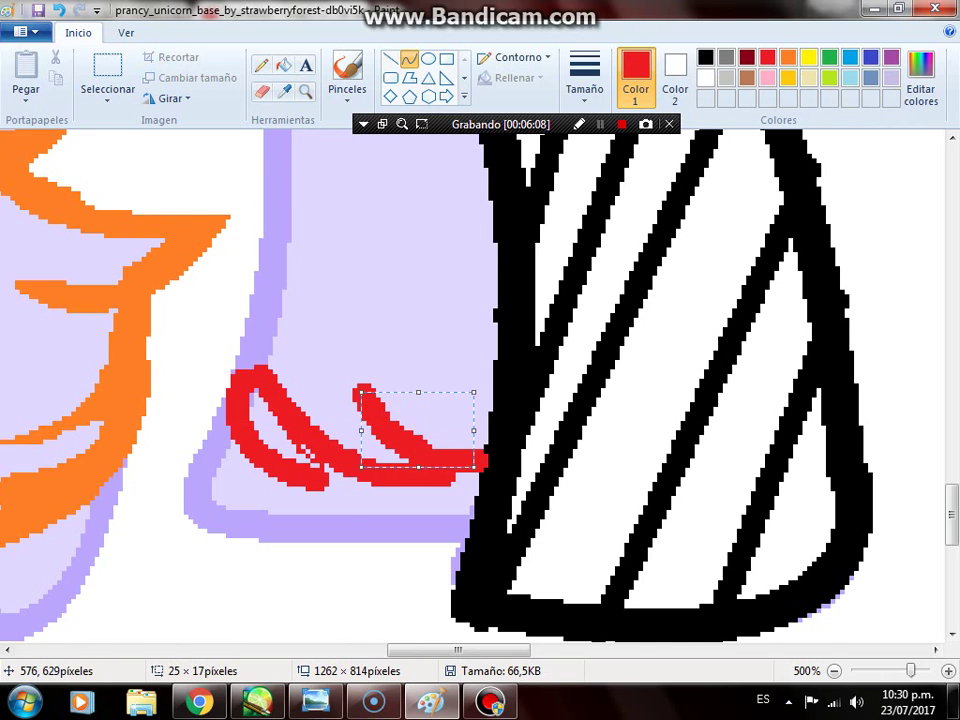
Step: Draw three straight black diagonals across the upper part of the hind-leg stocking, crossing its existing stripes
scroll(480, 390, up, 3)
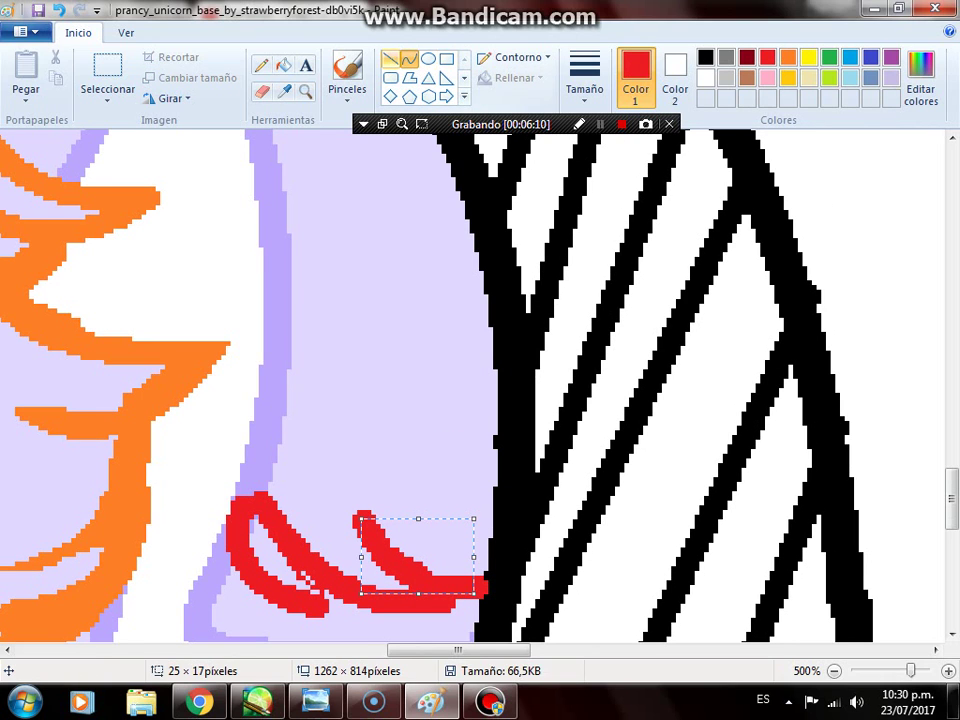
click(390, 59)
click(706, 57)
scroll(480, 390, up, 6)
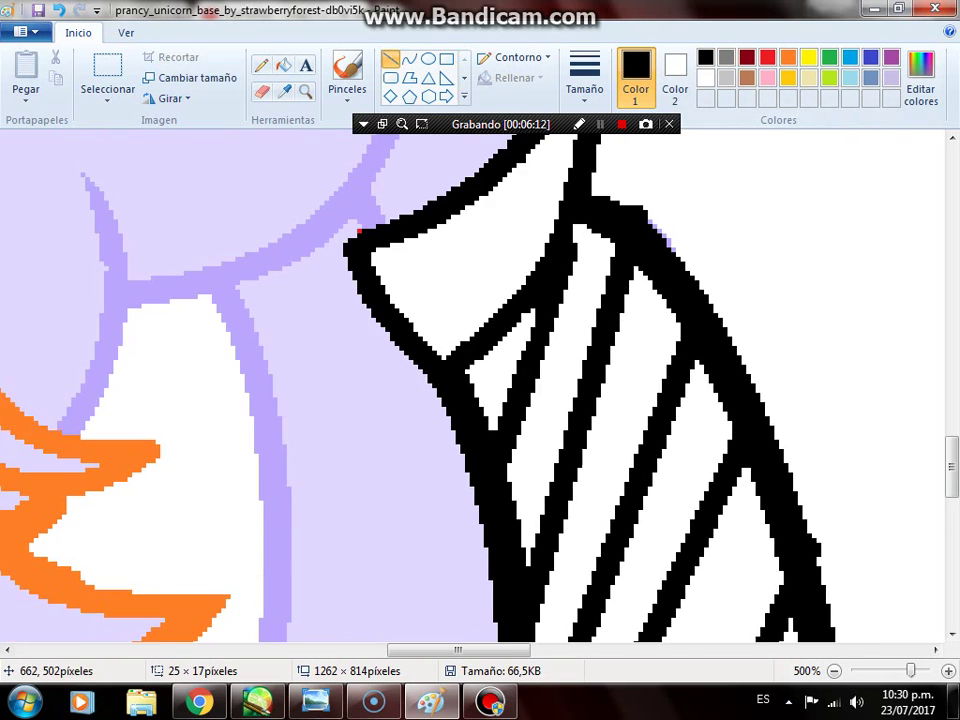
drag(540, 268, 795, 495)
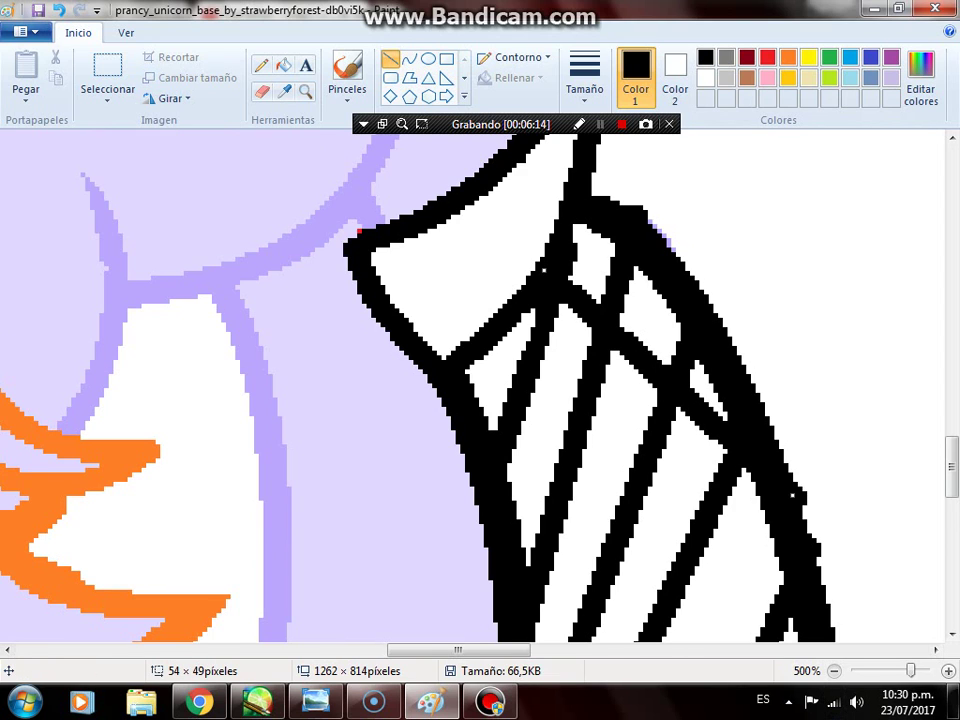
scroll(475, 385, down, 2)
drag(291, 234, 516, 480)
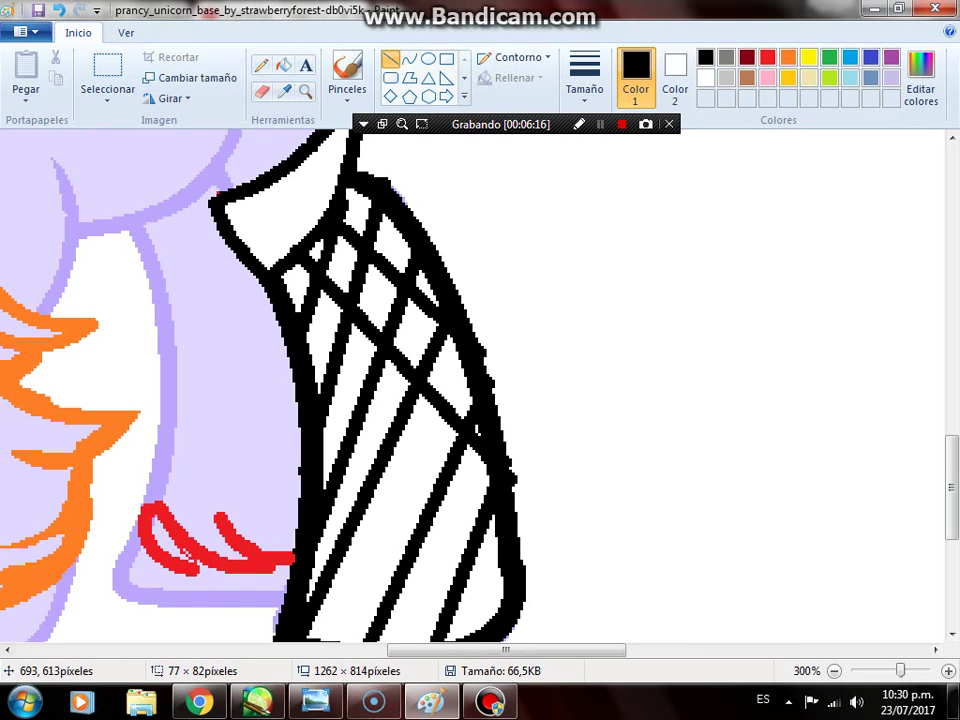
mouse_move(272, 322)
mouse_down()
mouse_move(528, 532)
mouse_move(522, 544)
mouse_move(546, 547)
mouse_up()
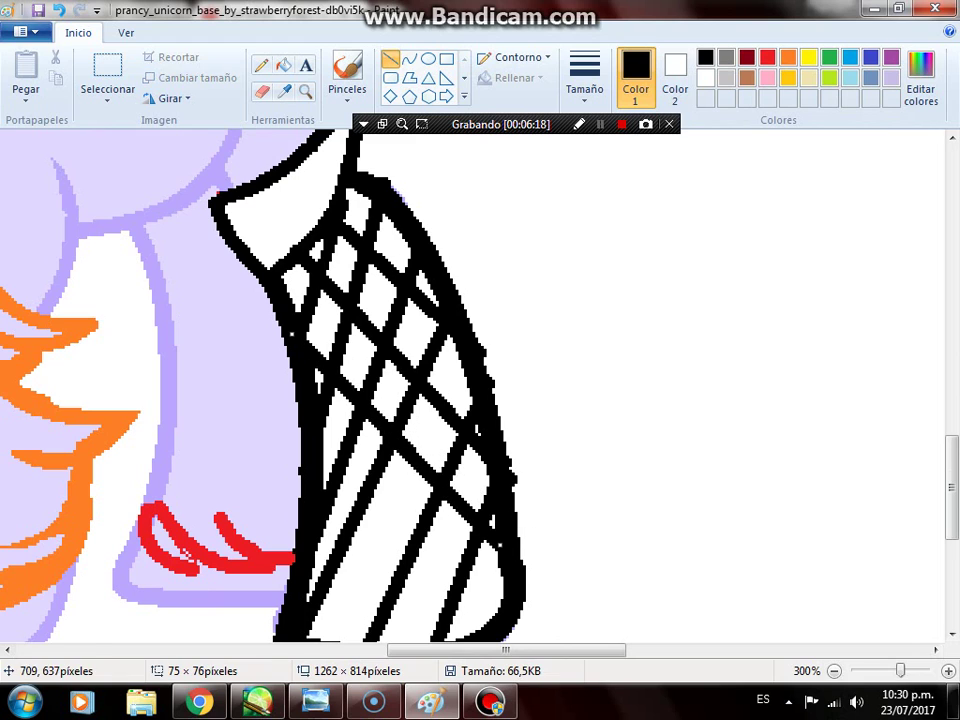
Step: Complete the fishnet pattern with black crossing diagonals on the lower part of the hind-leg stocking
drag(951, 488, 951, 519)
drag(278, 272, 482, 476)
drag(300, 340, 440, 470)
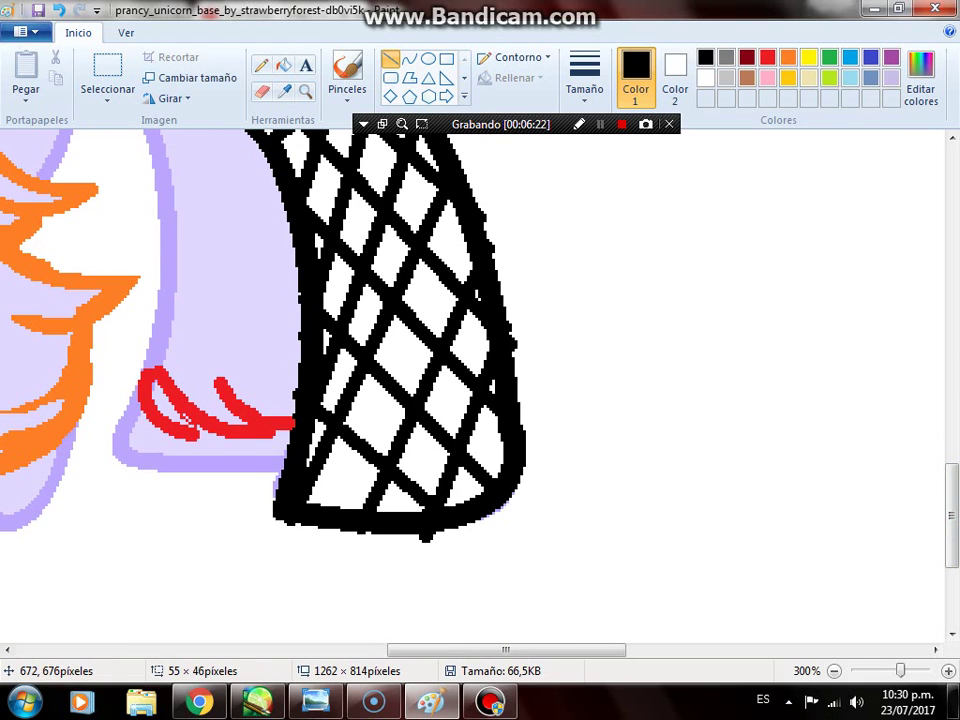
drag(295, 459, 340, 492)
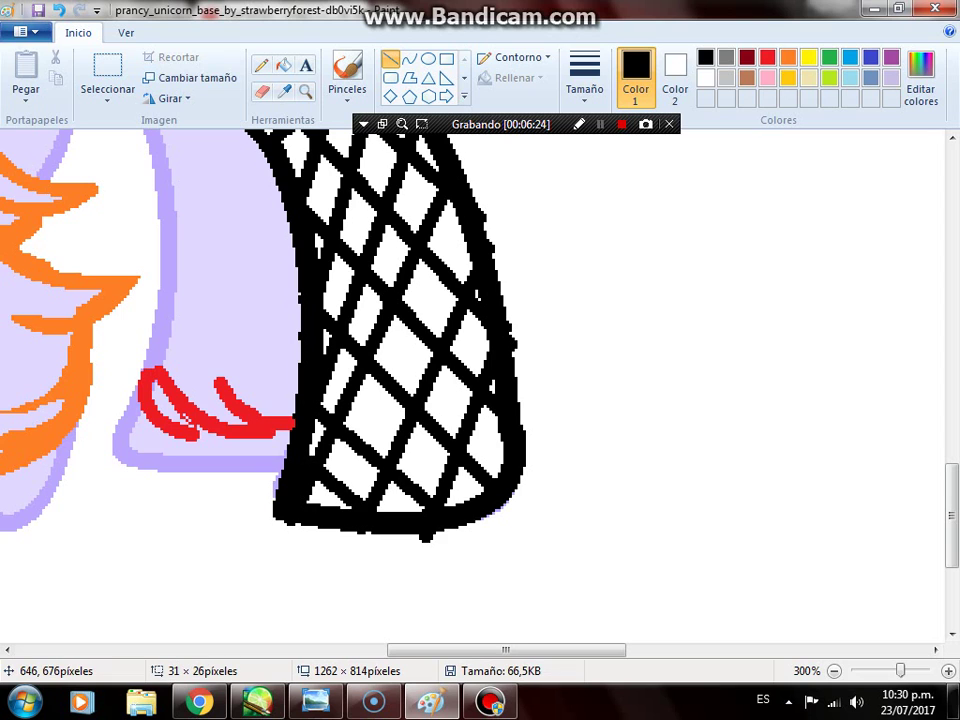
Step: Add two straight black lines inside the triangular cuff at the top of the hind-leg stocking
scroll(480, 390, up, 5)
drag(346, 219, 273, 369)
drag(258, 310, 256, 382)
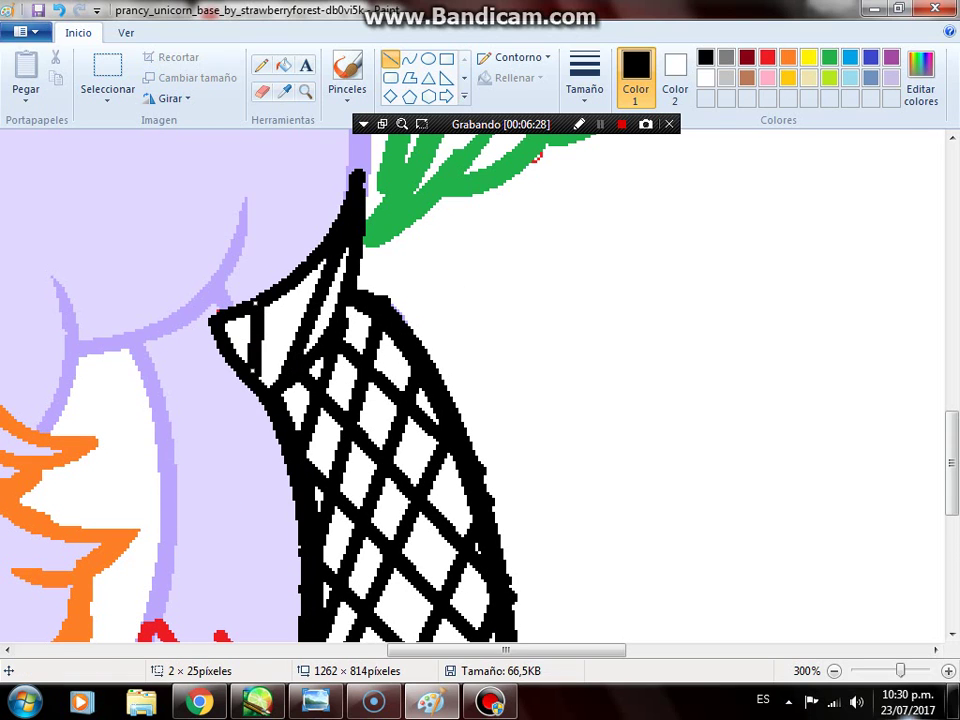
Step: Sample the light purple from the mane of the small reference pony as the drawing colour
click(870, 670)
scroll(16, 199, down, 1)
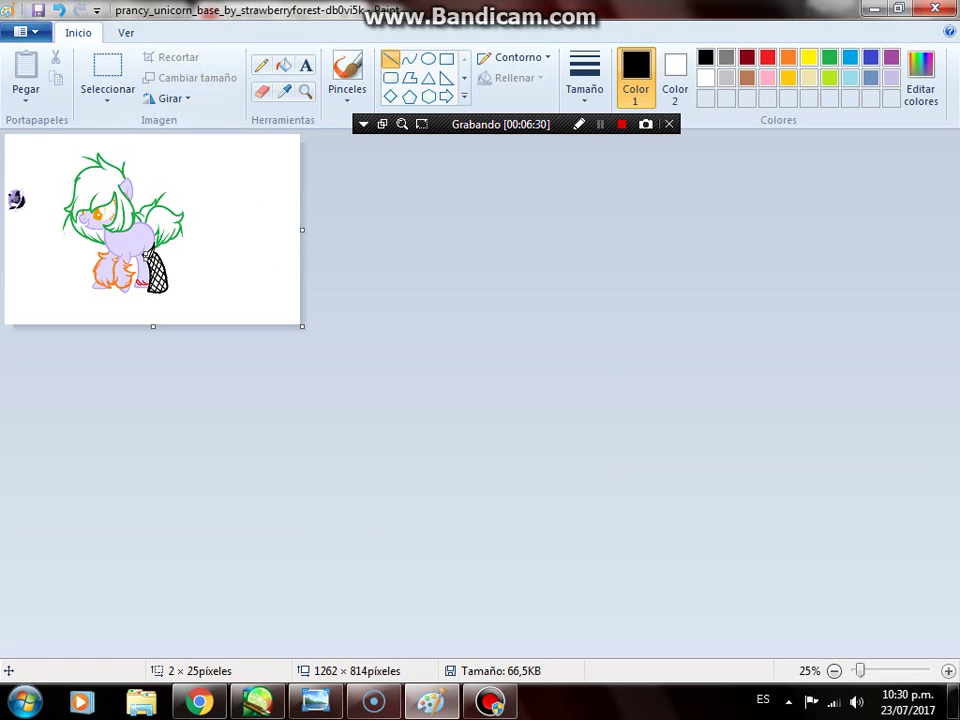
scroll(15, 196, up, 6)
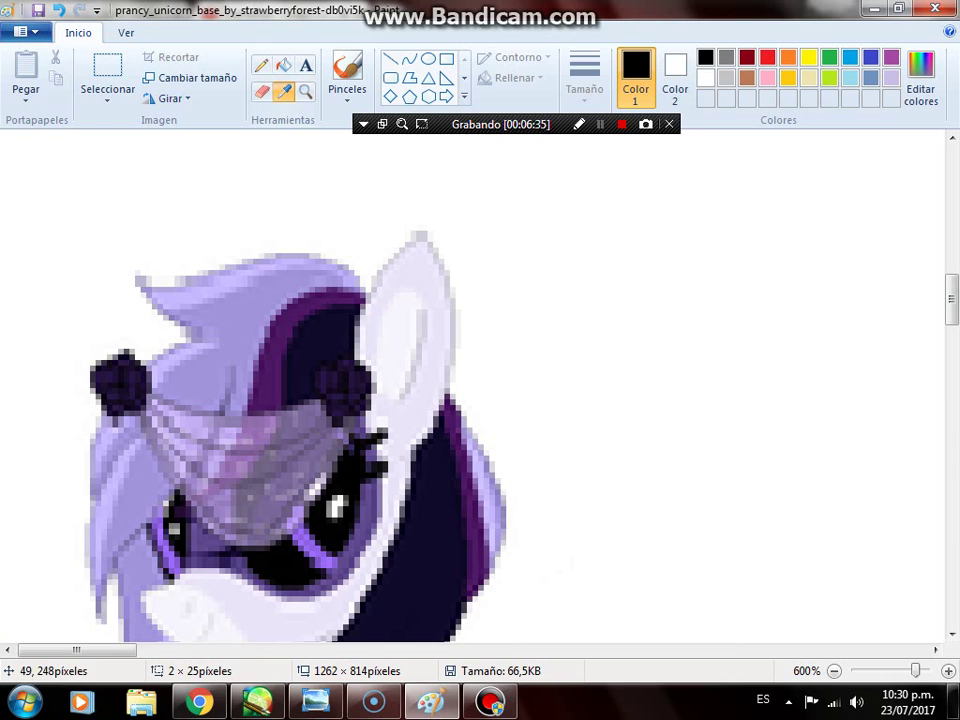
click(300, 347)
click(284, 90)
click(254, 262)
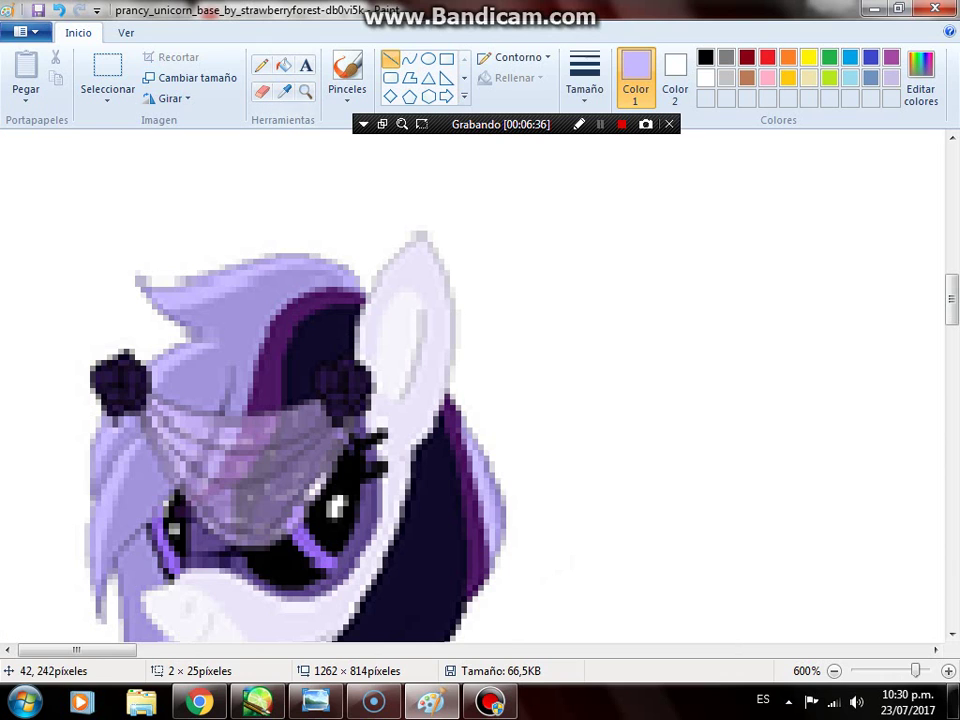
scroll(480, 390, down, 6)
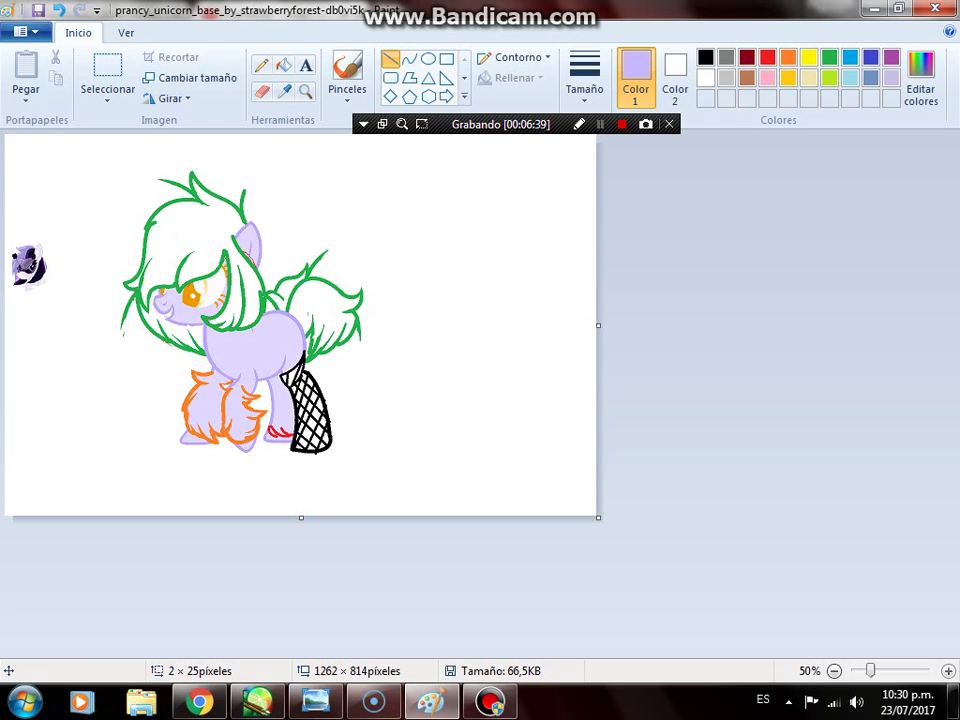
Step: Darken the sampled purple to red 162, green 138, blue 255 and add it to the custom colours
click(920, 80)
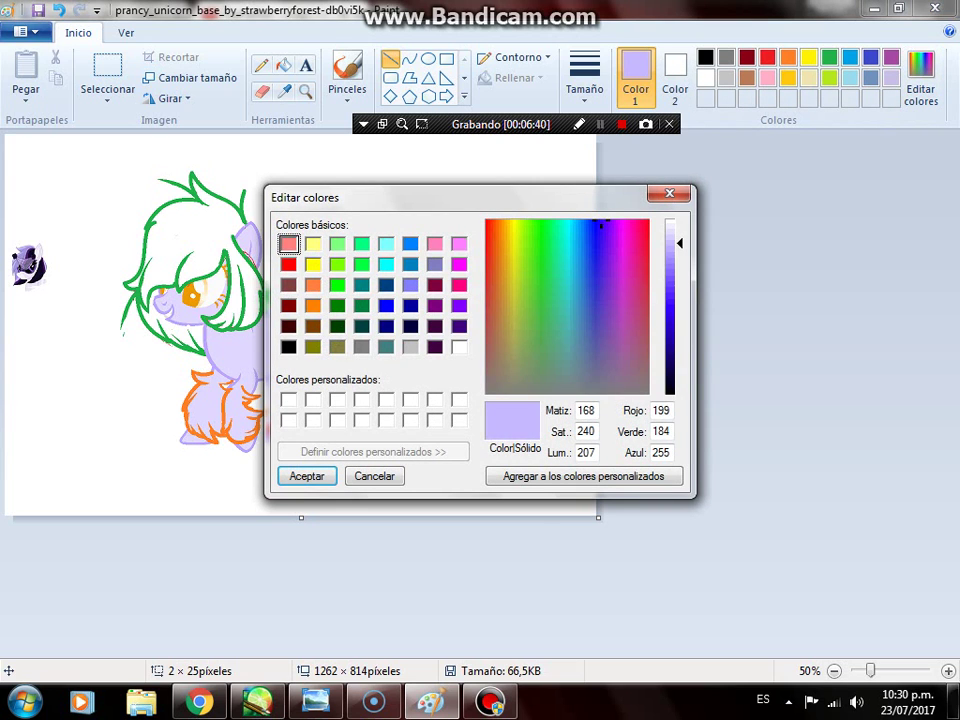
drag(670, 242, 670, 259)
click(583, 476)
click(307, 476)
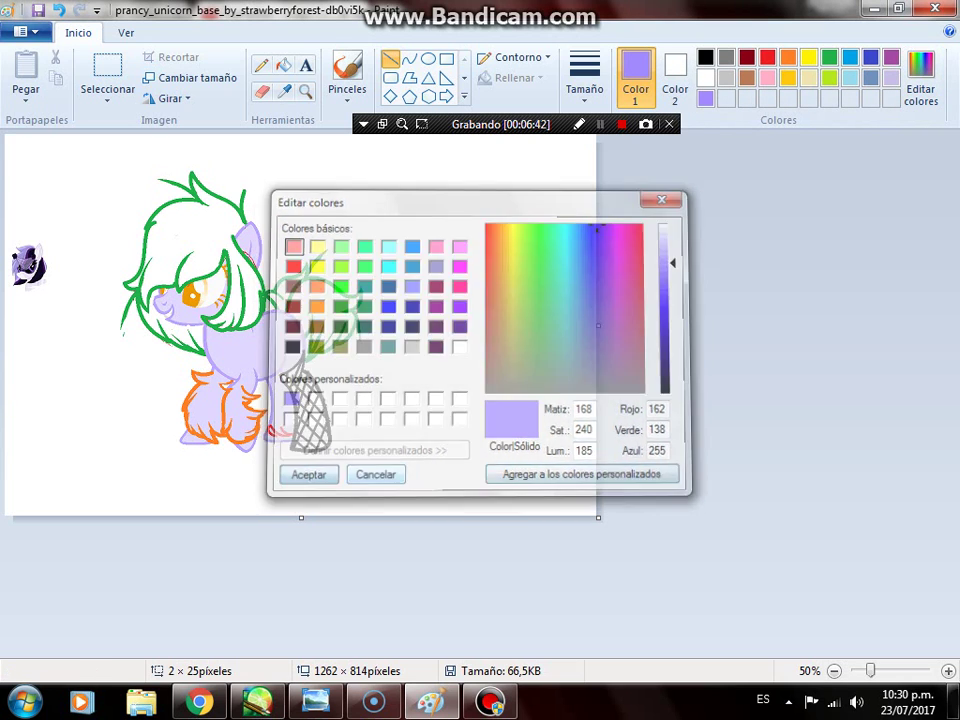
Step: Recolour the green mane and tail outlines with the custom purple using the fill tool
click(306, 90)
click(150, 360)
click(255, 359)
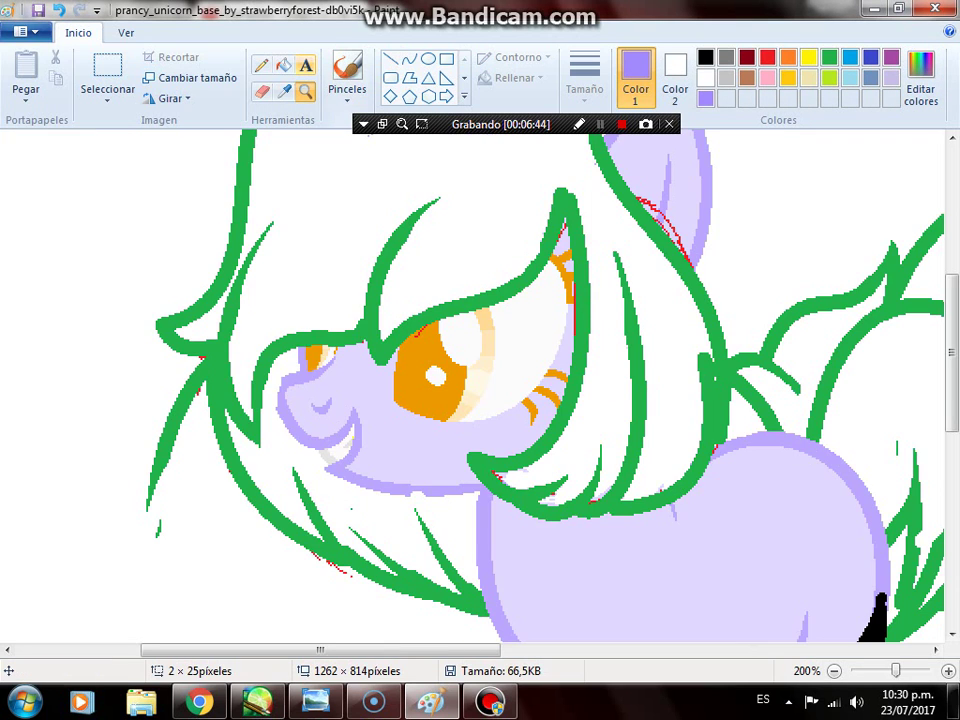
click(284, 65)
click(386, 298)
scroll(560, 360, down, 5)
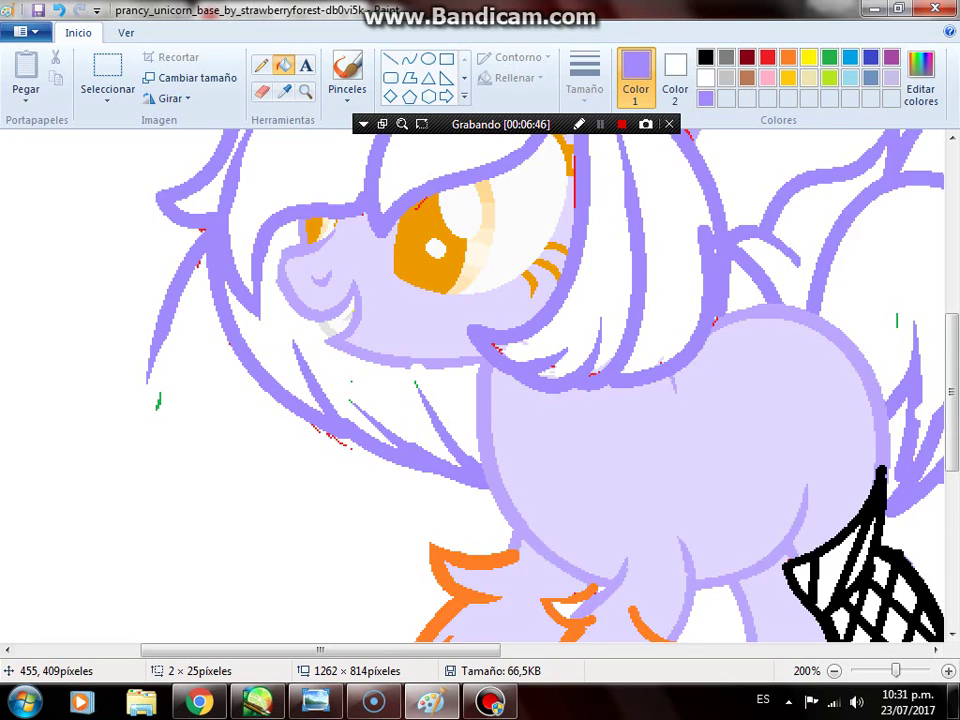
Step: Recolour the lavender outlines of the pony's face, torso and legs light grey with the fill tool
scroll(480, 385, up, 5)
click(746, 77)
click(335, 340)
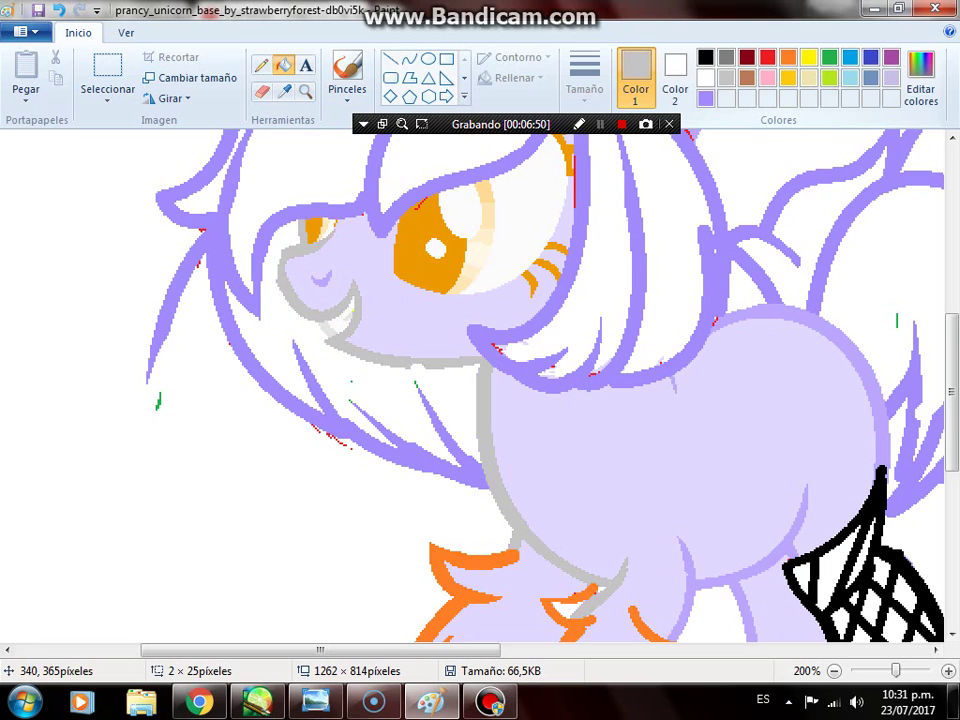
scroll(545, 385, down, 3)
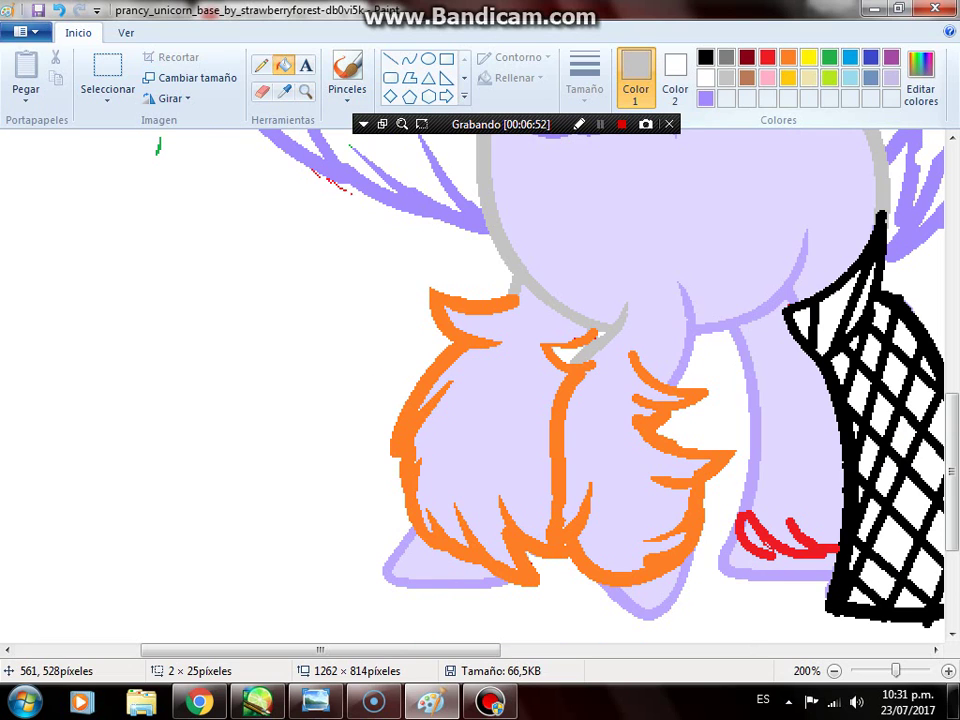
click(752, 424)
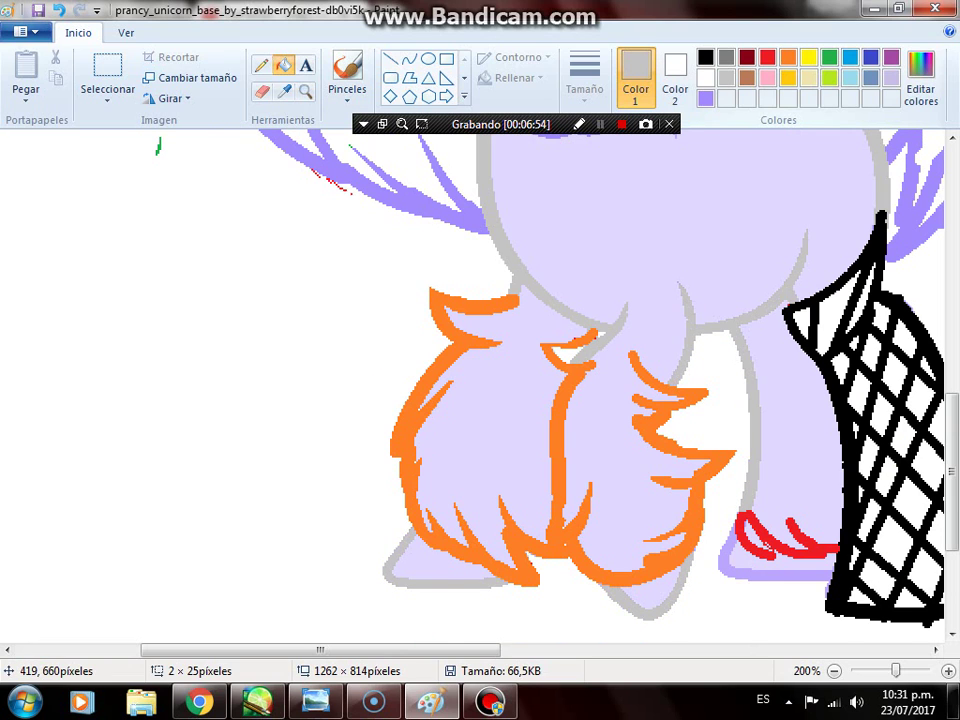
Step: Fill the pony's lavender face, torso and leg areas with white
scroll(545, 385, up, 3)
click(706, 78)
click(515, 300)
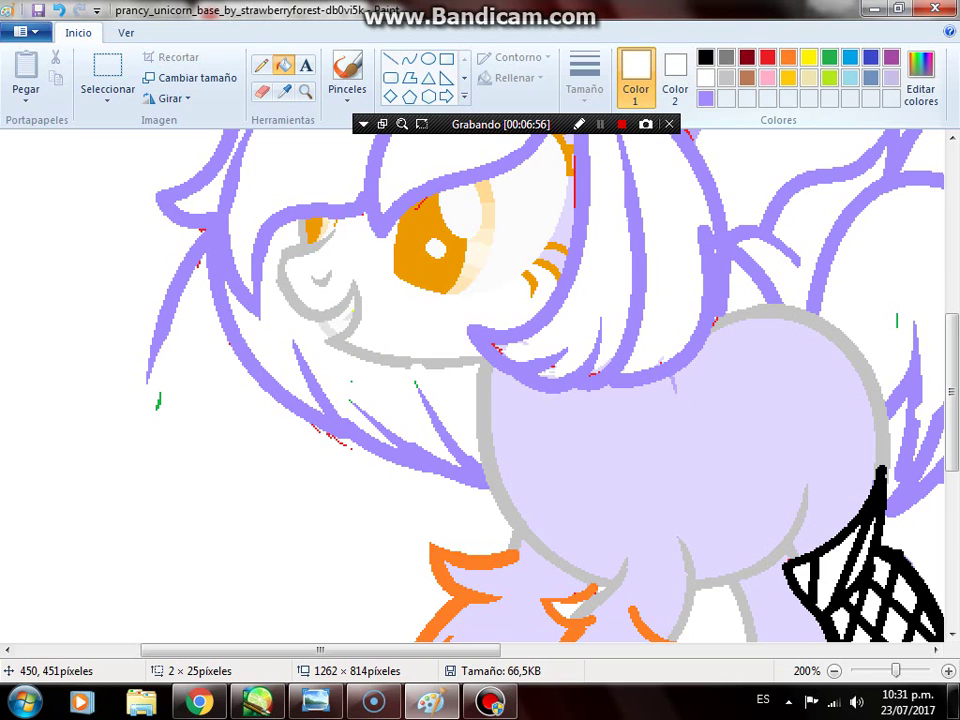
click(552, 454)
scroll(560, 450, down, 3)
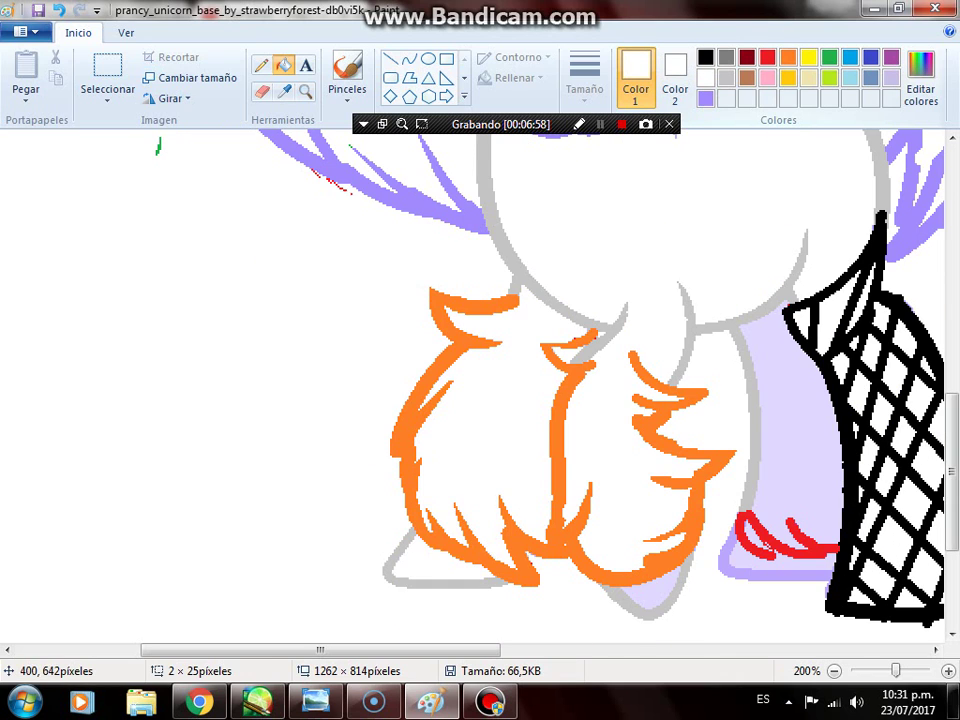
scroll(658, 392, up, 4)
scroll(600, 500, down, 3)
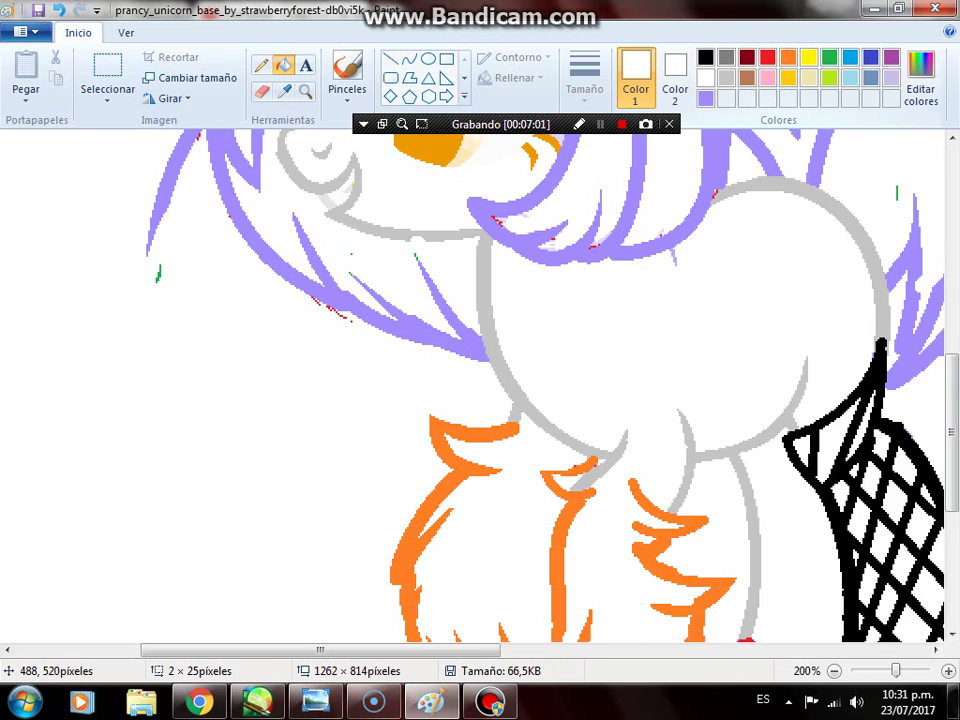
scroll(388, 358, up, 1)
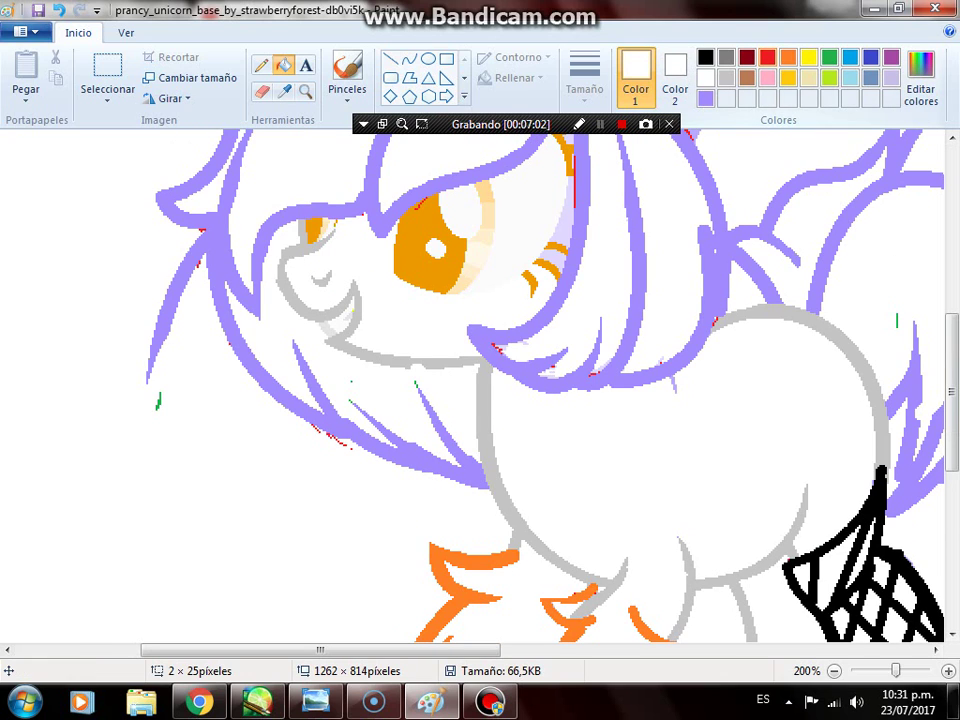
Step: Fill the canvas background and the connected areas inside the mane with red
click(767, 57)
click(120, 250)
click(610, 309)
scroll(352, 395, up, 4)
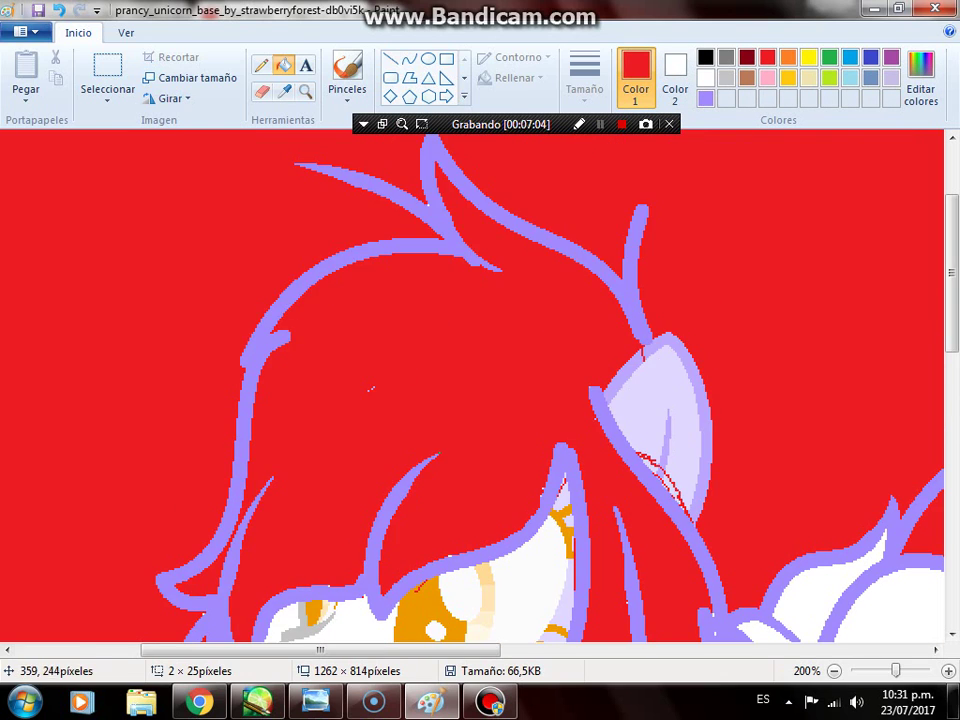
scroll(358, 443, down, 4)
click(390, 359)
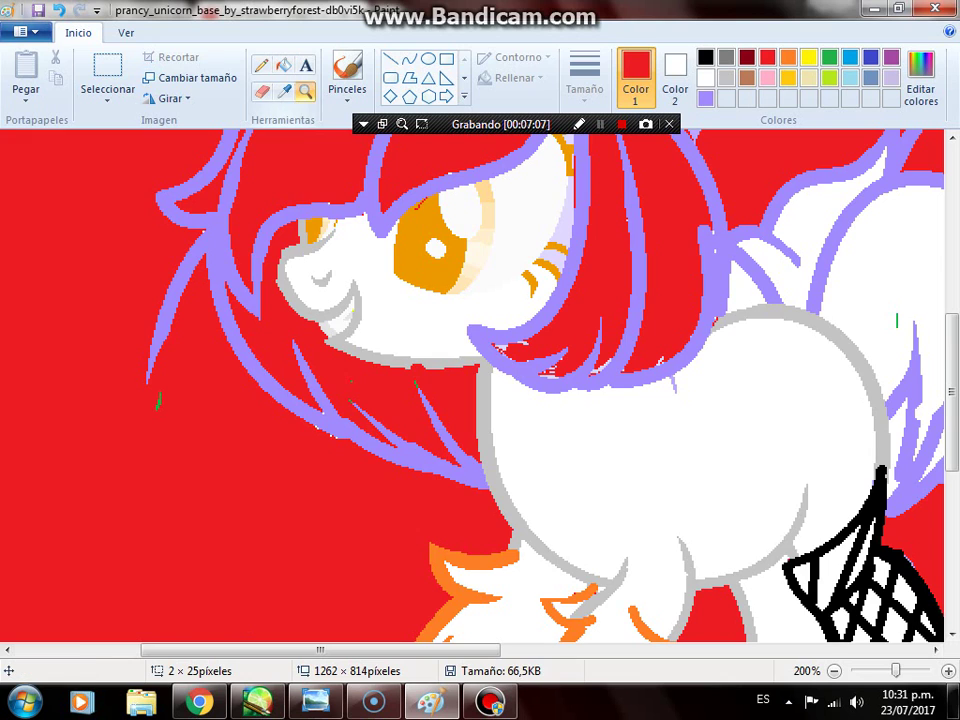
click(306, 91)
click(391, 262)
click(284, 91)
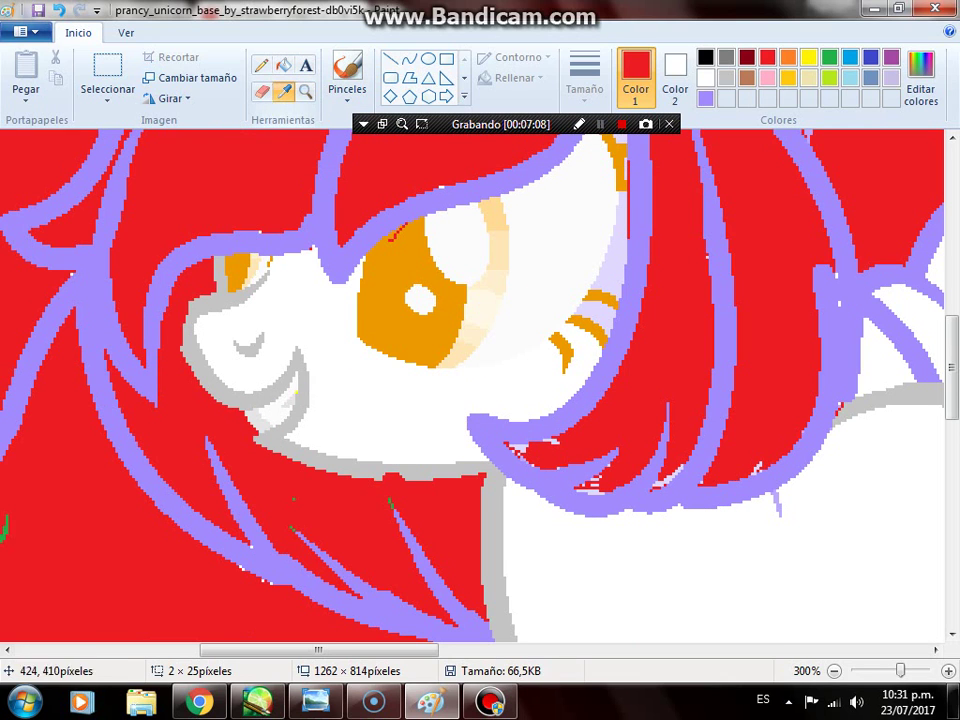
drag(318, 650, 135, 650)
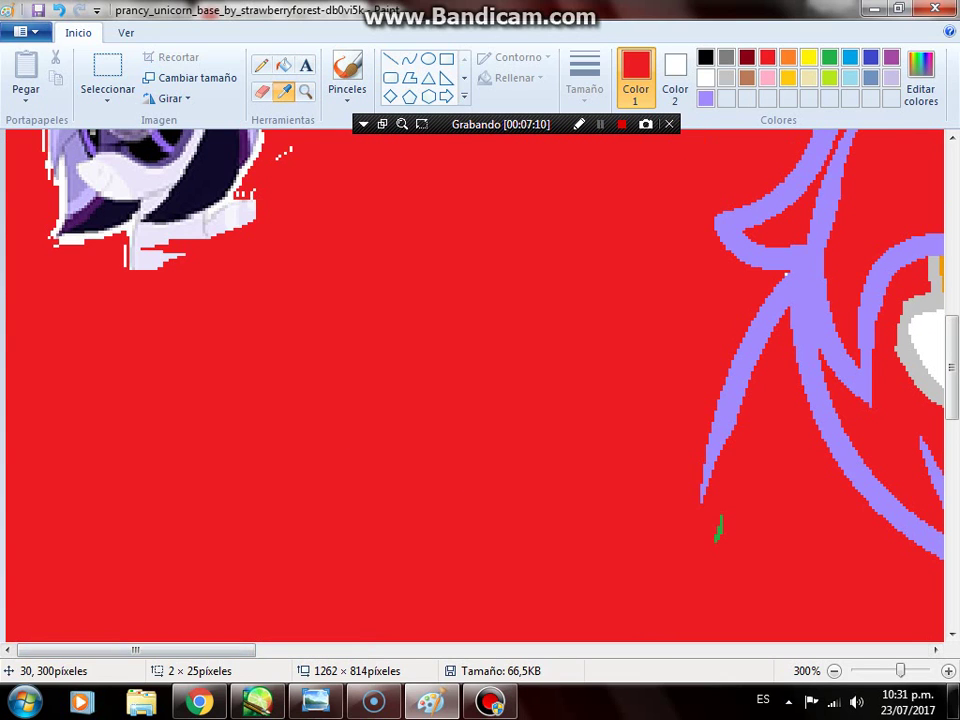
click(125, 255)
click(284, 91)
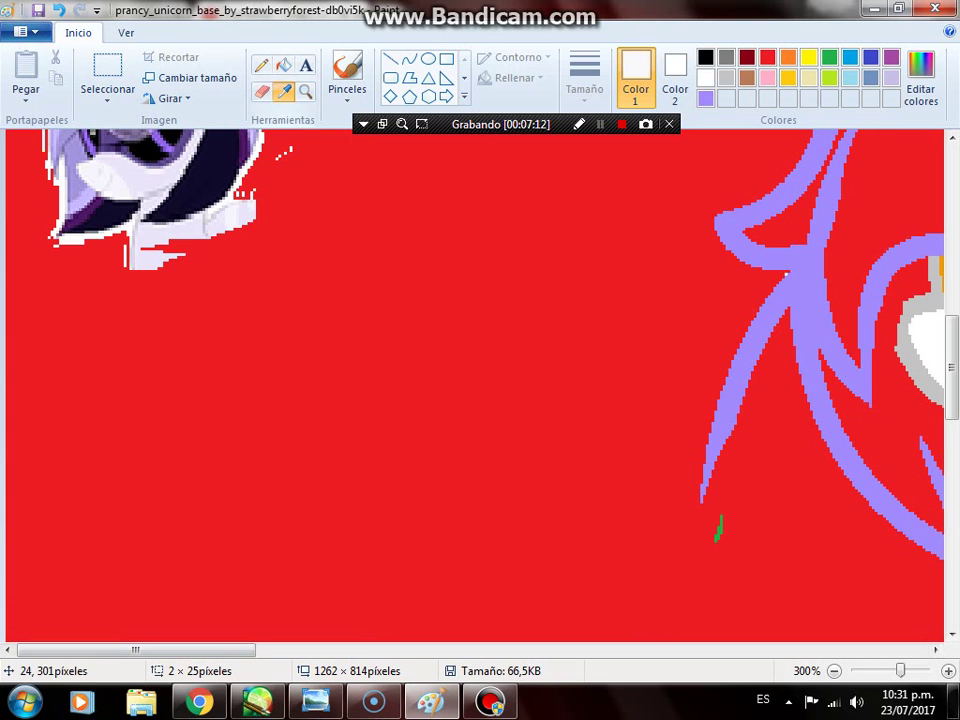
click(86, 160)
drag(135, 650, 266, 645)
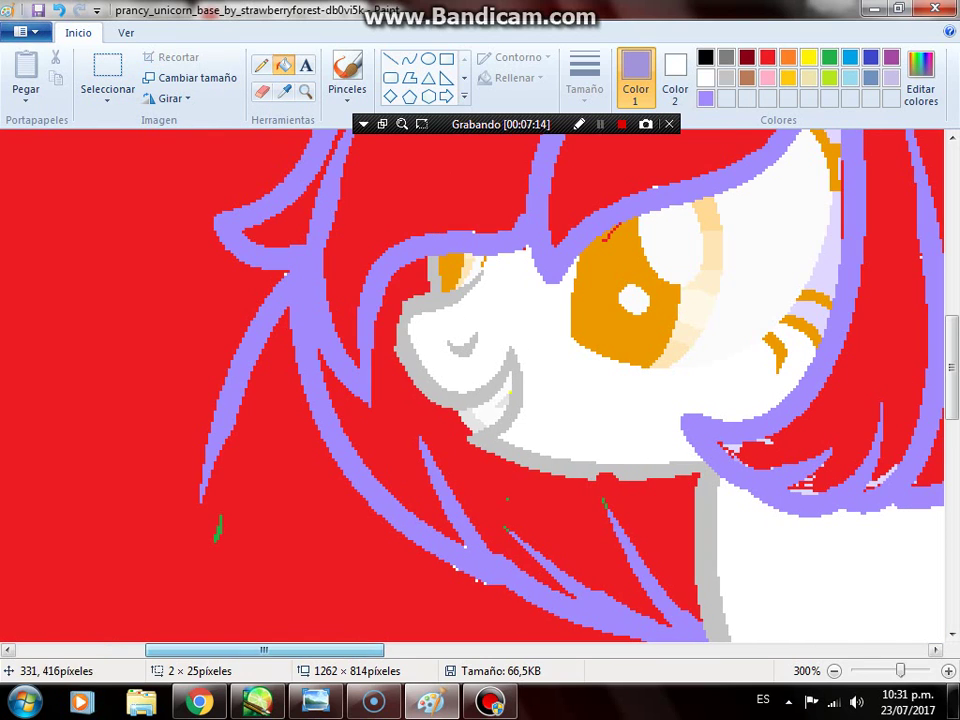
scroll(550, 629, up, 2)
key(ctrl+z)
key(ctrl+z)
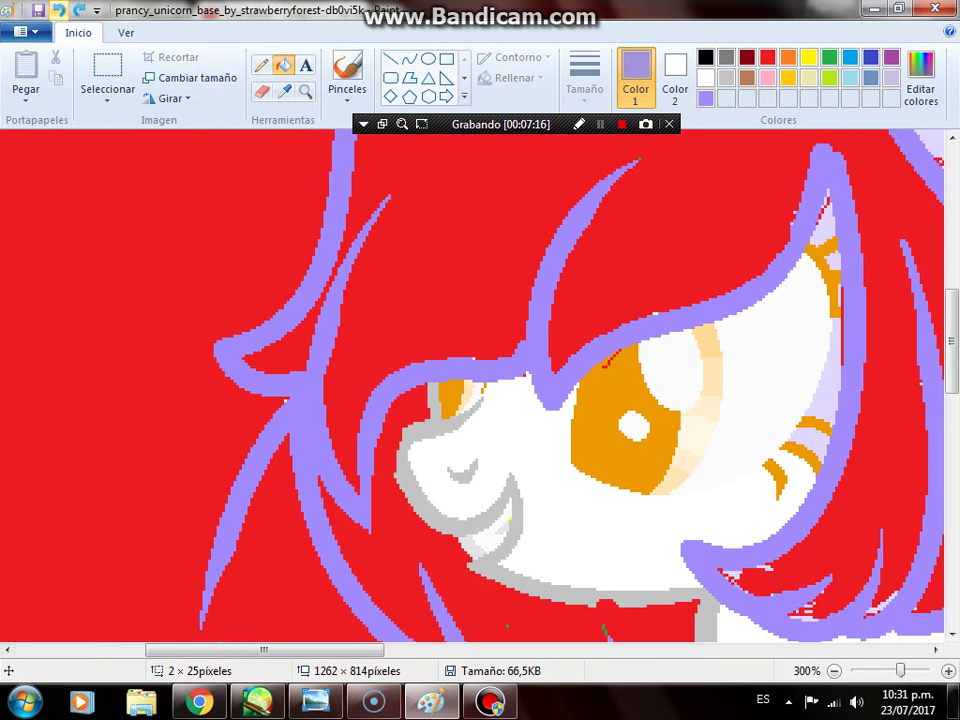
Step: Sample the pale purple from the reference pony's mane and fill the red mane areas around the face with it
drag(262, 650, 135, 650)
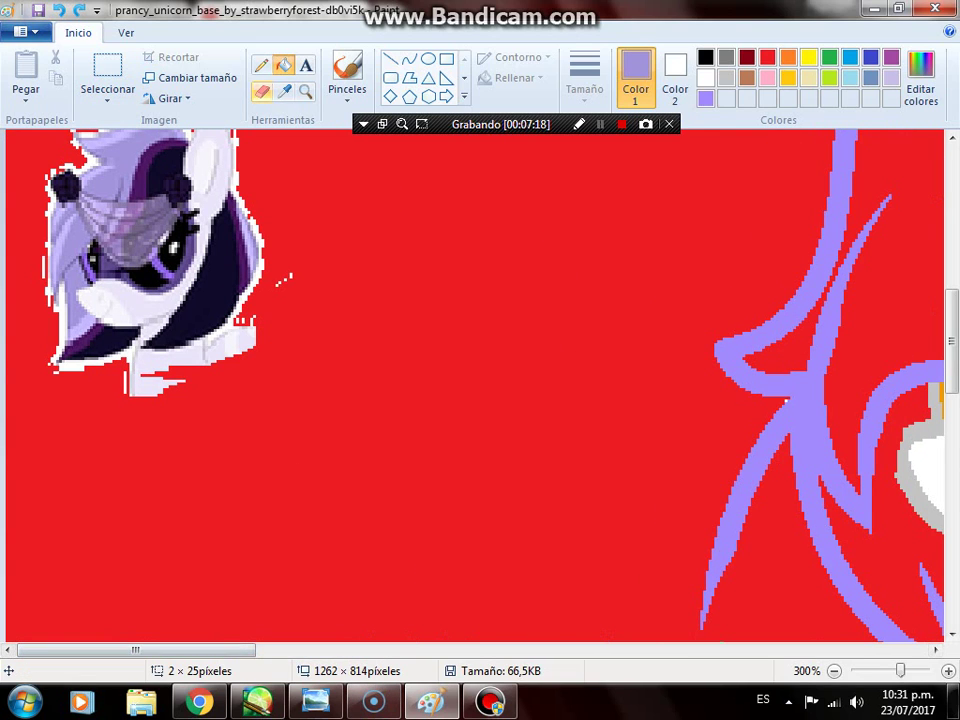
click(284, 91)
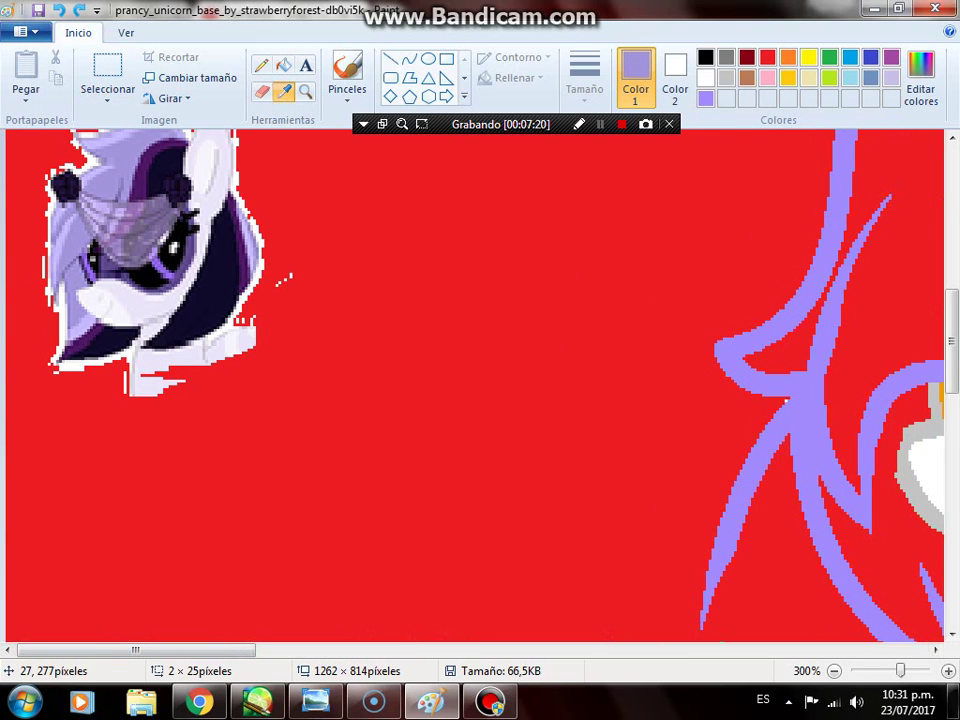
click(59, 260)
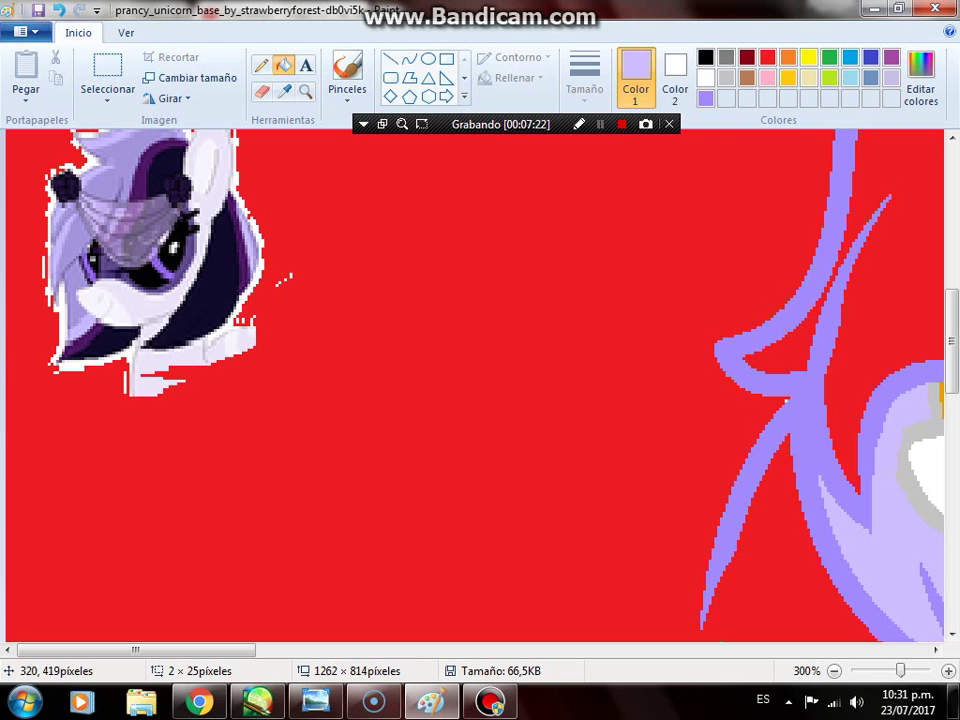
key(ctrl+Page_Down)
key(ctrl+Page_Down)
key(ctrl+Page_Down)
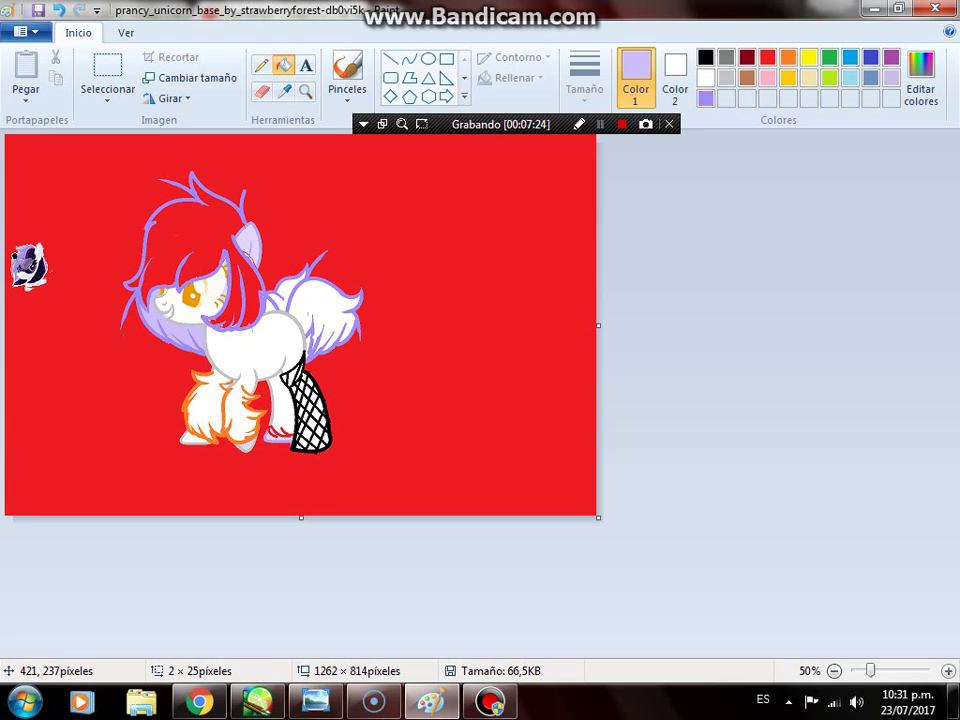
click(215, 252)
Step: Fill the white sections of the tail with the same pale purple
click(306, 91)
click(333, 356)
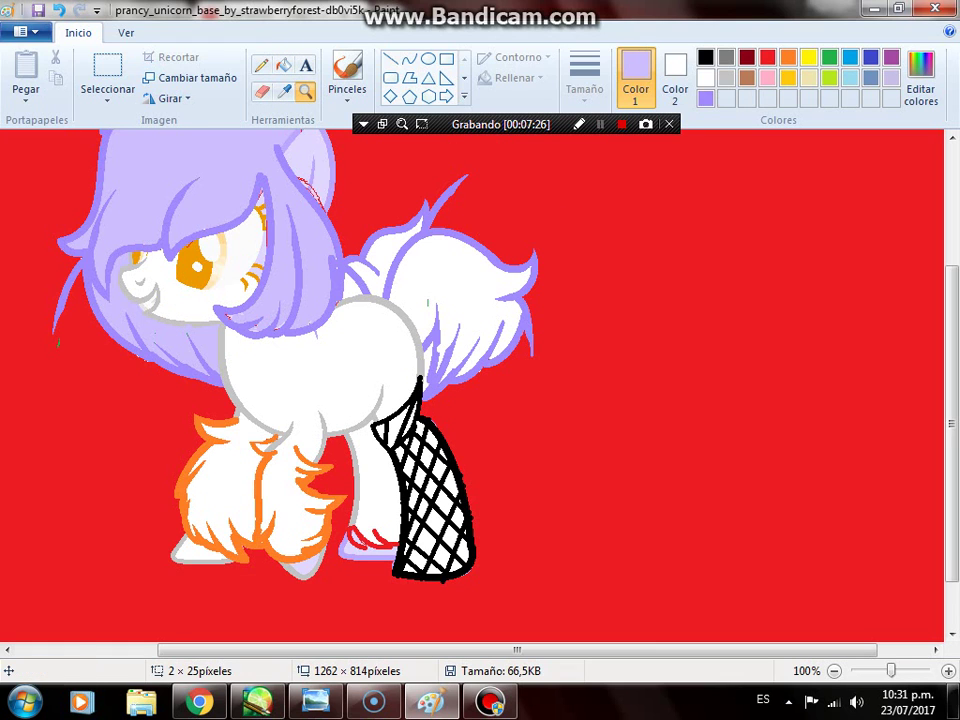
click(284, 65)
click(475, 270)
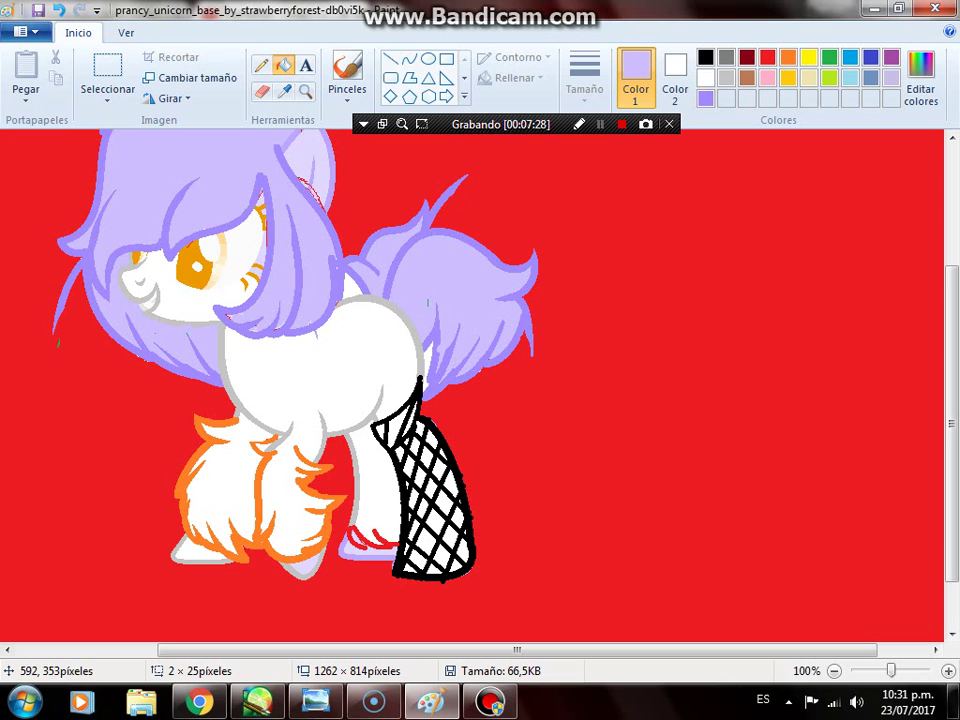
Step: Sample the light lavender from inside the ear and paint over the stray red pixels along its lower edge
scroll(470, 385, up, 3)
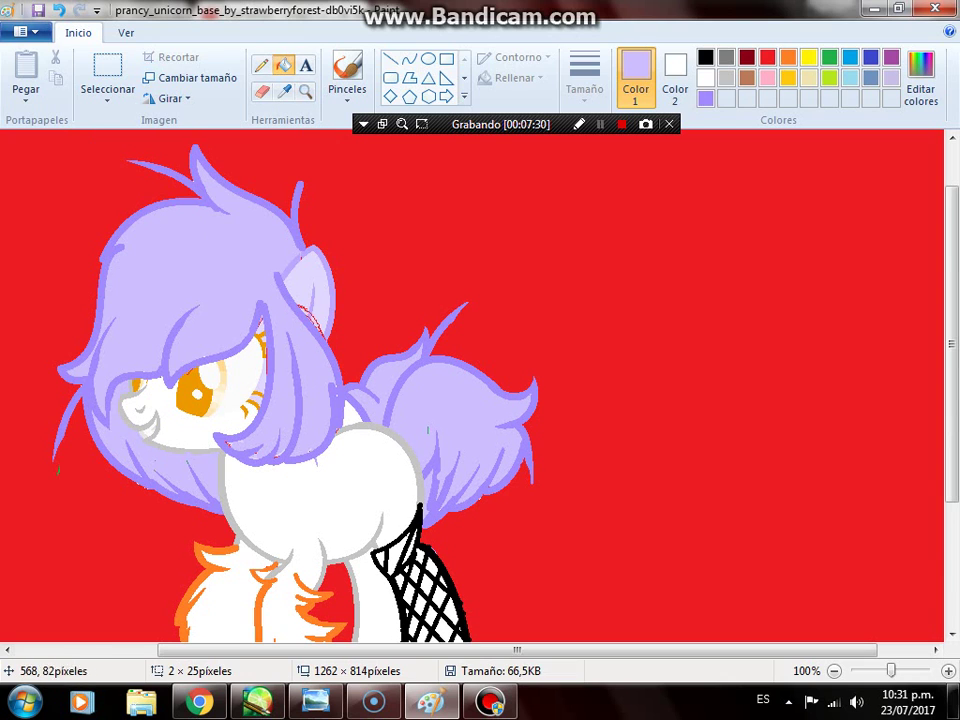
click(305, 90)
click(302, 190)
click(432, 470)
click(405, 530)
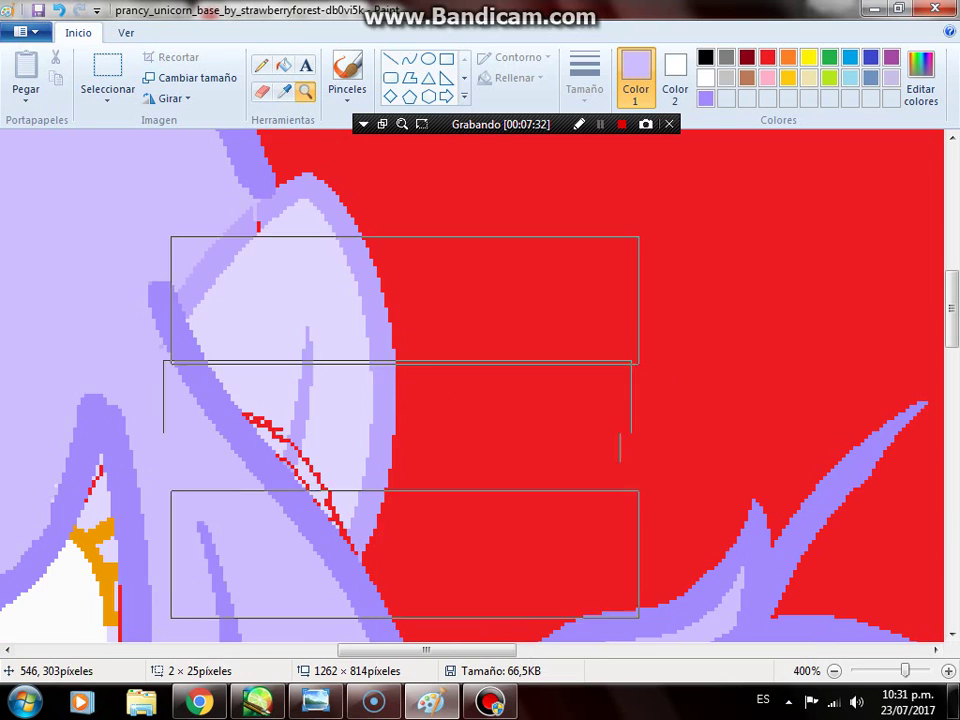
click(296, 222)
click(296, 221)
click(261, 65)
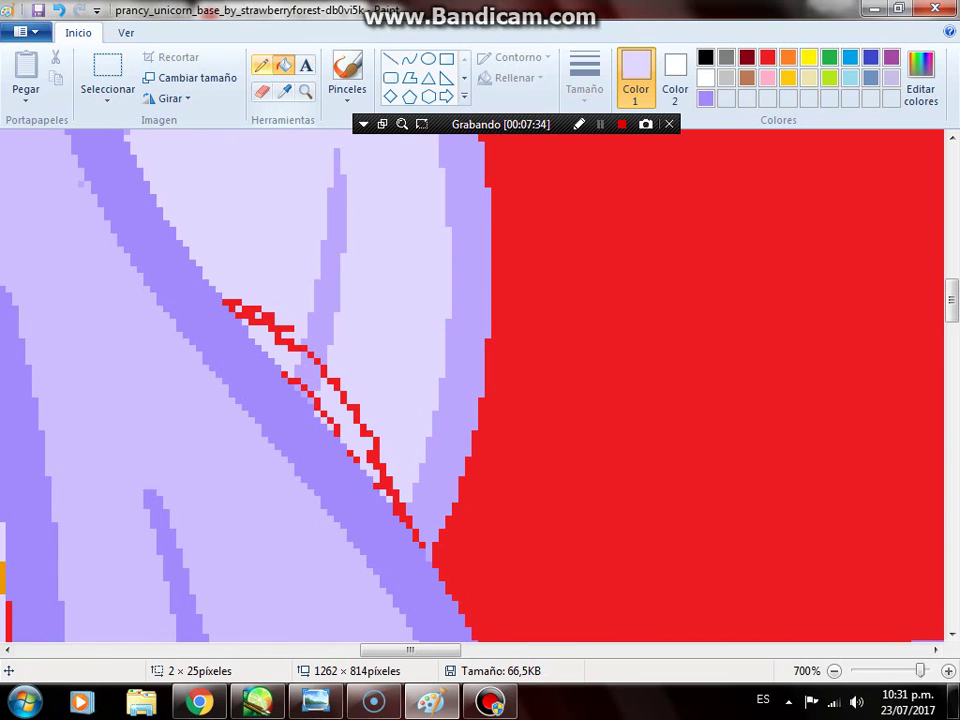
click(233, 305)
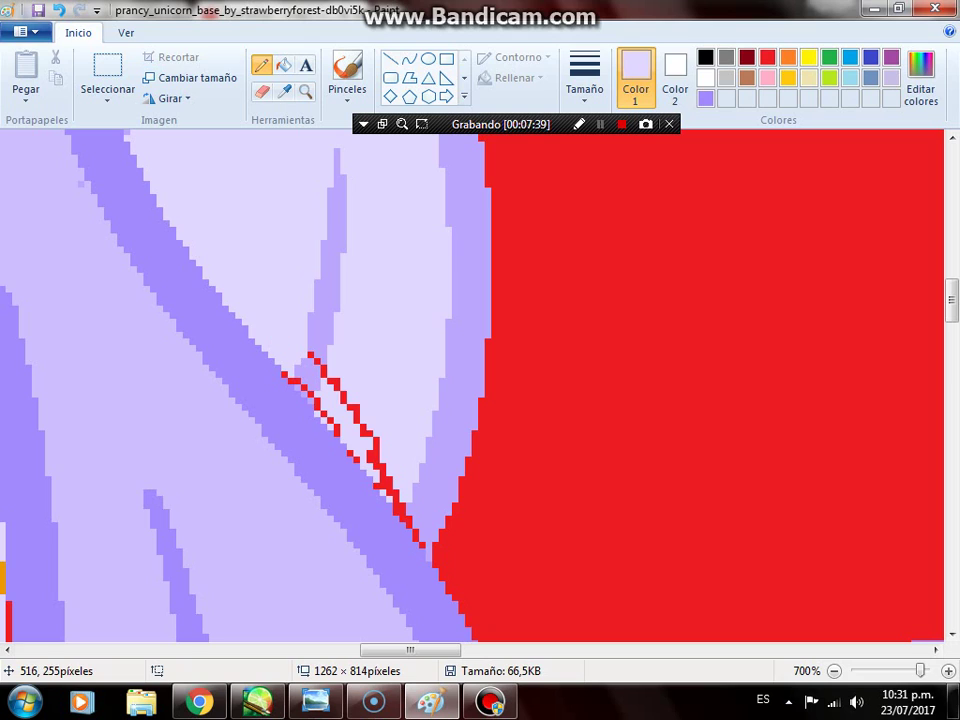
mouse_move(370, 465)
mouse_down()
mouse_move(405, 520)
mouse_move(363, 425)
mouse_up()
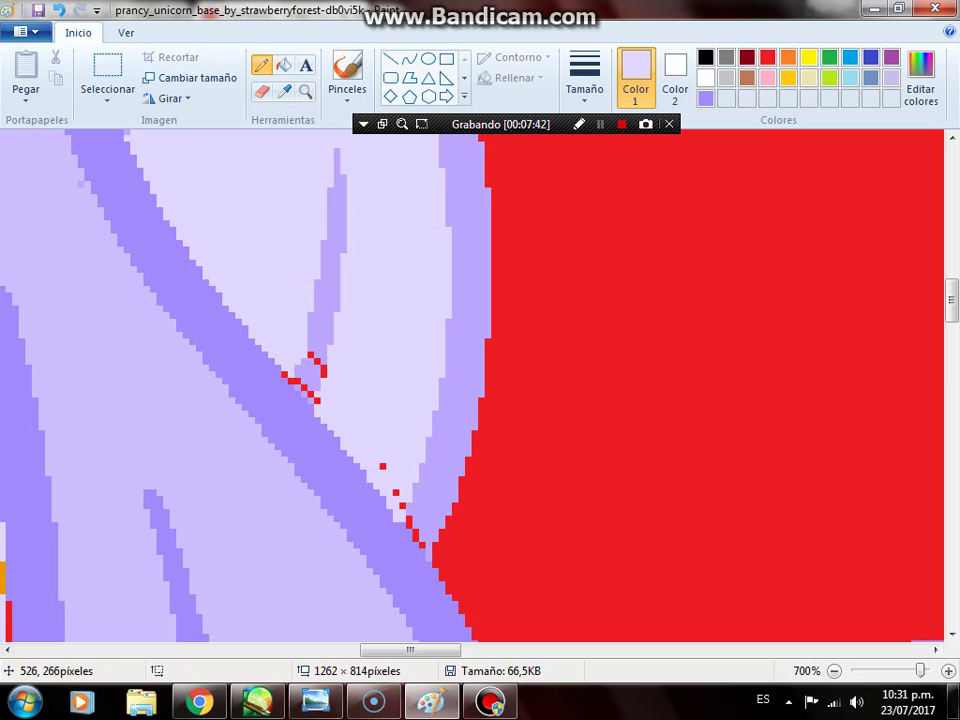
scroll(470, 385, up, 3)
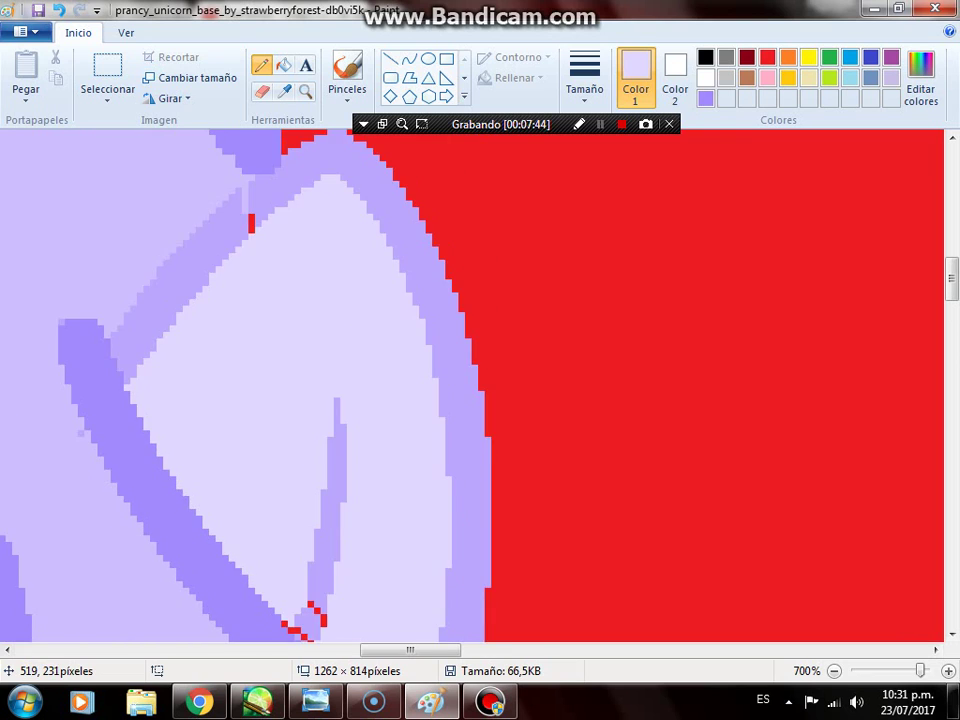
scroll(470, 385, down, 12)
scroll(470, 385, up, 3)
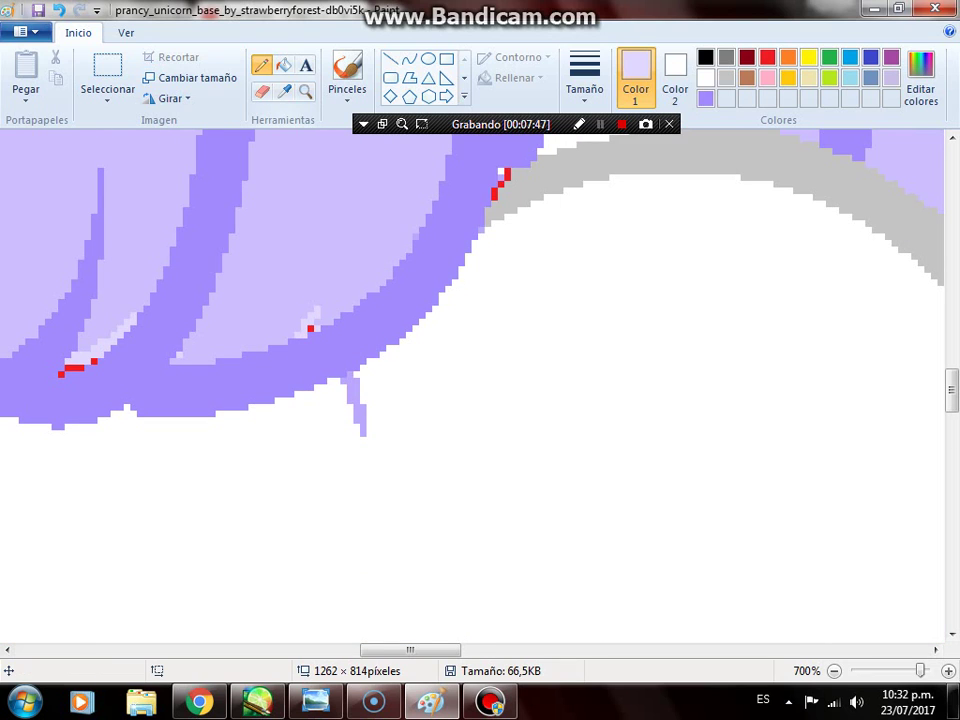
click(283, 89)
click(140, 249)
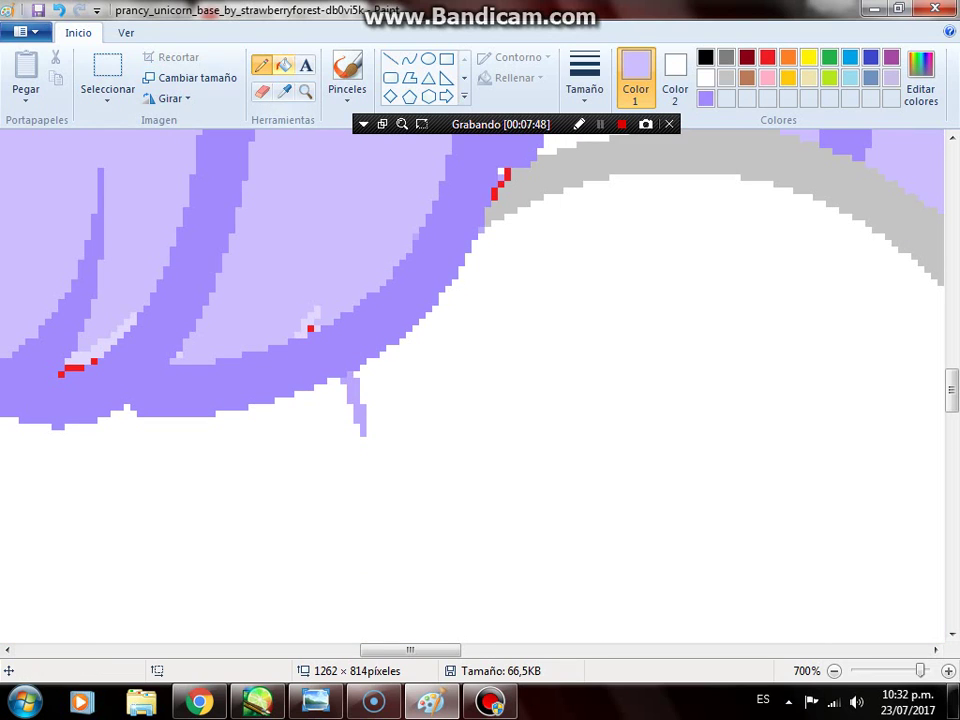
click(262, 90)
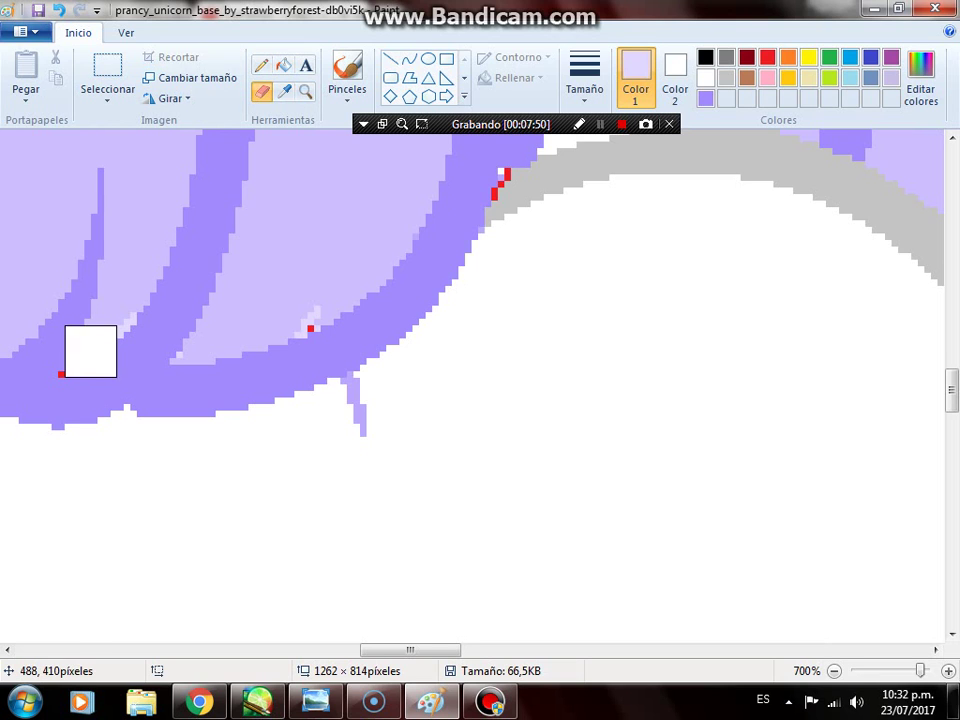
scroll(921, 621, down, 8)
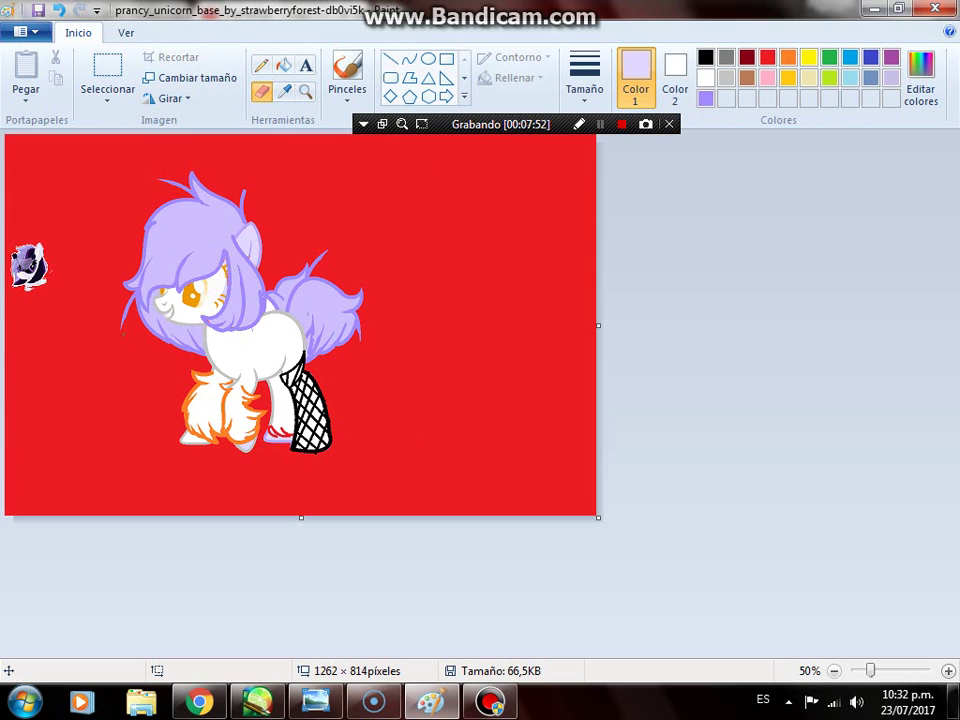
Step: Draw a light lavender curve about 100 × 84 pixels from the ear to the mane's upper tuft and fill the area above it with that colour
click(306, 91)
click(210, 199)
click(340, 290)
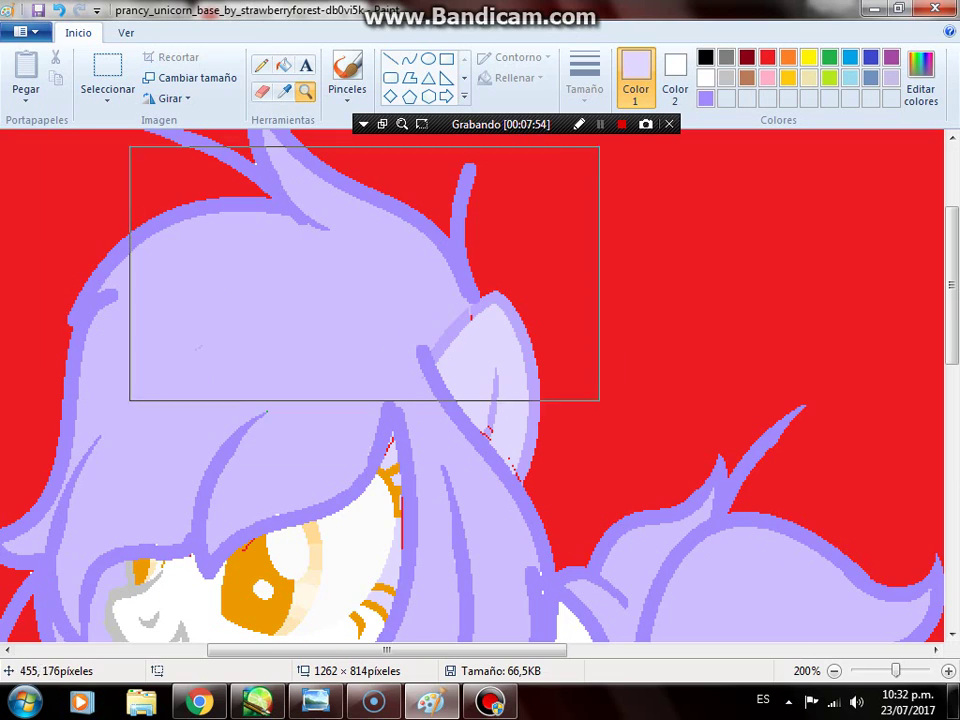
click(409, 59)
click(585, 80)
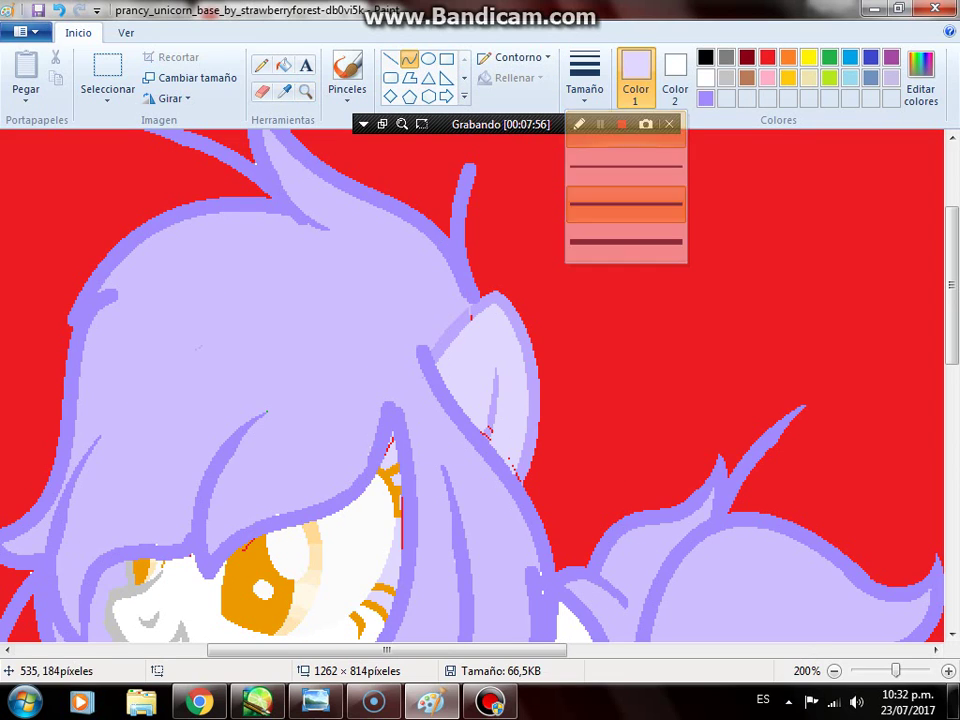
click(626, 199)
mouse_move(470, 318)
mouse_down()
mouse_move(296, 152)
mouse_move(272, 148)
mouse_up()
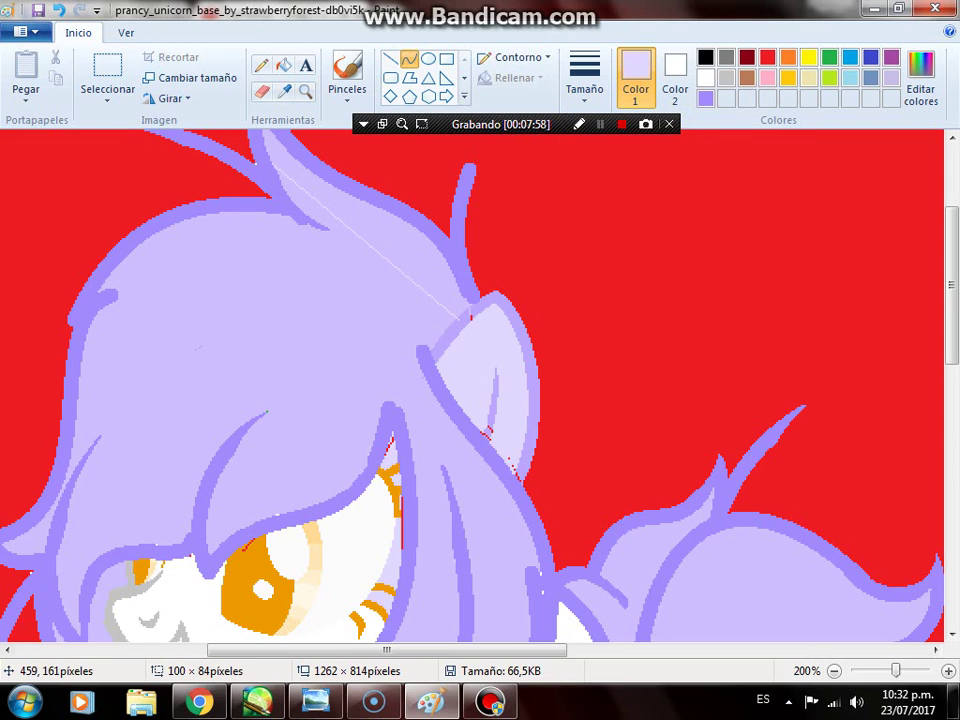
mouse_move(376, 234)
mouse_down()
mouse_move(394, 256)
mouse_move(390, 200)
mouse_up()
click(284, 65)
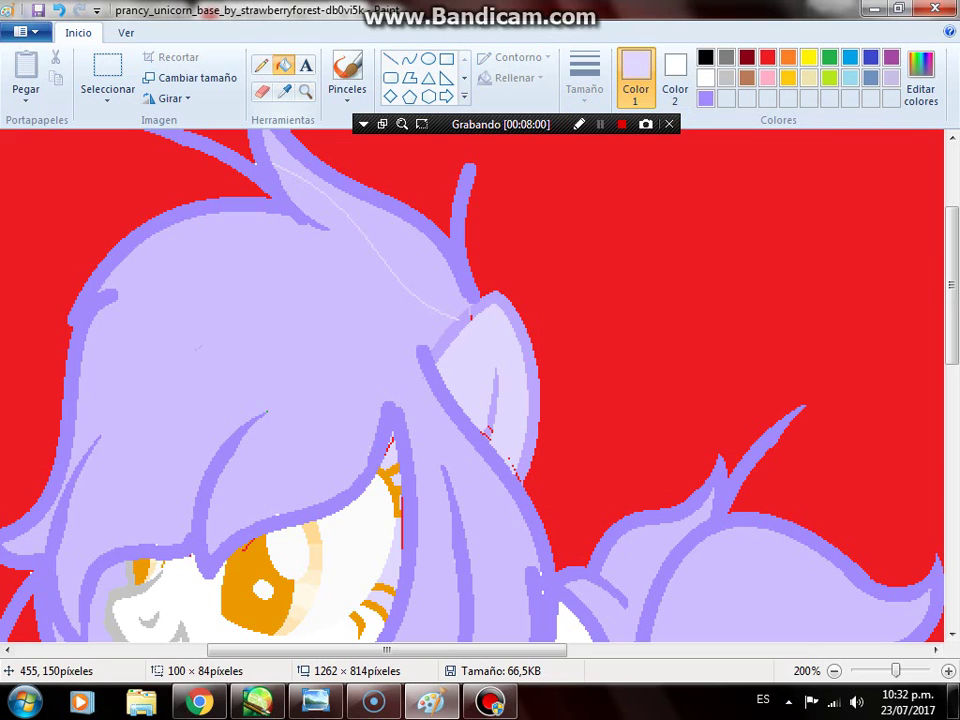
click(370, 212)
Step: Draw a light lavender curve about 53 × 176 pixels down the mane lock below the ear and fill the outer strip to match
scroll(470, 385, down, 5)
click(409, 58)
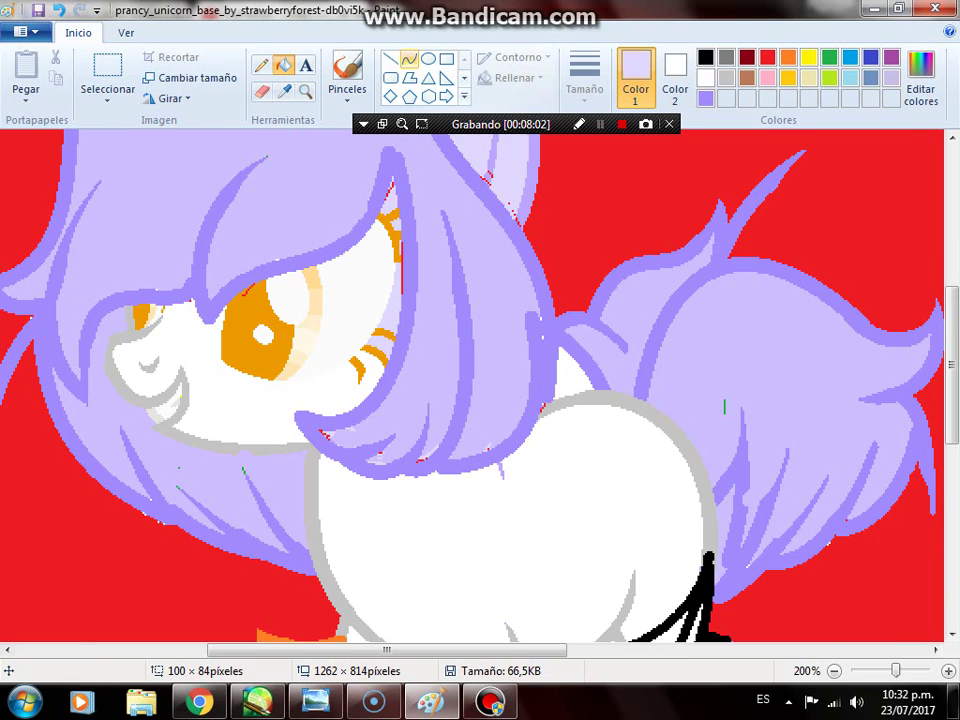
scroll(381, 145, up, 3)
mouse_move(422, 236)
mouse_down()
mouse_move(472, 568)
mouse_move(464, 588)
mouse_up()
mouse_move(470, 420)
mouse_down()
mouse_move(476, 318)
mouse_move(518, 456)
mouse_move(526, 530)
mouse_move(546, 540)
mouse_up()
drag(416, 224, 436, 258)
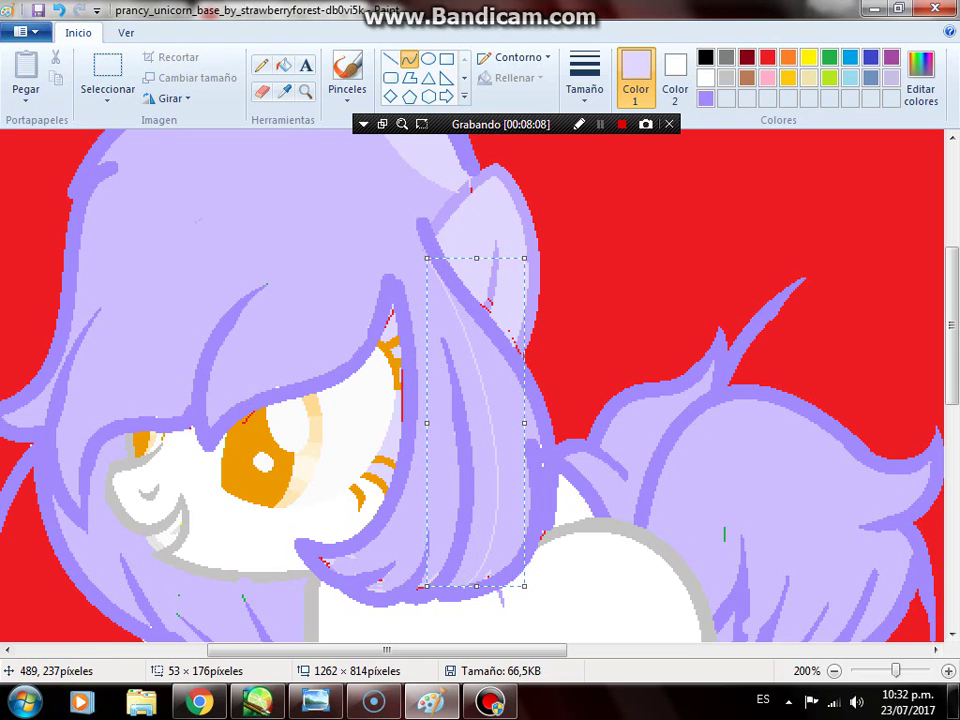
click(284, 64)
click(508, 404)
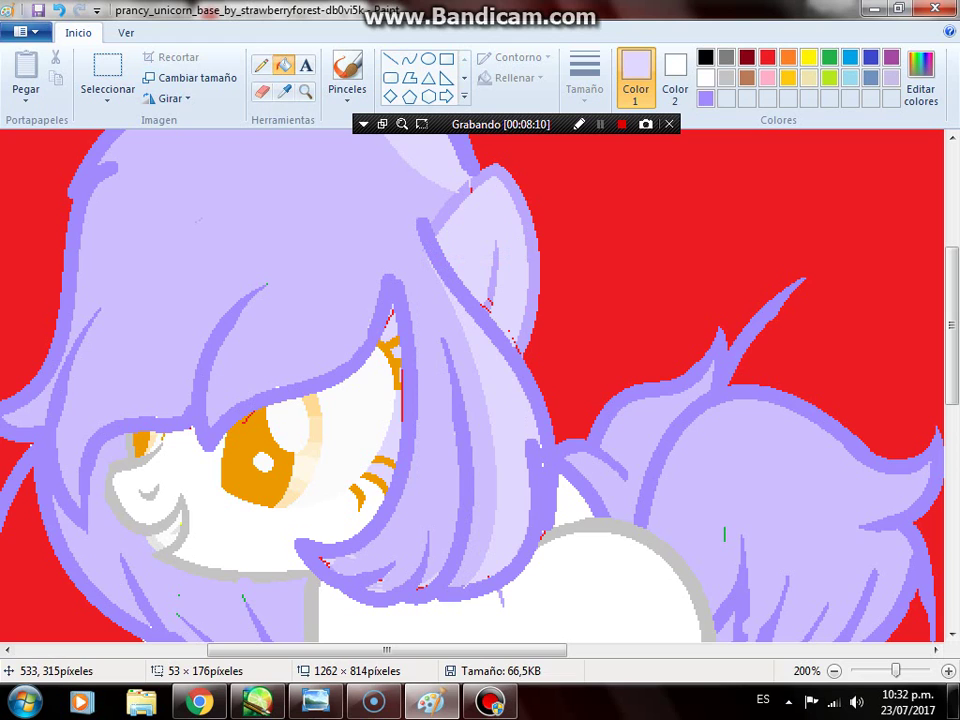
Step: Fill the back part of the mane beneath the pony's chin with light lavender
scroll(470, 385, down, 3)
scroll(470, 385, left, 2)
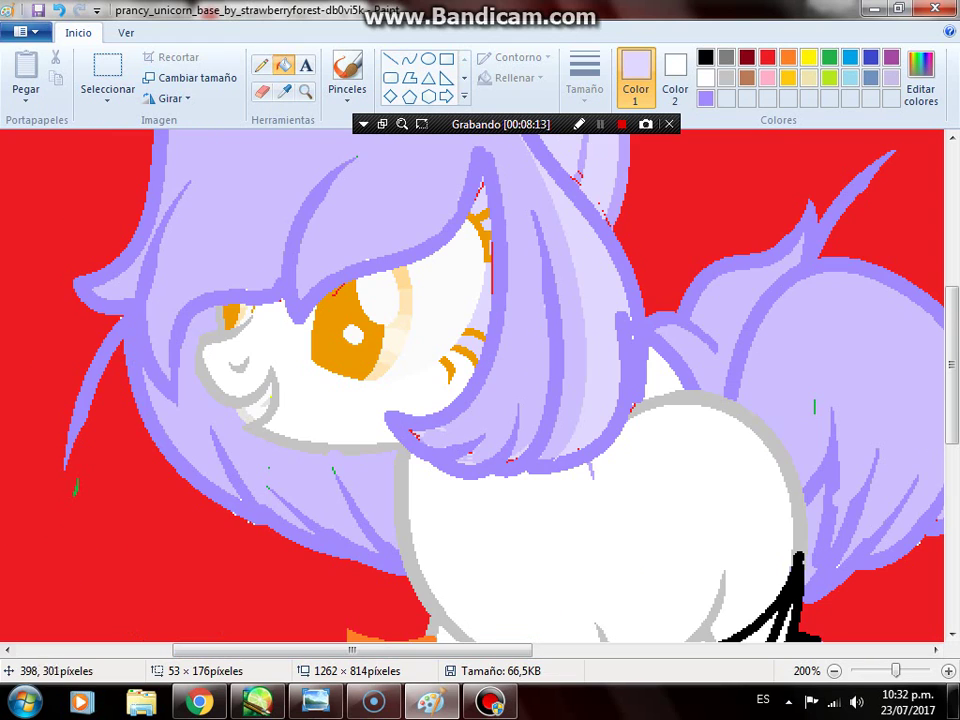
click(261, 64)
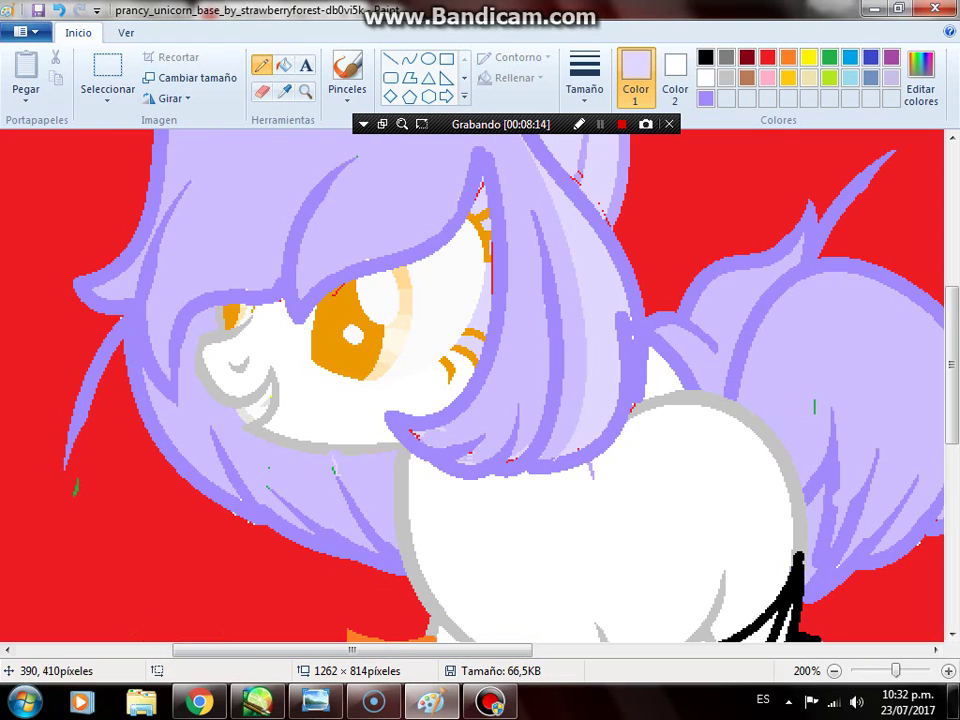
click(284, 64)
click(388, 486)
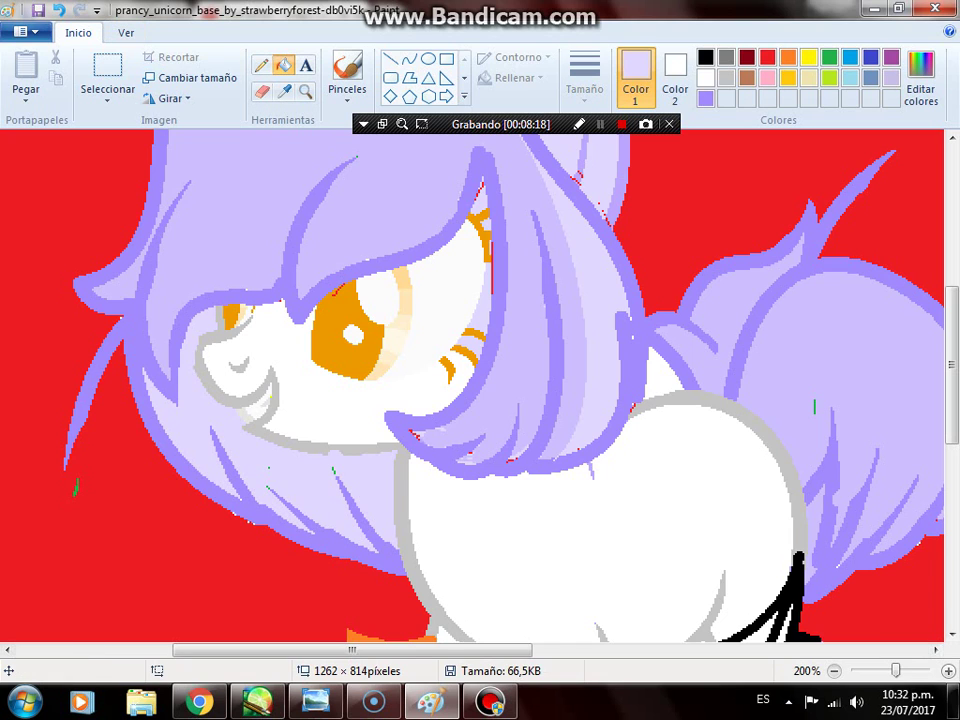
Step: Draw a light lavender curve about 127 × 139 pixels across the front of the mane's crown and fill the outer area to match
scroll(315, 342, down, 2)
scroll(250, 322, up, 1)
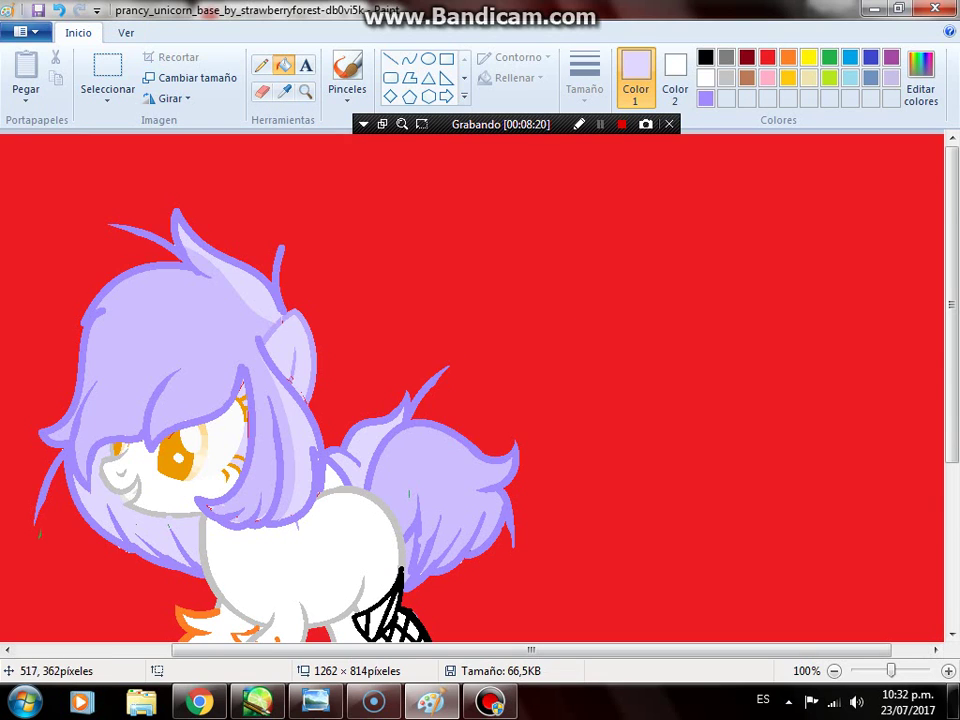
click(408, 60)
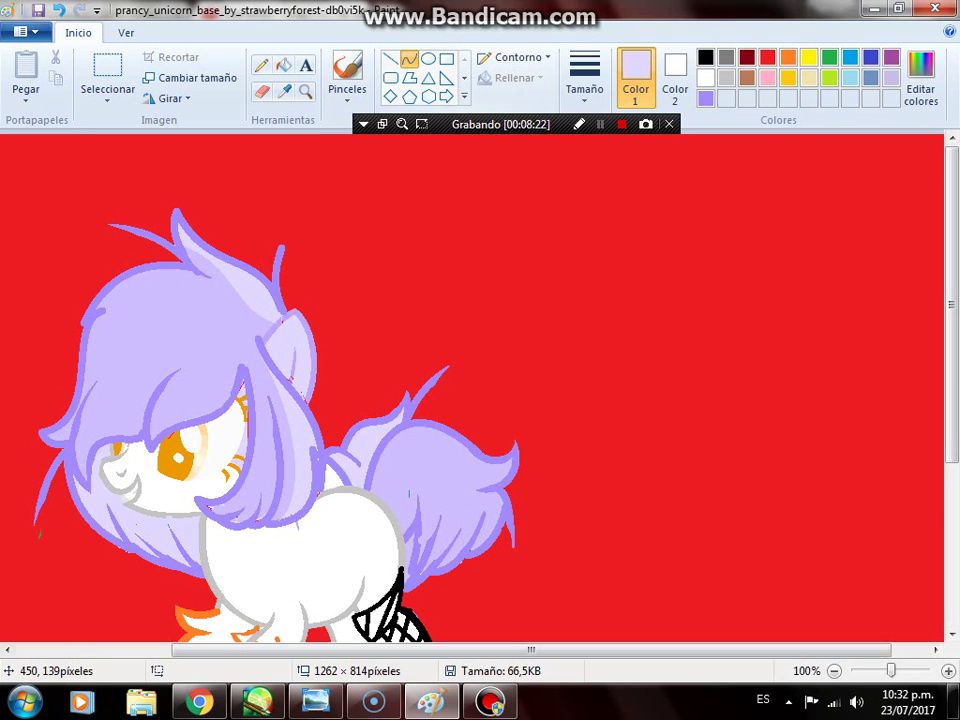
mouse_move(200, 280)
mouse_down()
mouse_move(48, 459)
mouse_move(100, 300)
mouse_up()
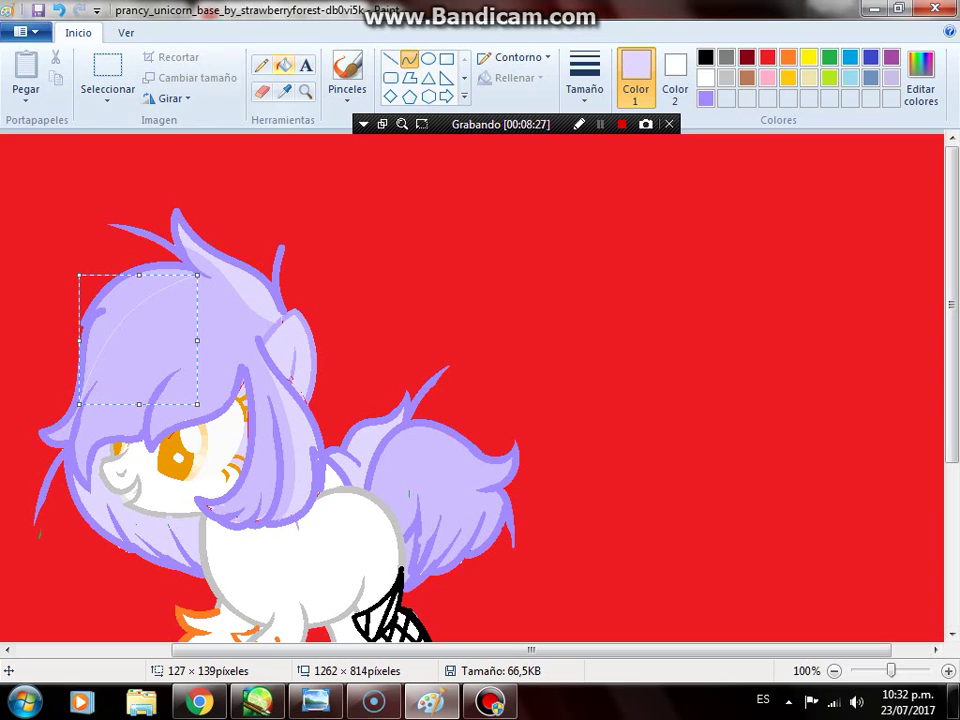
click(284, 64)
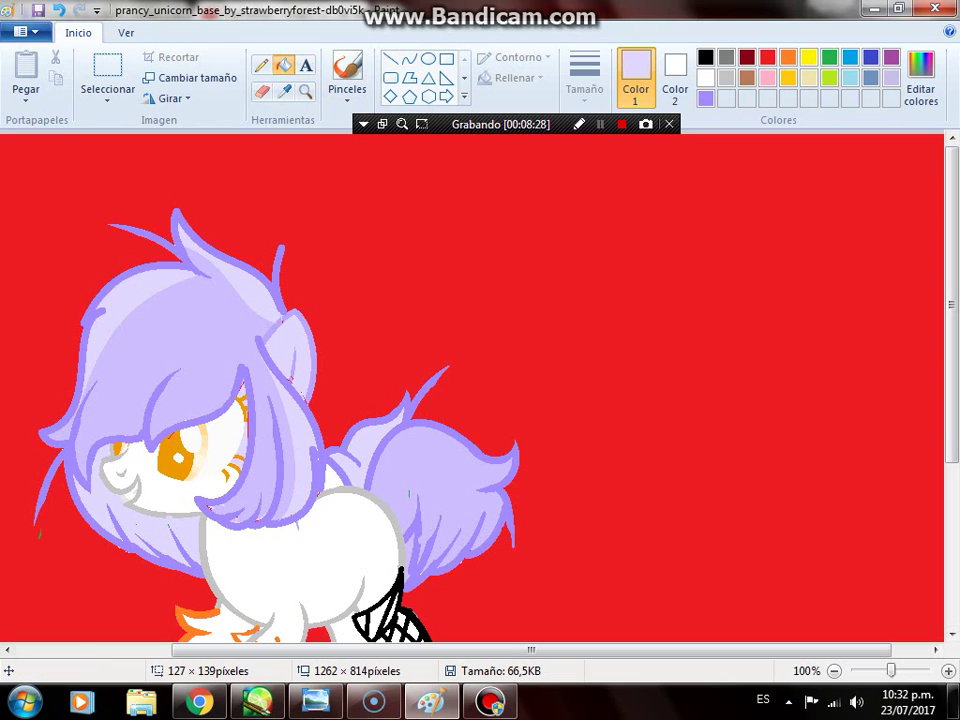
Step: Sample the grey of the body outline and recolour the orange leg fur outlines with it
click(834, 671)
click(305, 91)
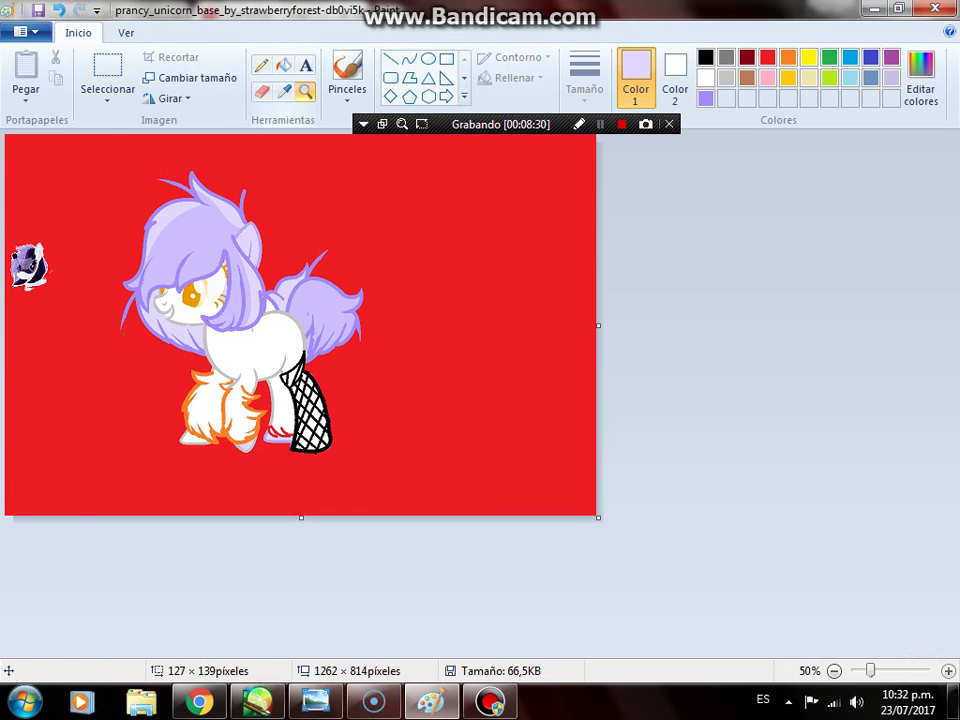
click(259, 426)
click(215, 520)
click(284, 64)
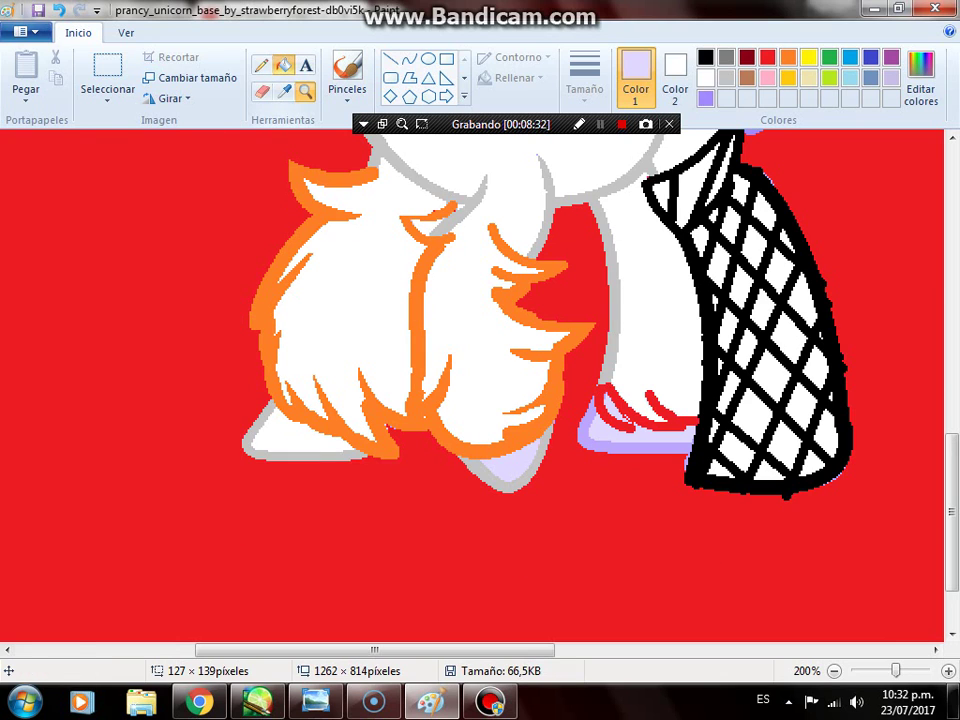
click(284, 91)
click(410, 150)
click(360, 185)
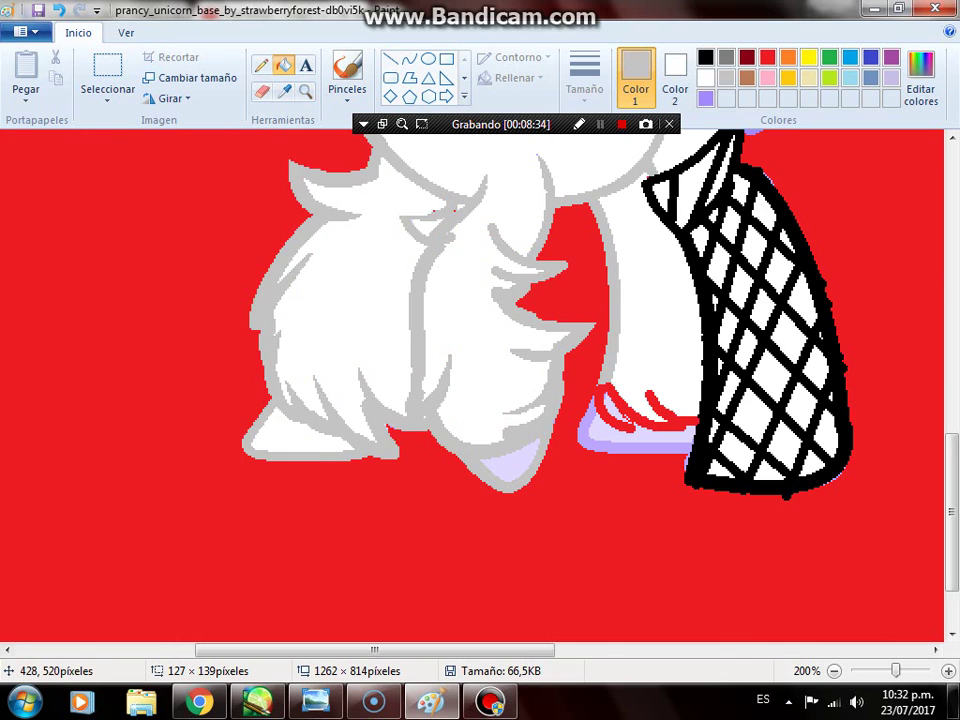
Step: Try to fill the red fur lines above the hind hoof with grey, and undo the fill
scroll(480, 385, up, 3)
scroll(480, 385, down, 3)
click(620, 410)
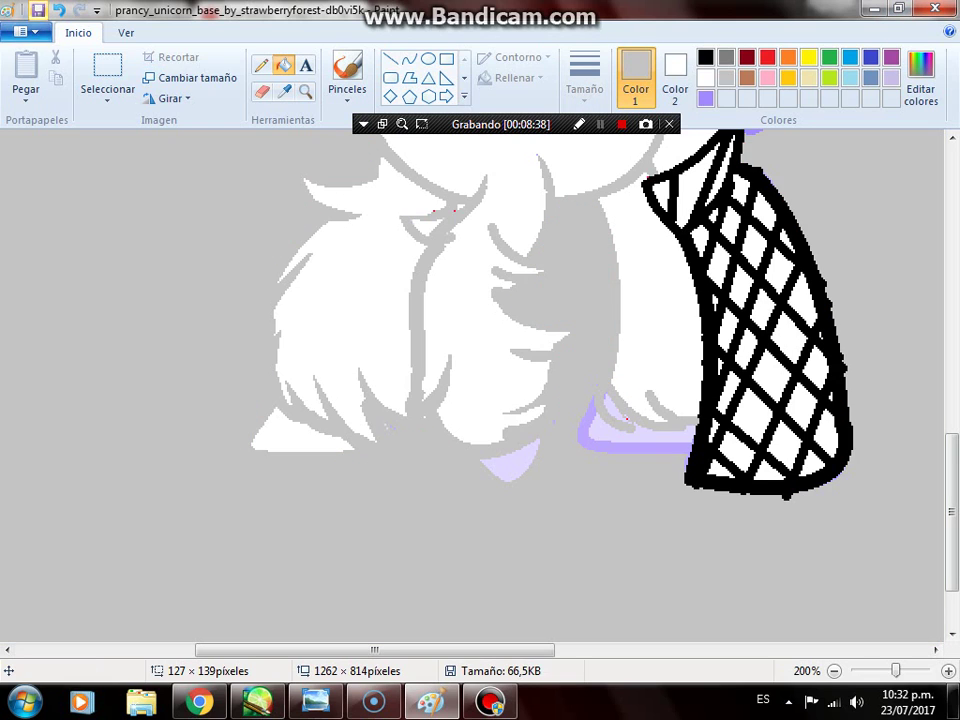
click(59, 10)
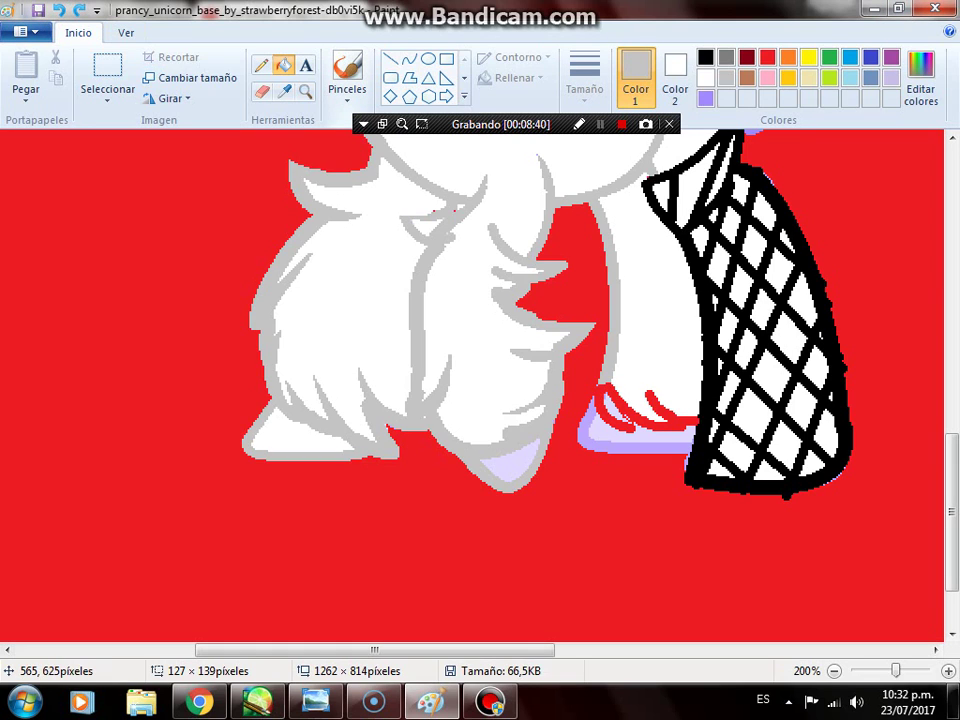
click(626, 387)
key(ctrl+z)
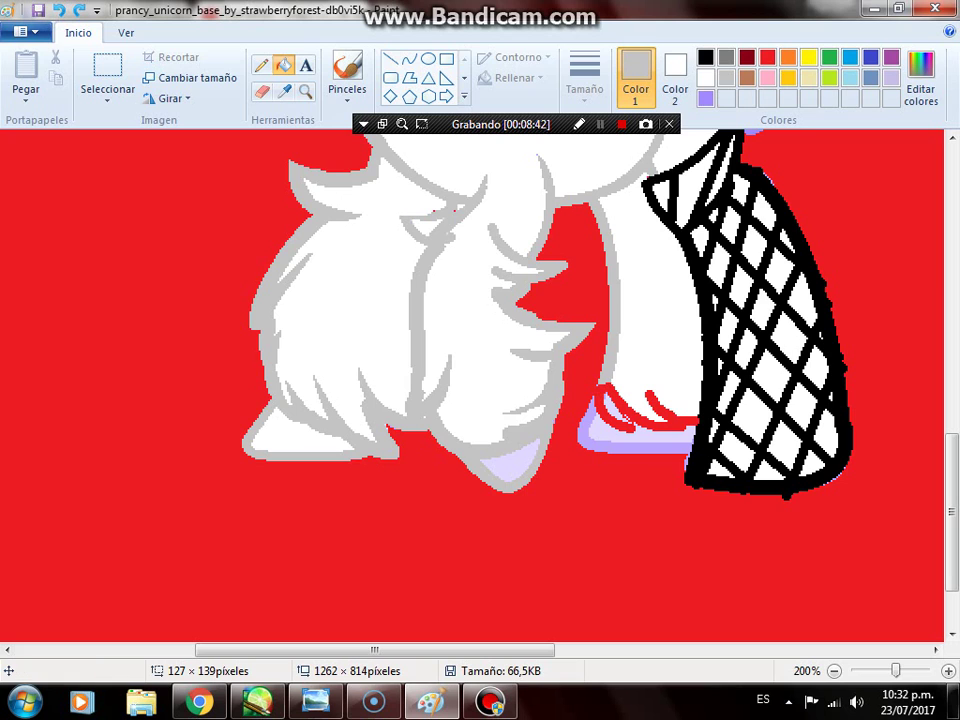
Step: Close the gap between the hind leg outline and the red fur lines with grey pixels, and fill those lines with grey
click(305, 91)
click(298, 347)
click(298, 347)
click(298, 347)
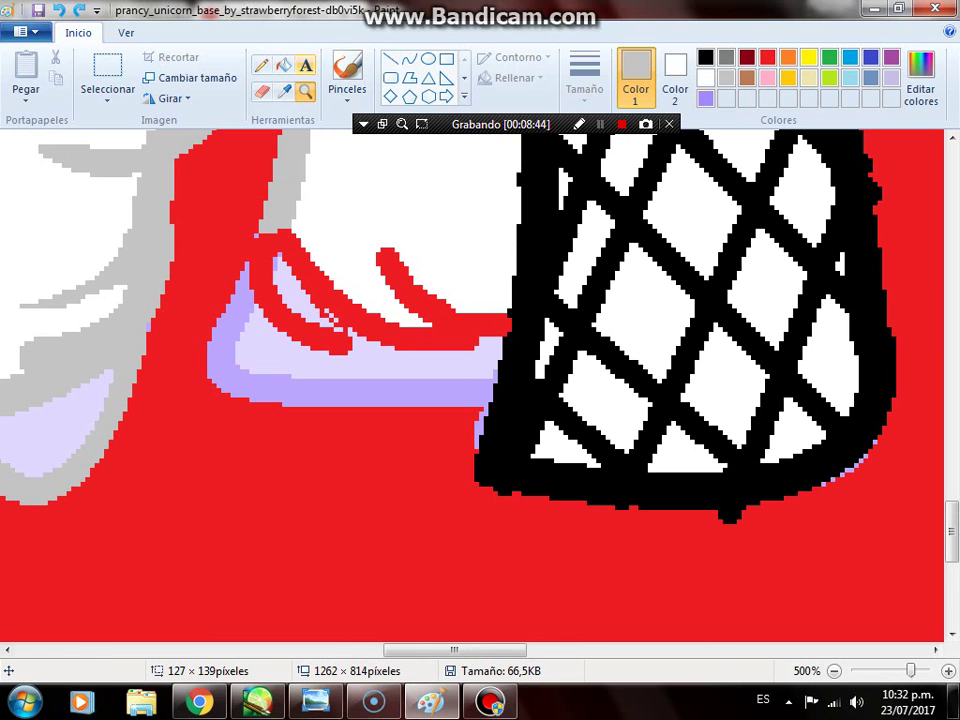
click(261, 65)
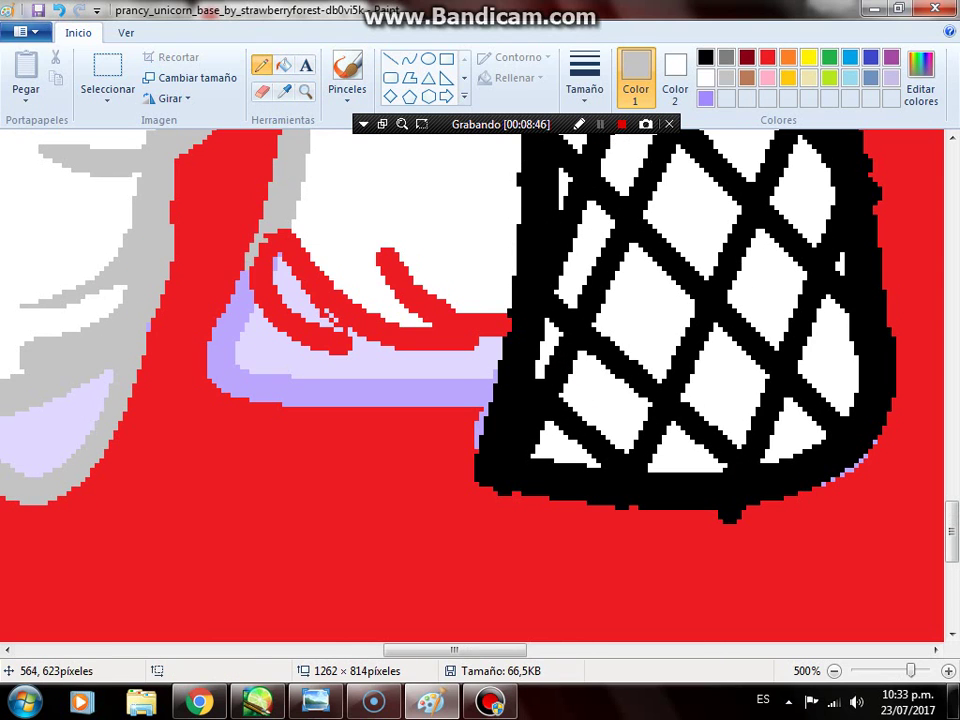
click(284, 65)
click(295, 240)
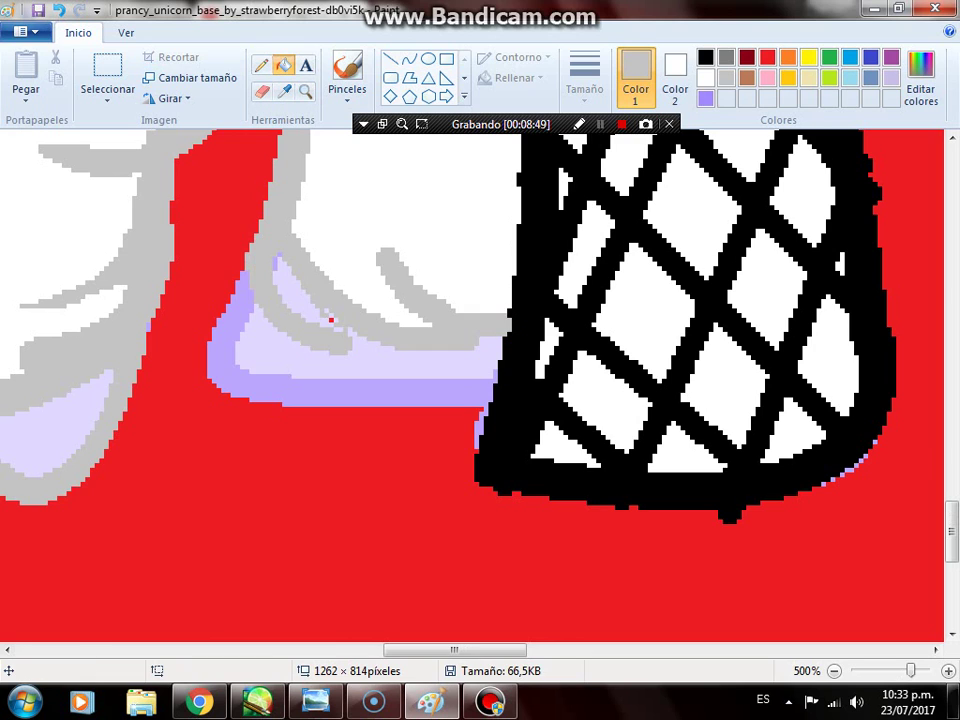
Step: Draw dark navy (RGB 0, 0, 64) pencil lines separating the hoof outlines from the grey outlines of the leg fur
scroll(472, 385, left, 5)
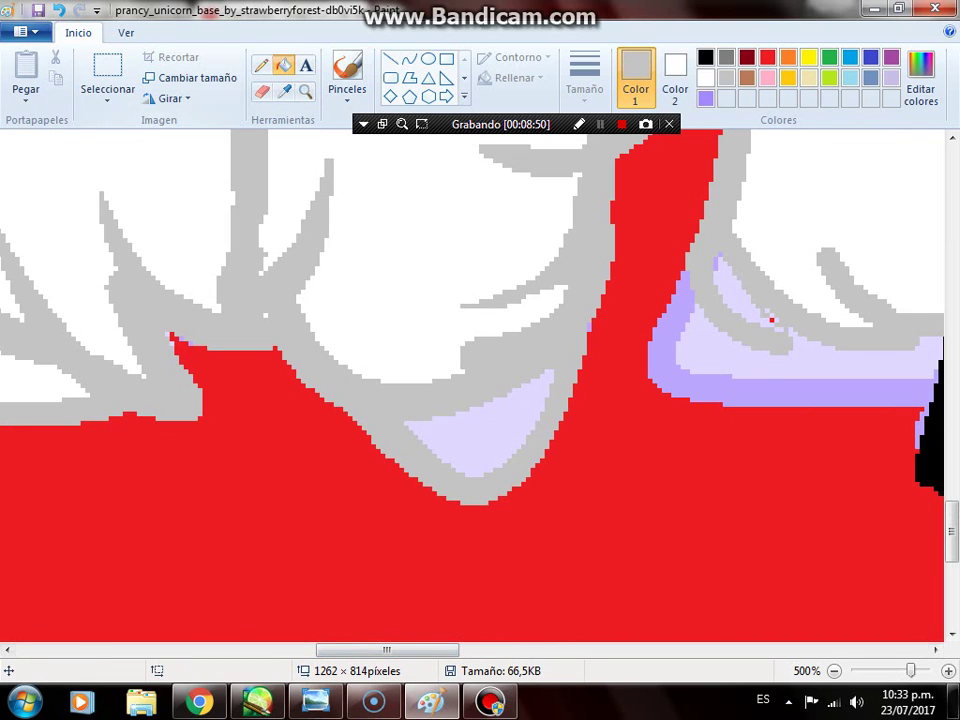
click(261, 65)
click(849, 57)
click(920, 80)
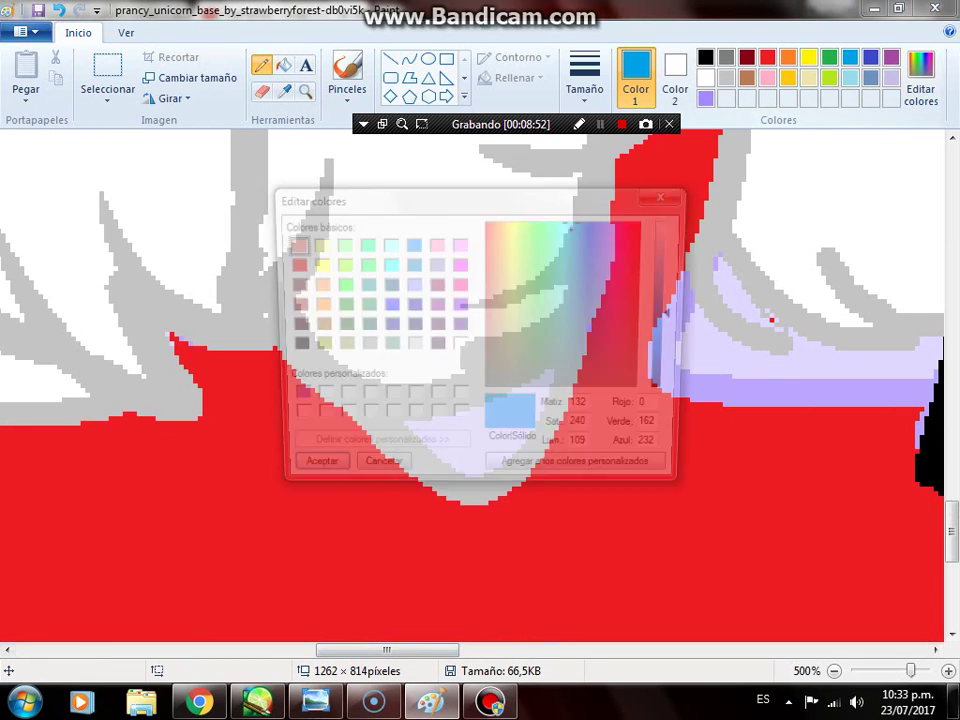
click(410, 325)
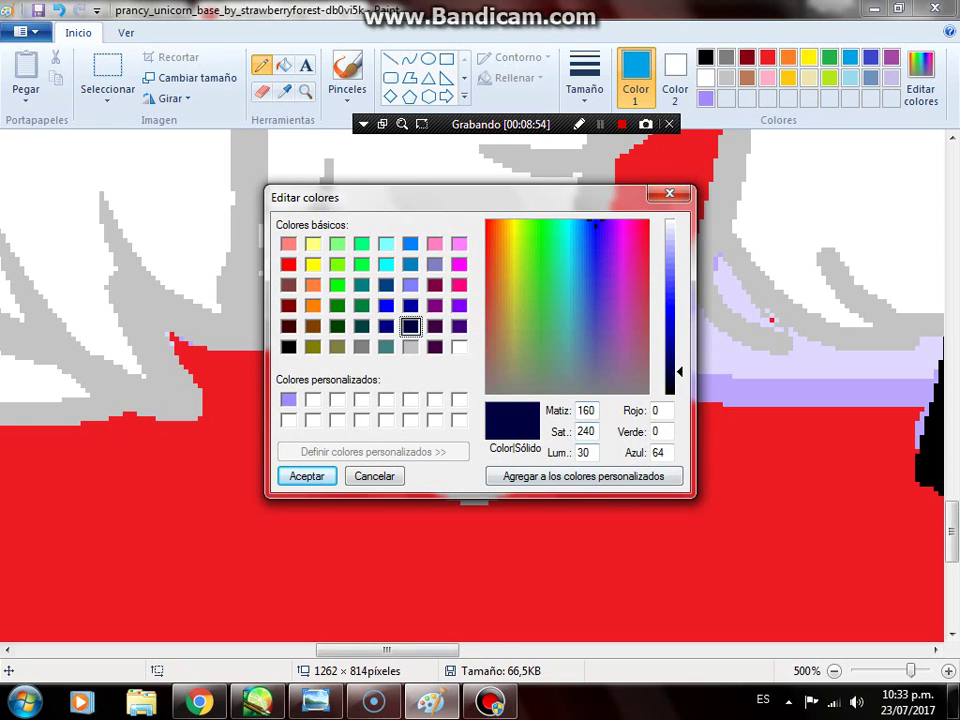
click(306, 476)
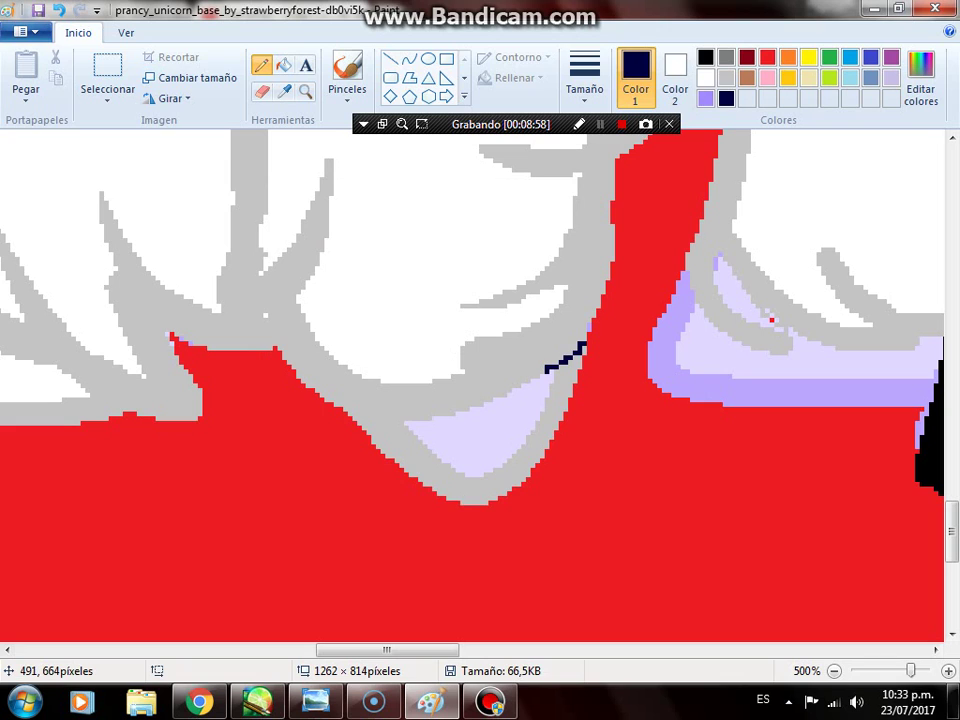
drag(364, 427, 416, 415)
drag(370, 650, 312, 650)
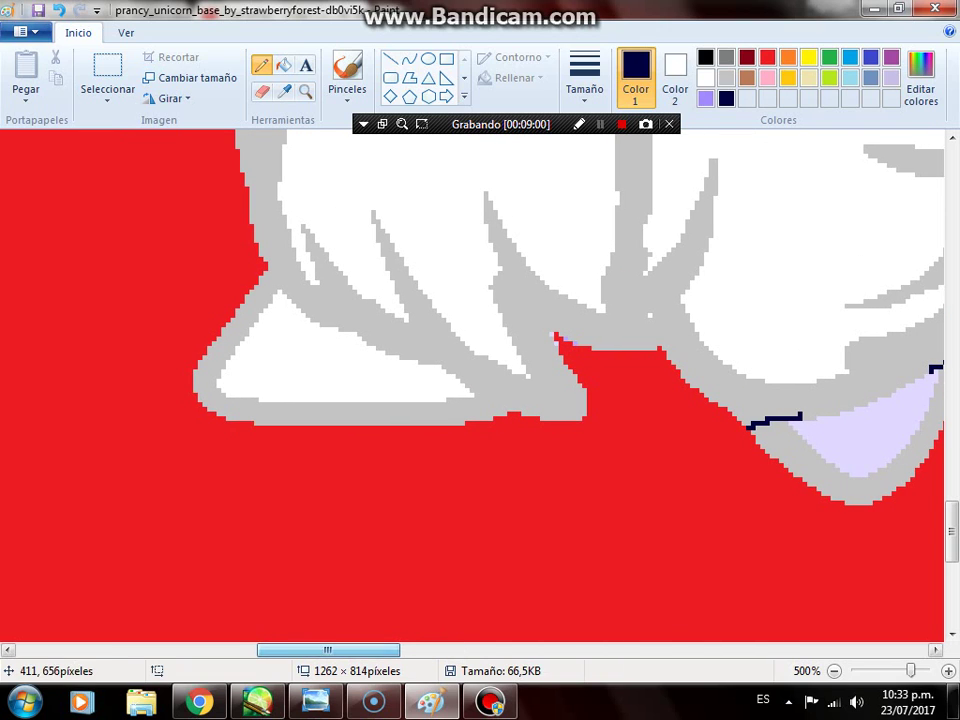
drag(265, 268, 293, 305)
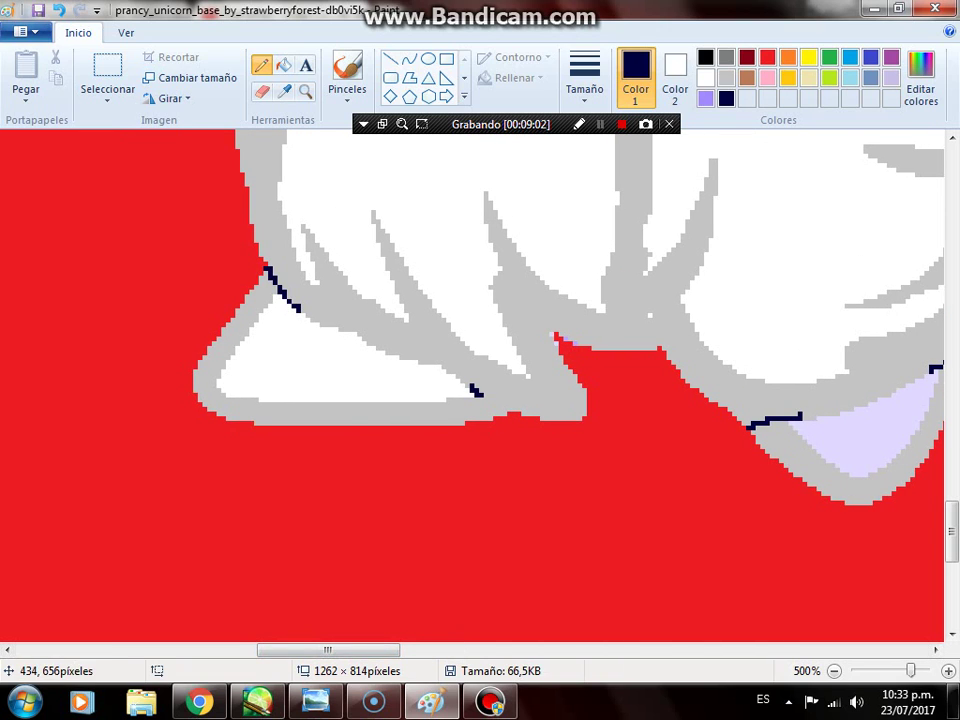
drag(477, 390, 538, 418)
Step: Fill the outlines of the three bare hooves with the dark navy
click(284, 65)
click(238, 329)
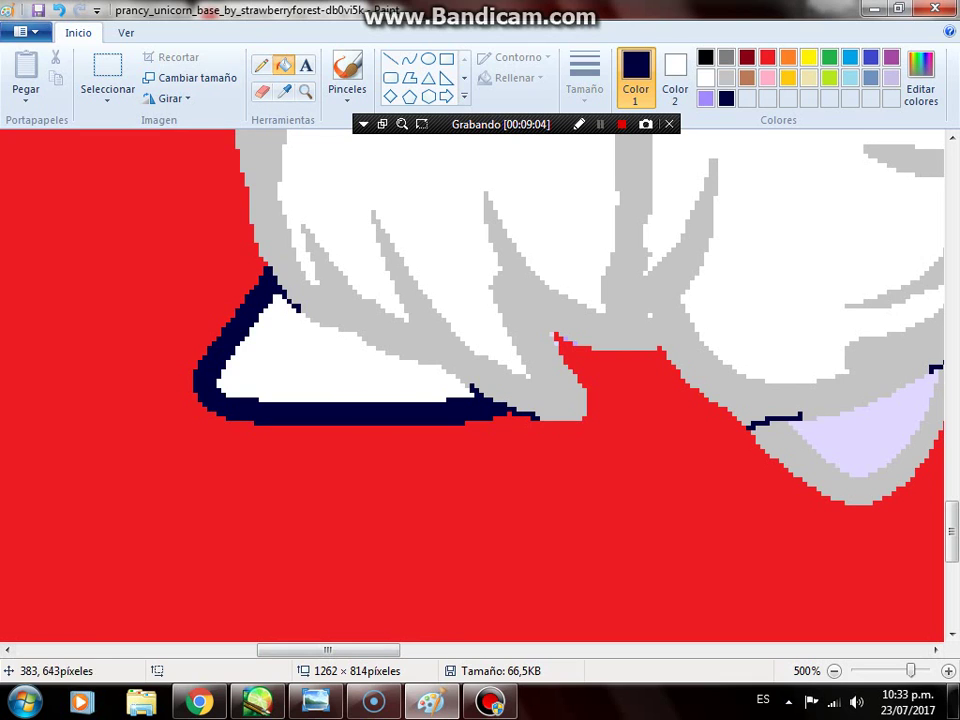
scroll(626, 503, down, 1)
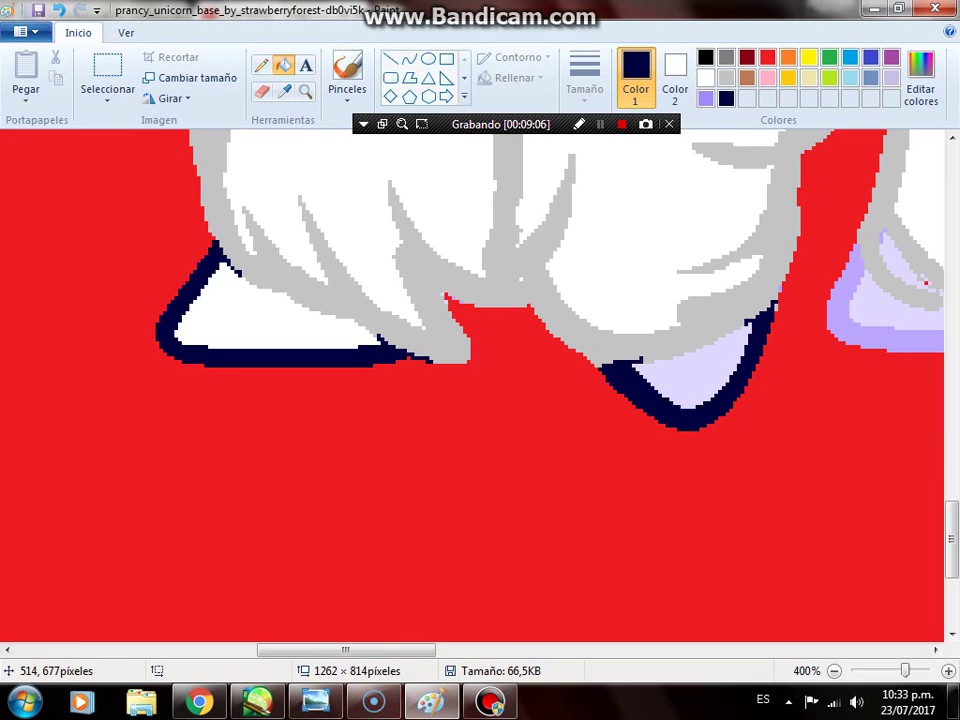
click(834, 671)
click(834, 671)
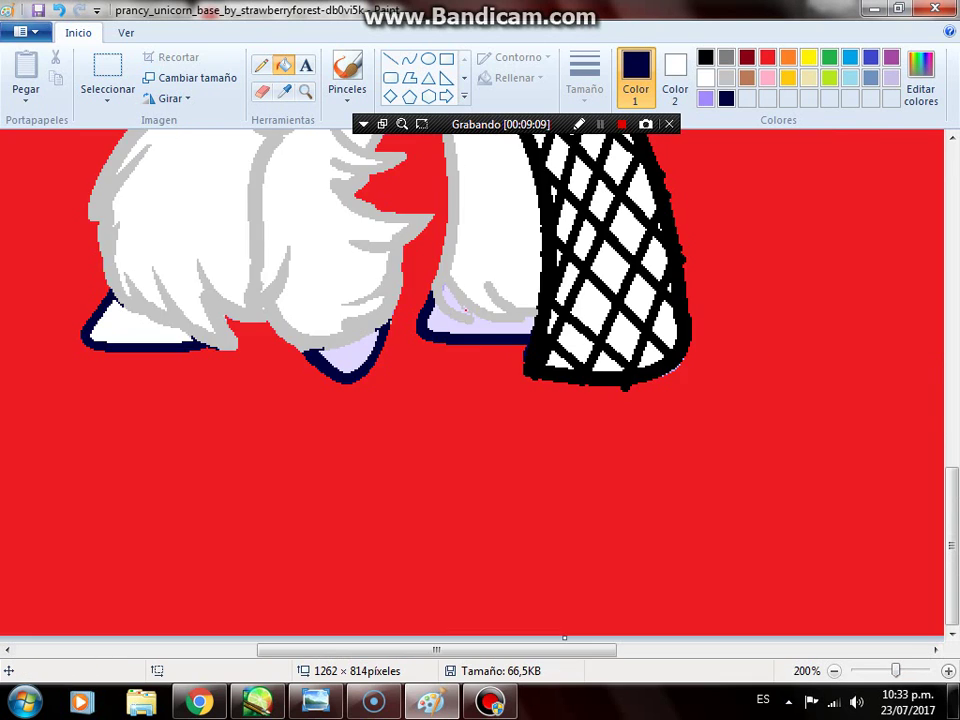
Step: Mix a slightly lighter navy (RGB 0, 0, 91) and fill the insides of the three bare hooves with it
click(834, 671)
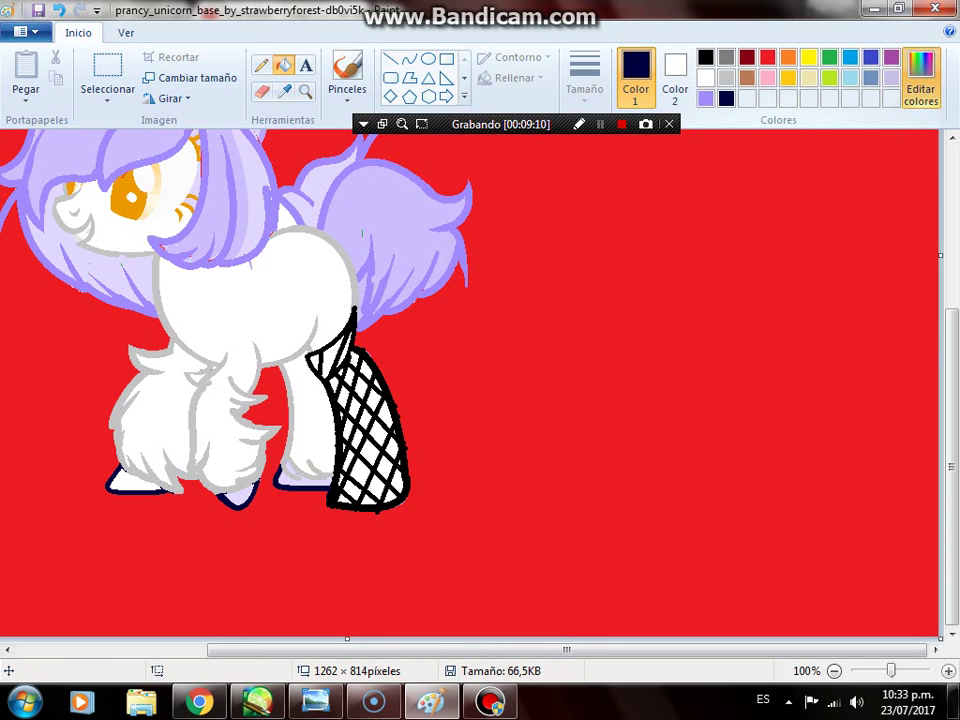
click(920, 85)
click(584, 476)
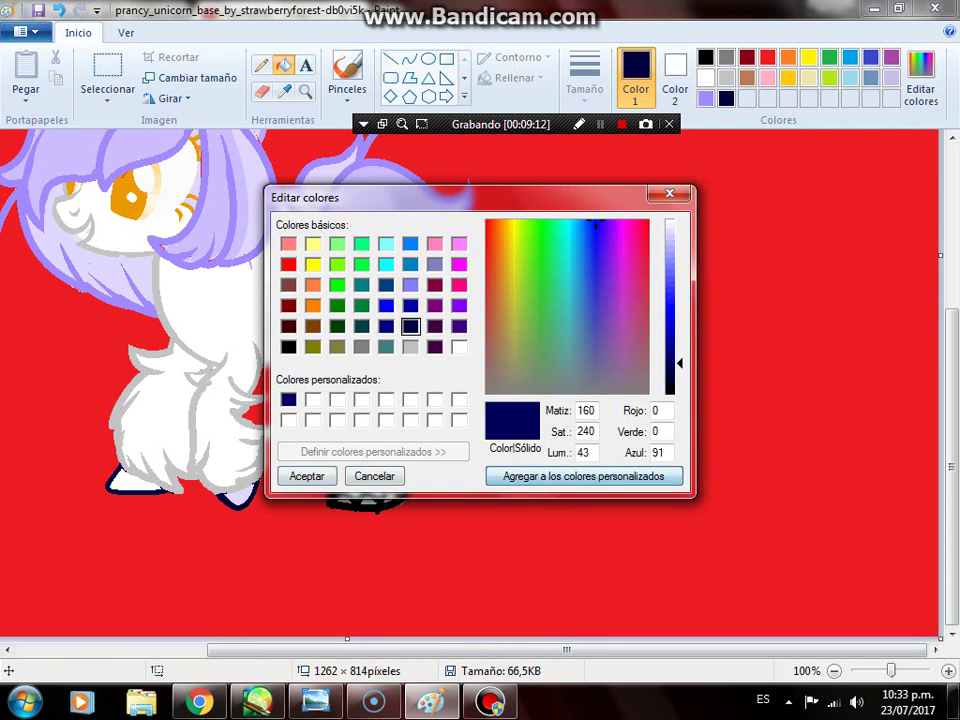
key(Return)
click(294, 472)
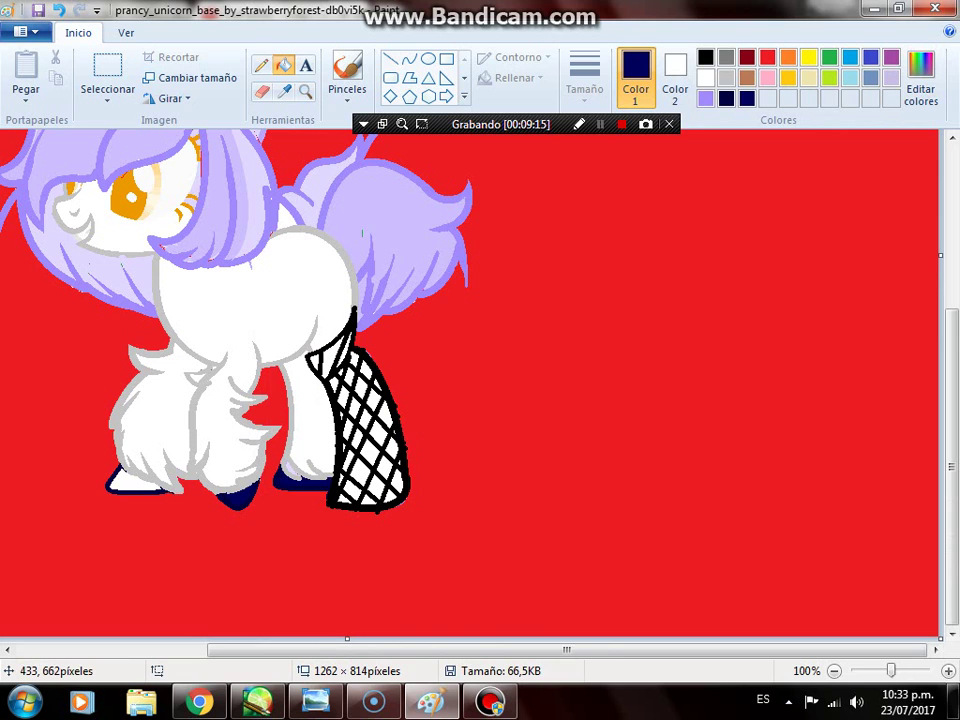
click(120, 478)
Step: Fill the red background around the pony with white and make white the primary colour
click(306, 91)
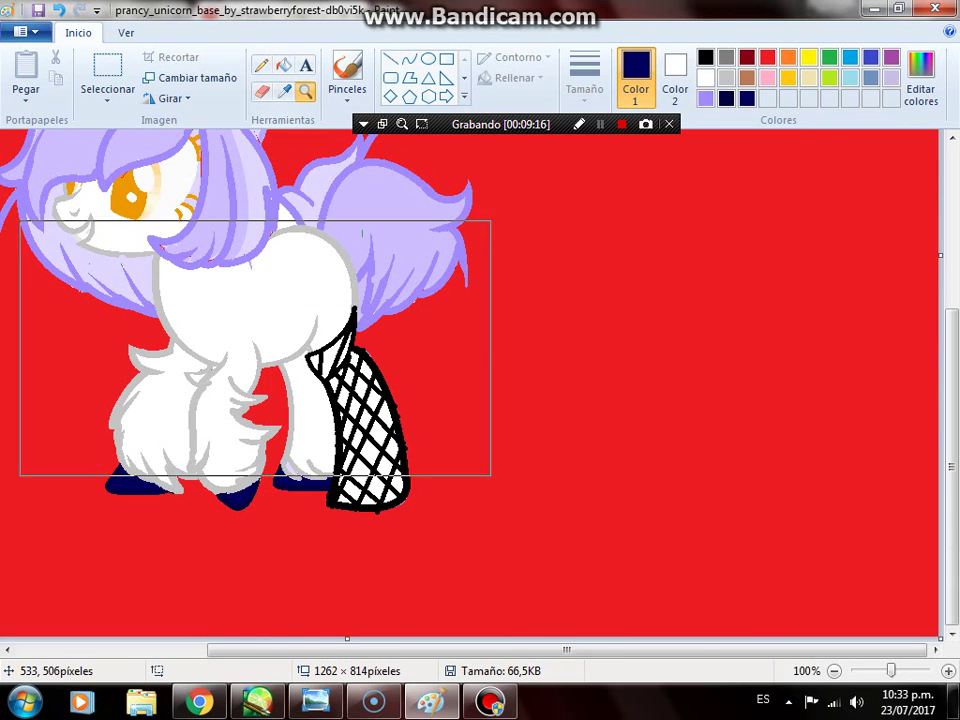
click(255, 348)
scroll(226, 339, up, 3)
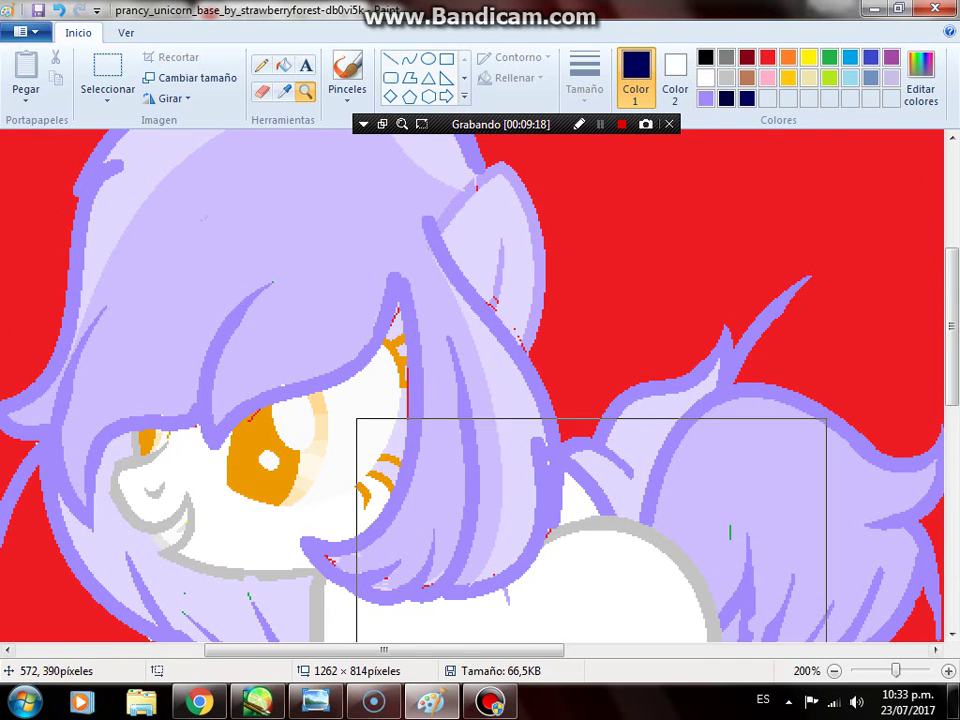
click(590, 545)
scroll(572, 310, down, 3)
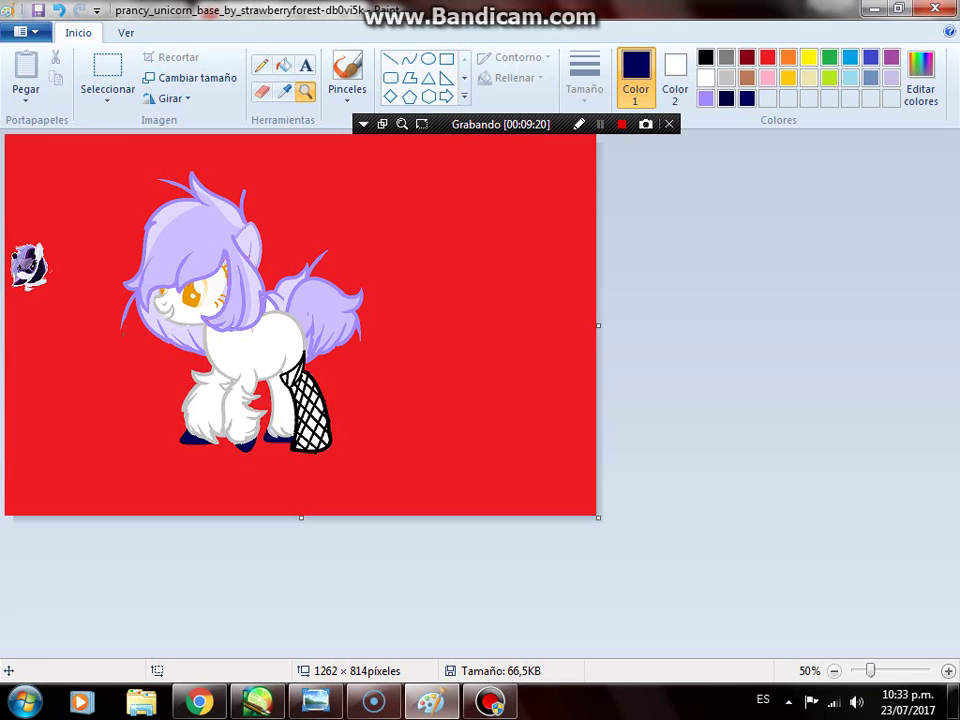
click(284, 65)
right_click(322, 180)
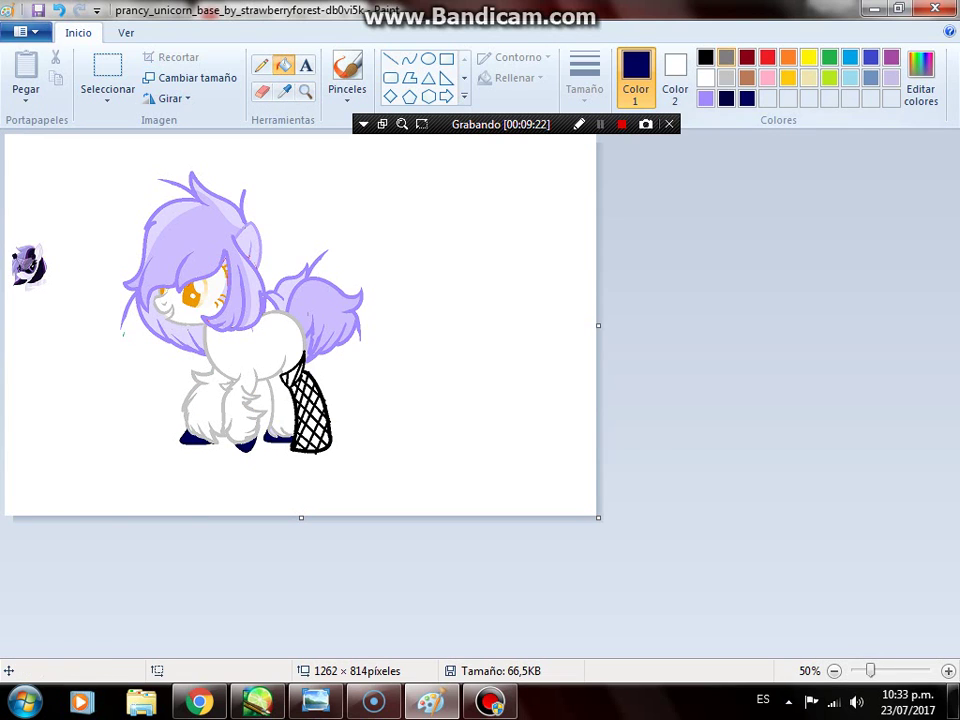
click(706, 78)
Step: Crop the picture to an area of about 695 × 737 pixels around the pony, leaving out the small reference image
click(108, 72)
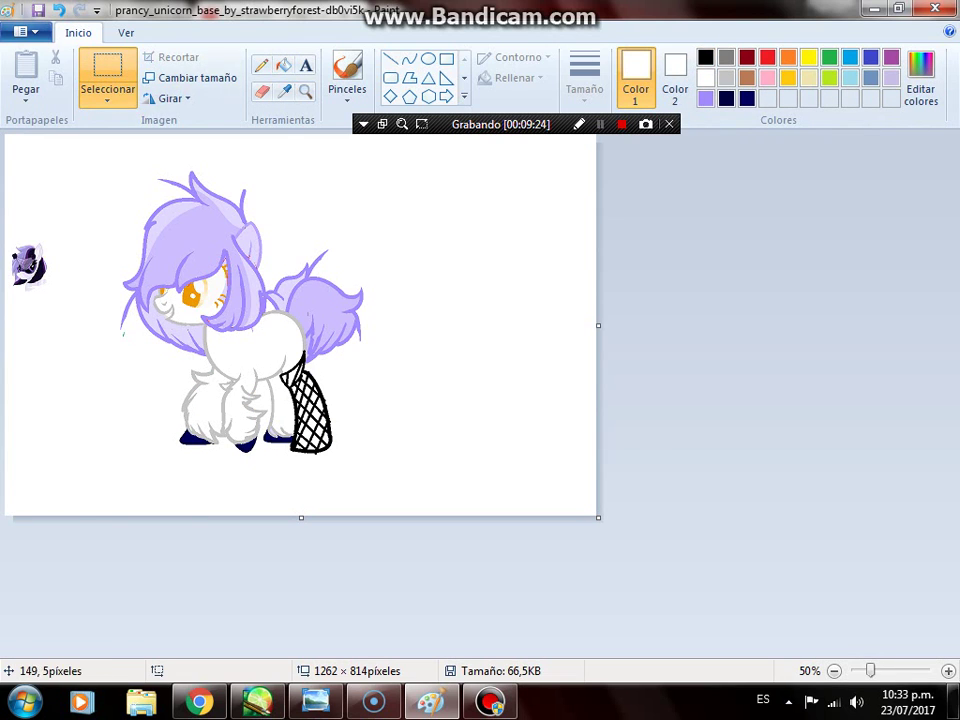
drag(105, 151, 452, 519)
click(172, 57)
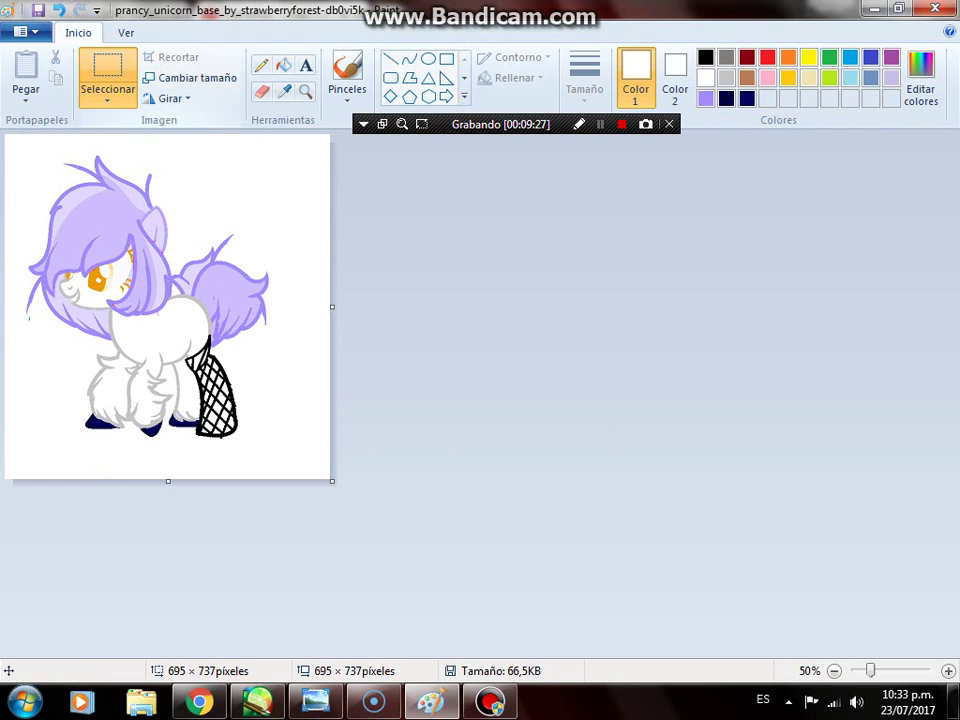
Step: Draw a thin dark grey curve about 318 pixels wide, bulging below the hooves as the outline of a ground shadow
click(305, 91)
click(165, 330)
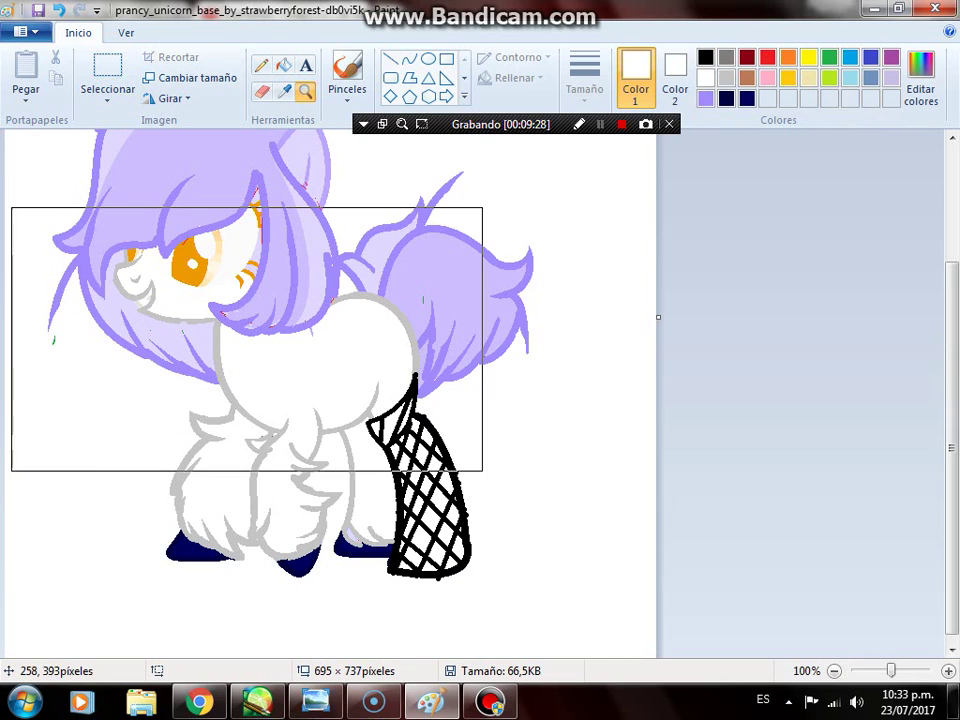
click(409, 60)
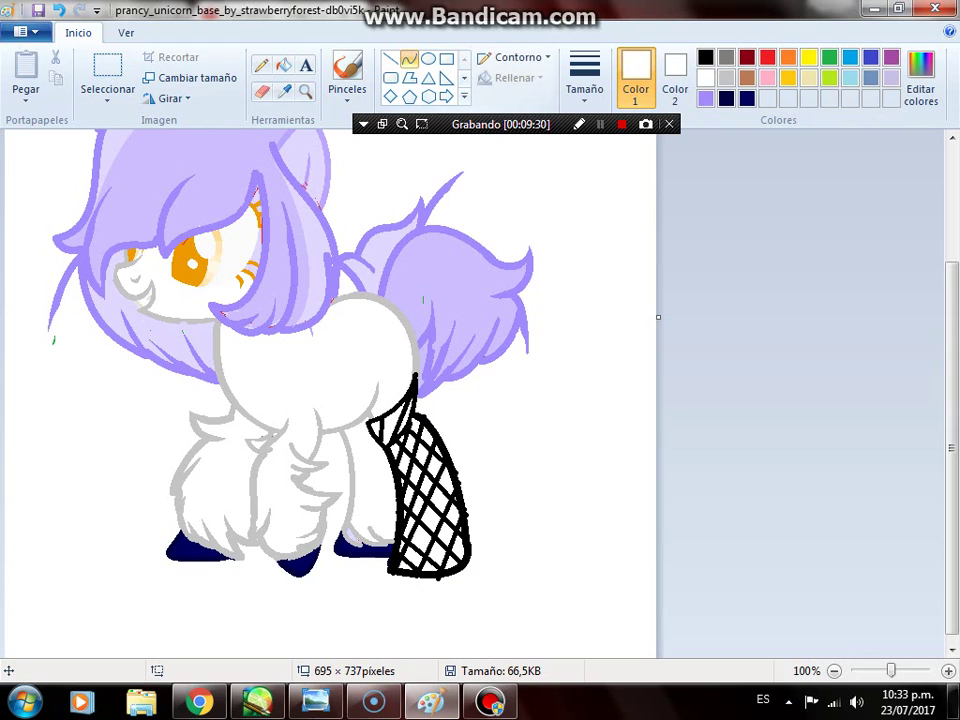
click(726, 57)
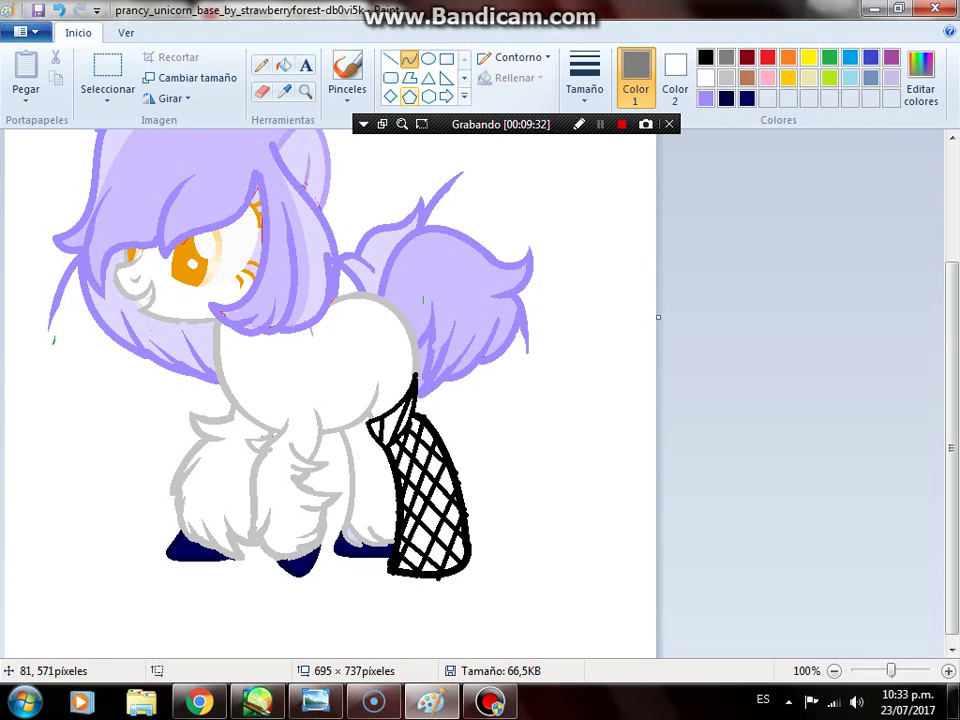
drag(156, 517, 470, 522)
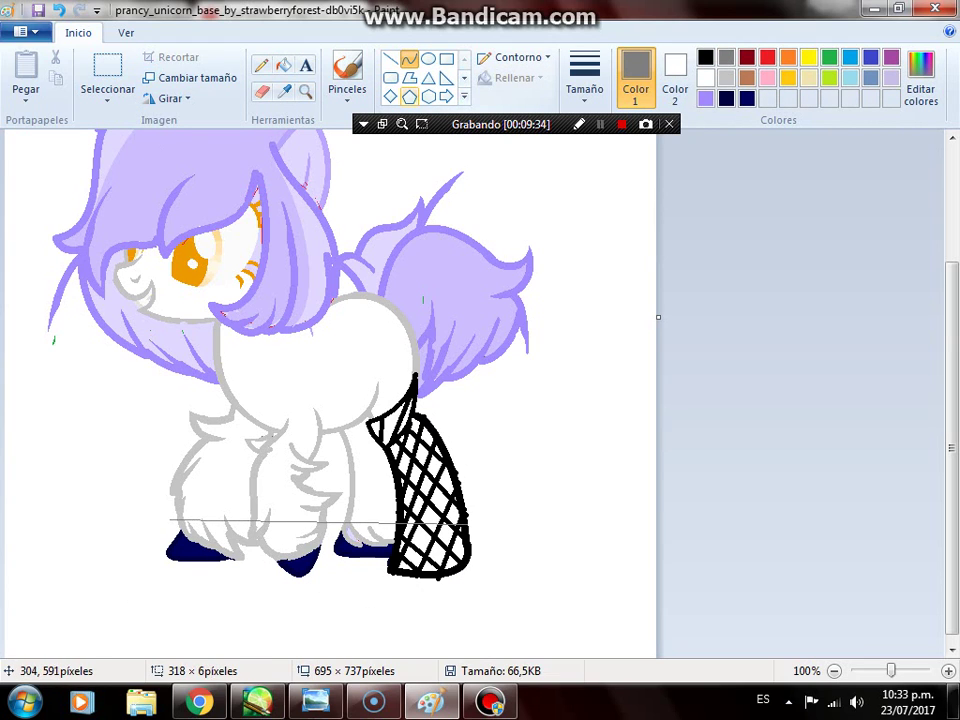
drag(290, 519, 291, 589)
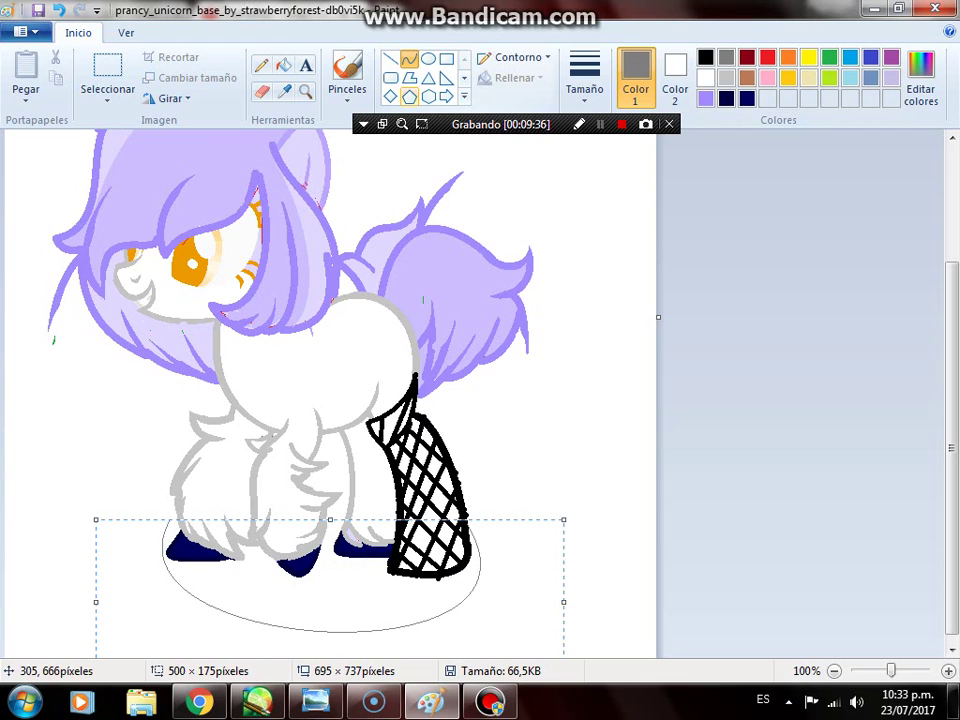
click(103, 471)
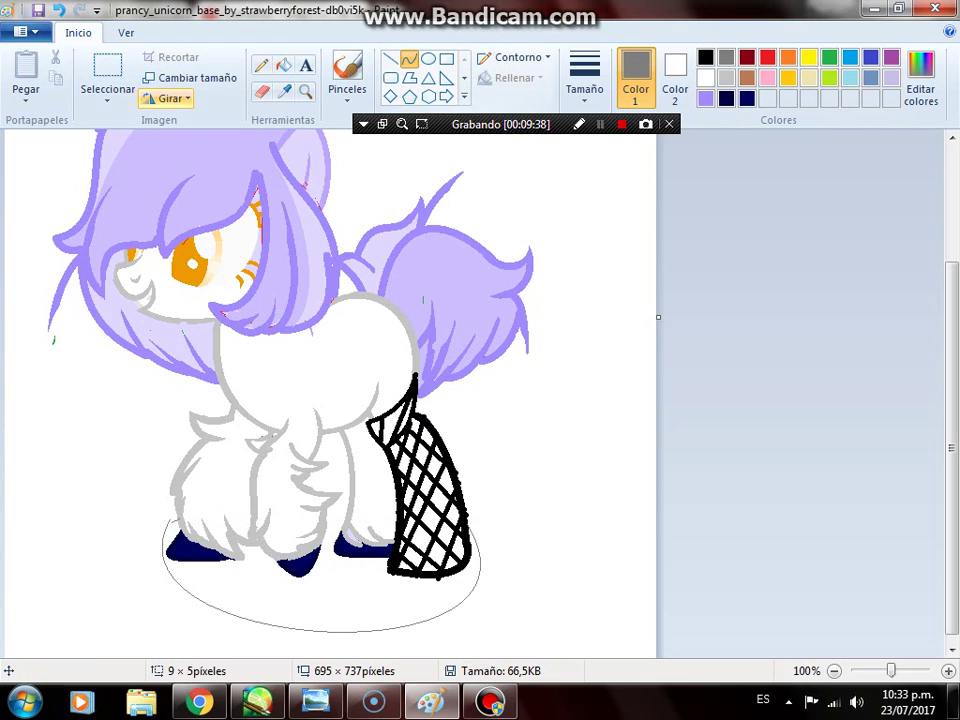
Step: Close the shadow outline beside the front leg with the pencil and fill the shadow with dark grey
click(261, 65)
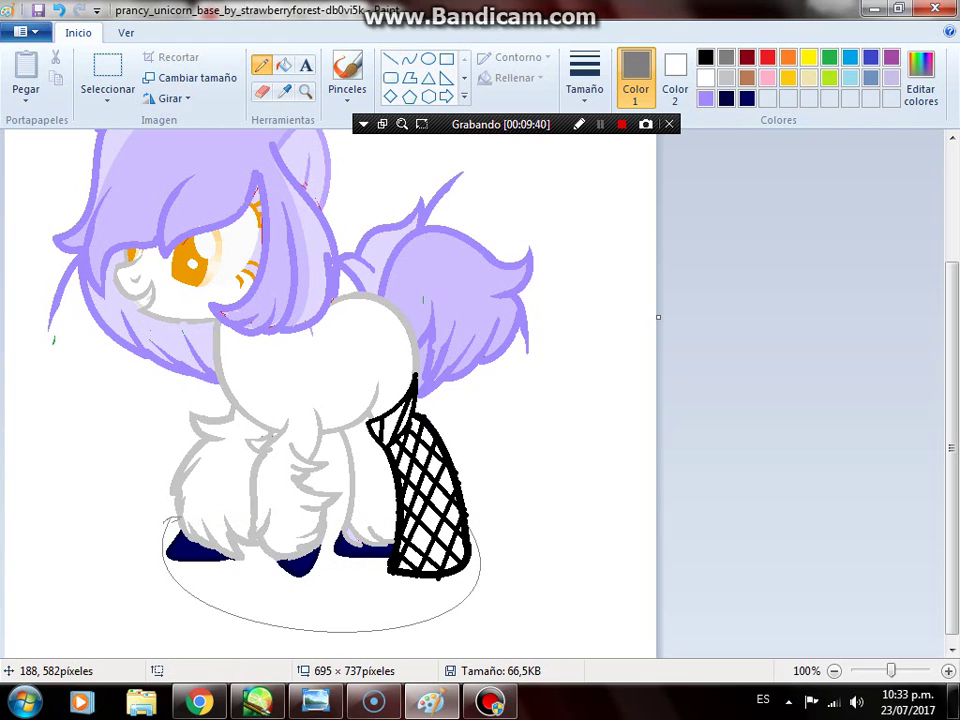
click(284, 65)
click(303, 582)
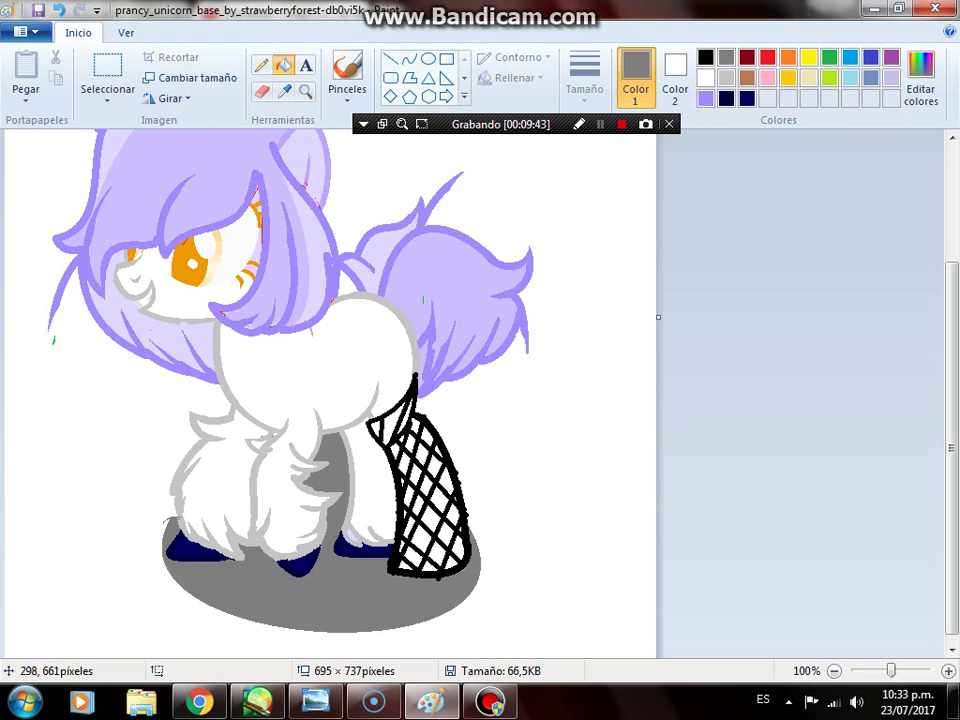
Step: Scribble a signature in dark grey pencil in the empty white area above the pony's tail
scroll(318, 582, up, 3)
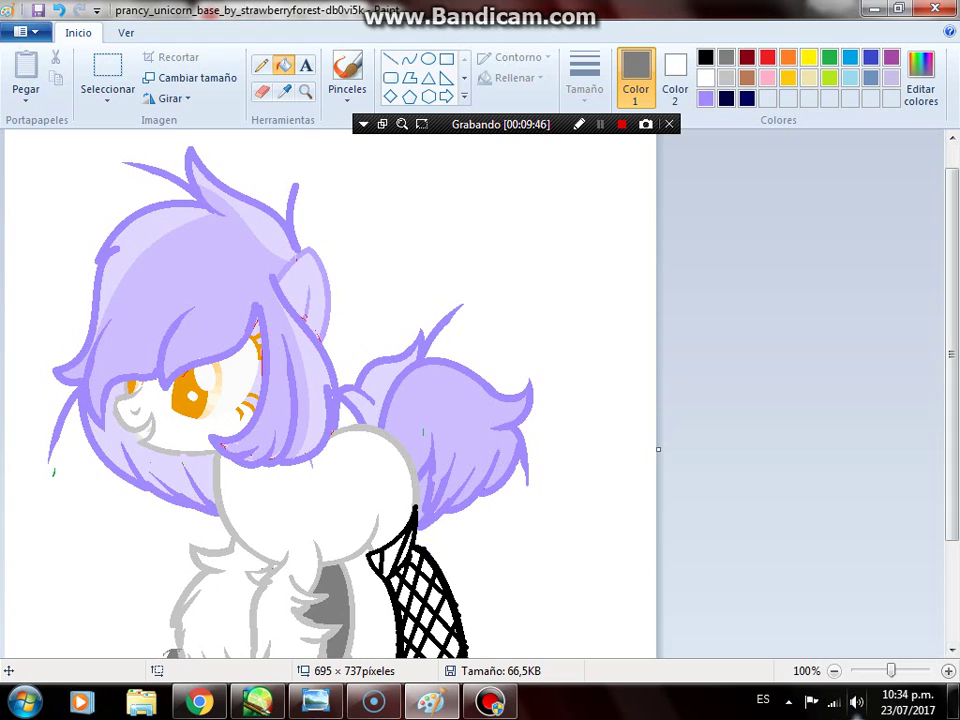
scroll(318, 582, down, 1)
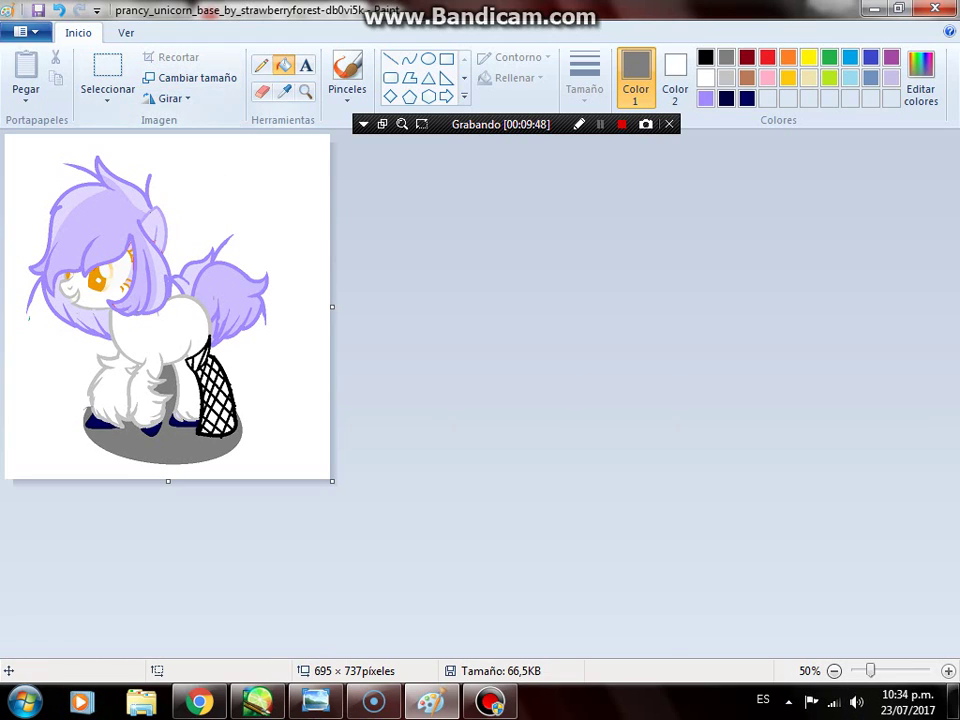
click(261, 65)
mouse_move(235, 157)
mouse_down()
mouse_move(240, 195)
mouse_move(256, 172)
mouse_move(250, 192)
mouse_move(203, 162)
mouse_move(293, 202)
mouse_up()
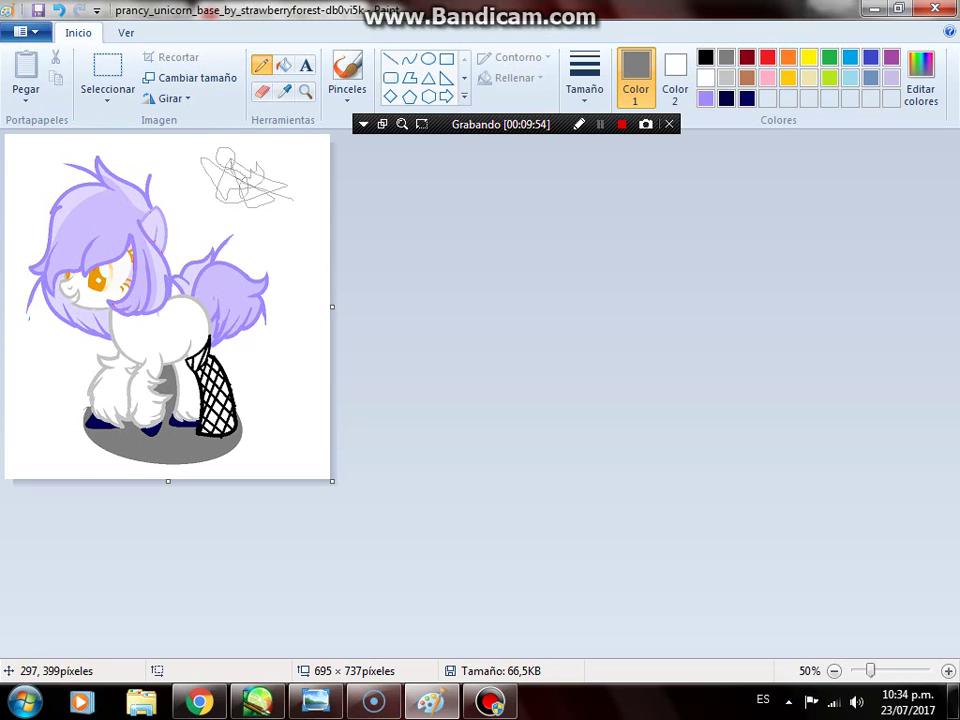